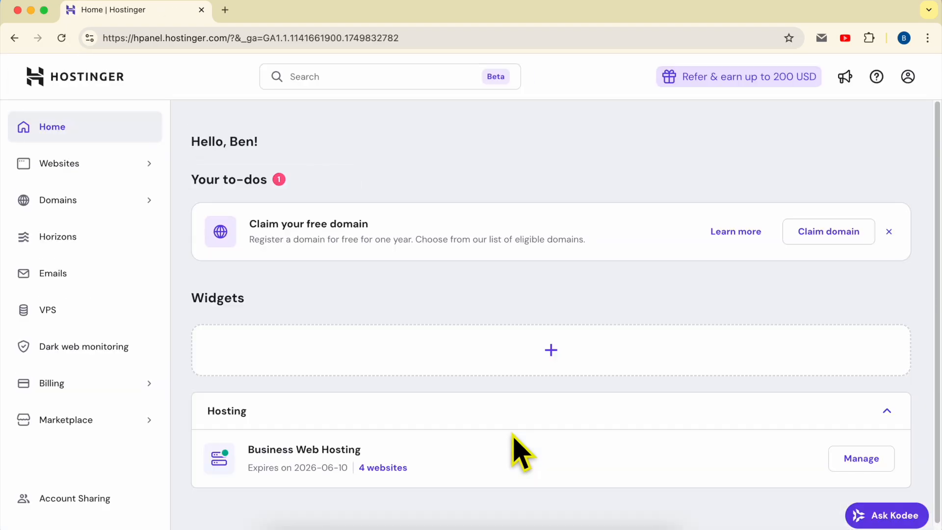
Delete the benstutorial.com website from the websites list, acknowledging that all its data will be lost
click(93, 164)
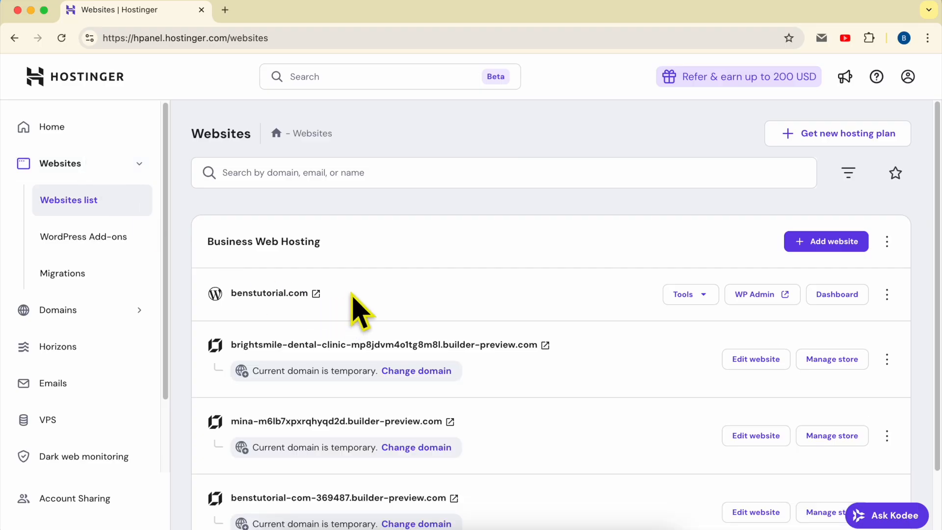
double_click(351, 293)
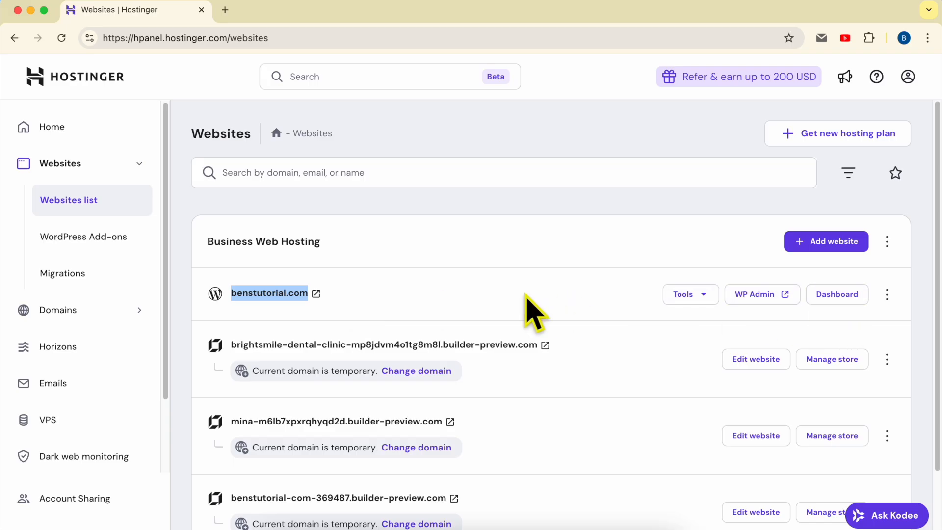
click(887, 297)
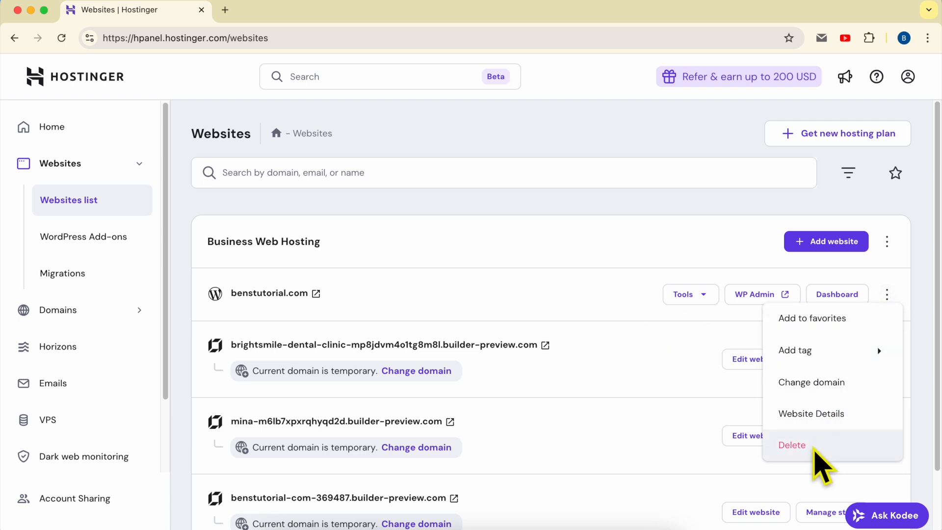
click(814, 447)
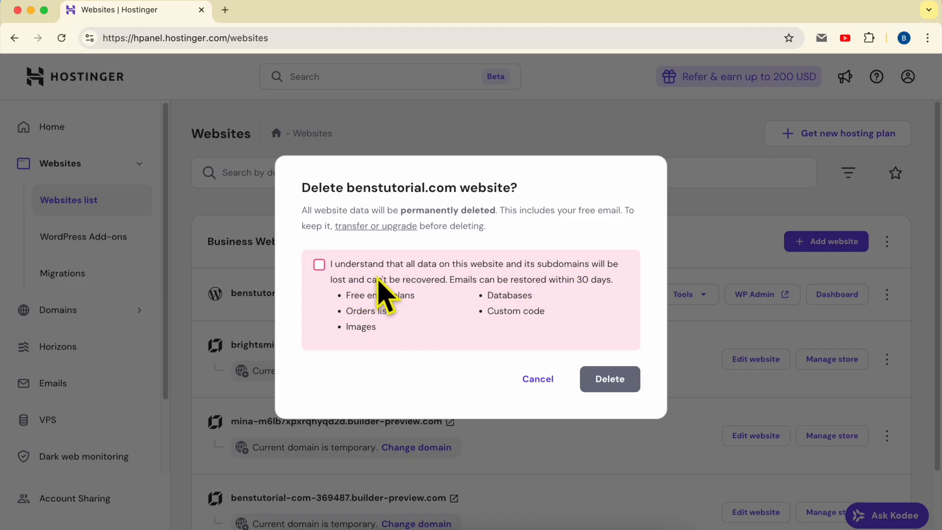
click(319, 264)
click(604, 385)
Dismiss the deletion notice and reload the websites list to check the removal of benstutorial.com
drag(320, 268, 627, 277)
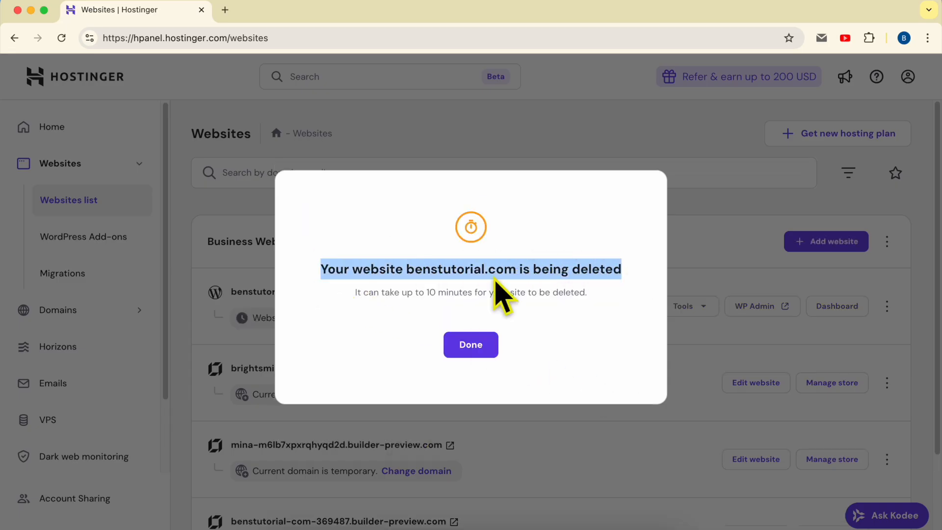
drag(354, 293, 615, 291)
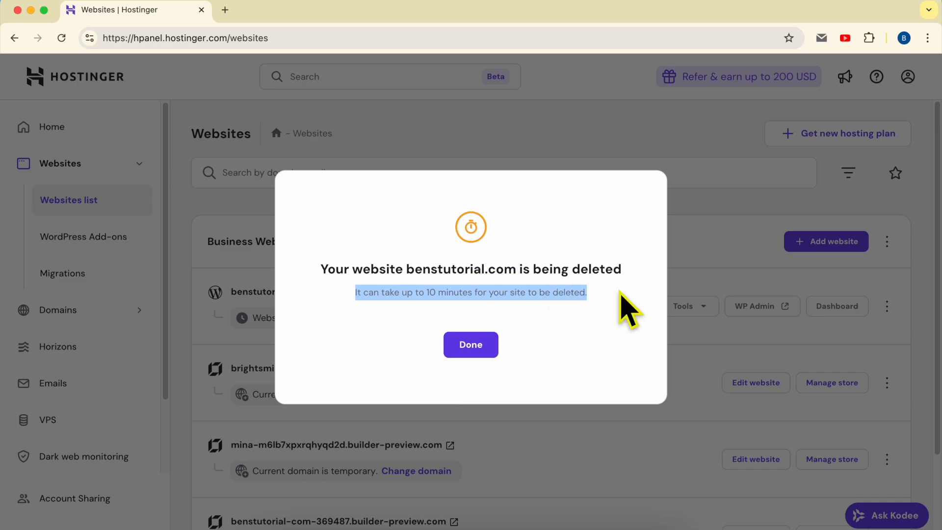
click(471, 345)
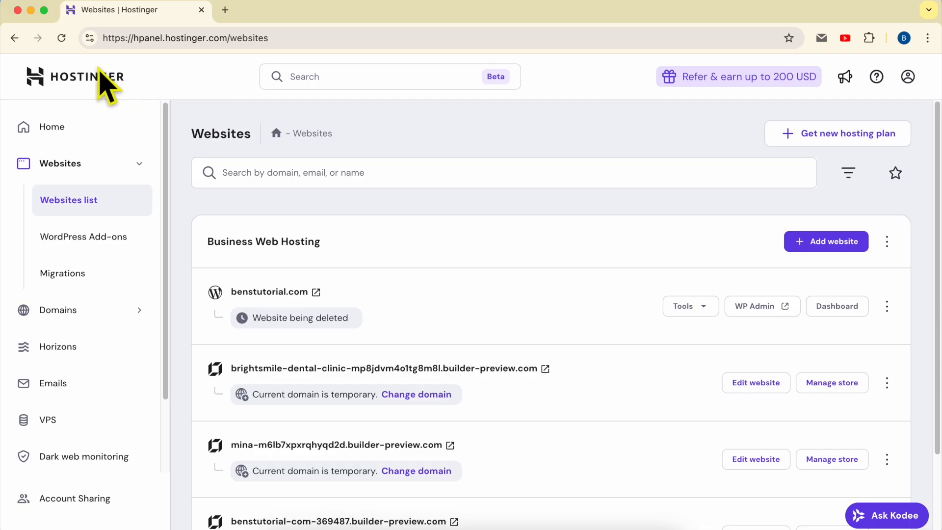
click(61, 39)
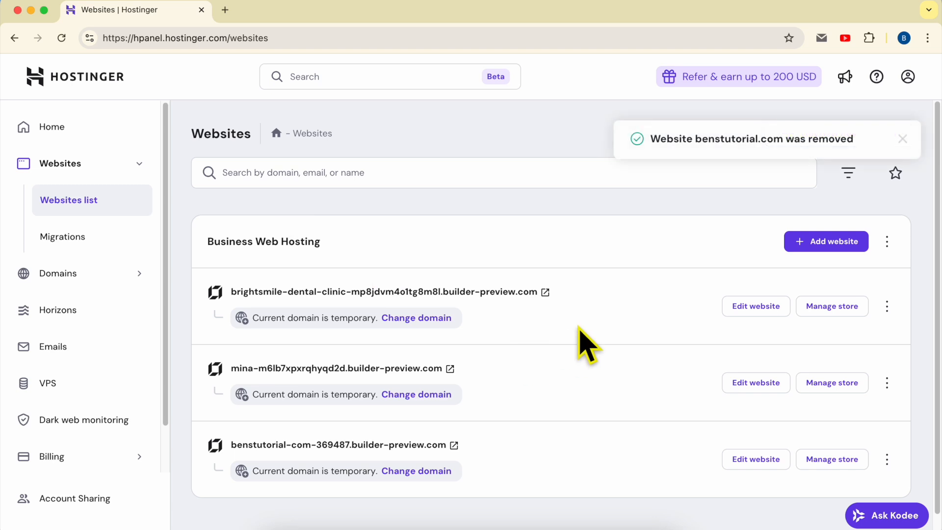
drag(651, 141, 866, 145)
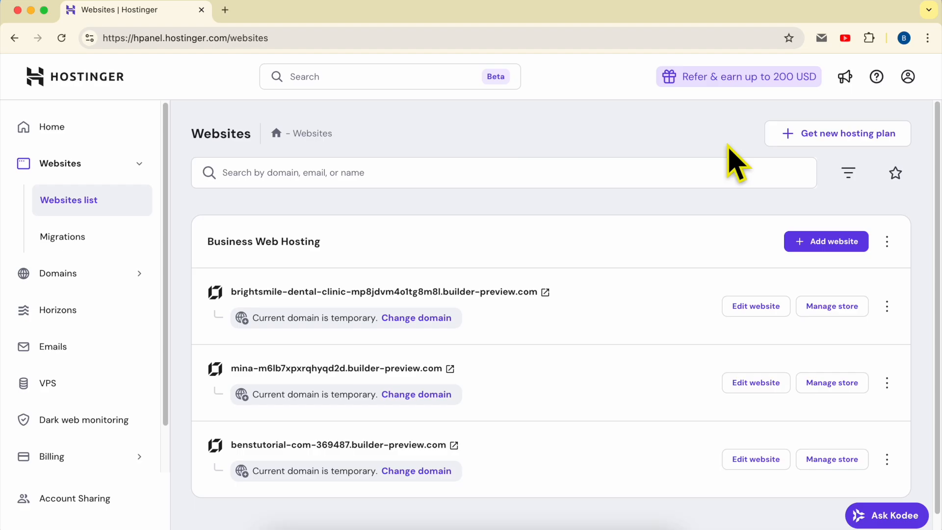
Add a new website to the Business Web Hosting plan using Hostinger Website Builder
click(840, 248)
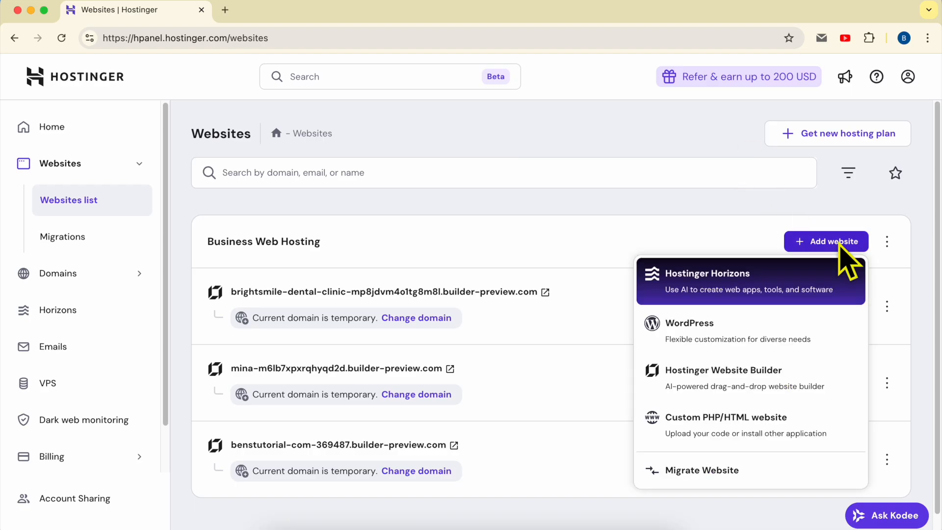
click(751, 381)
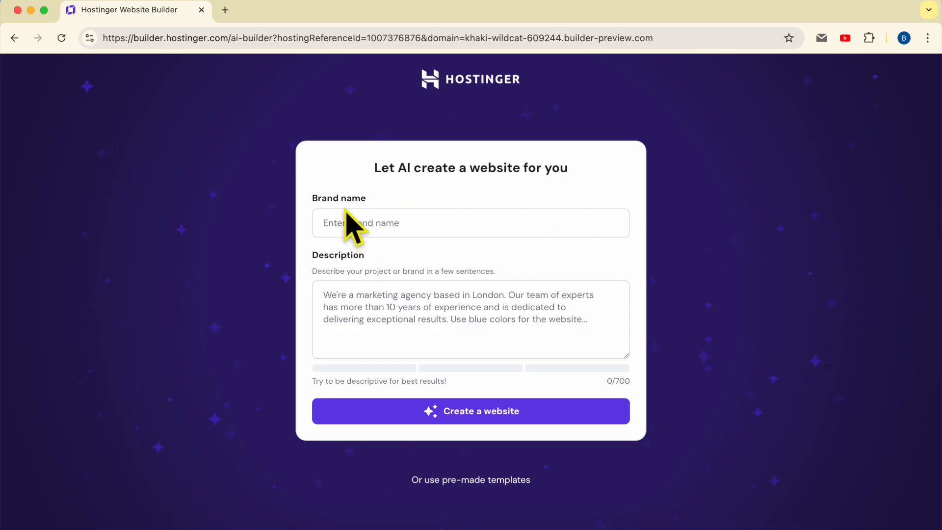
double_click(345, 257)
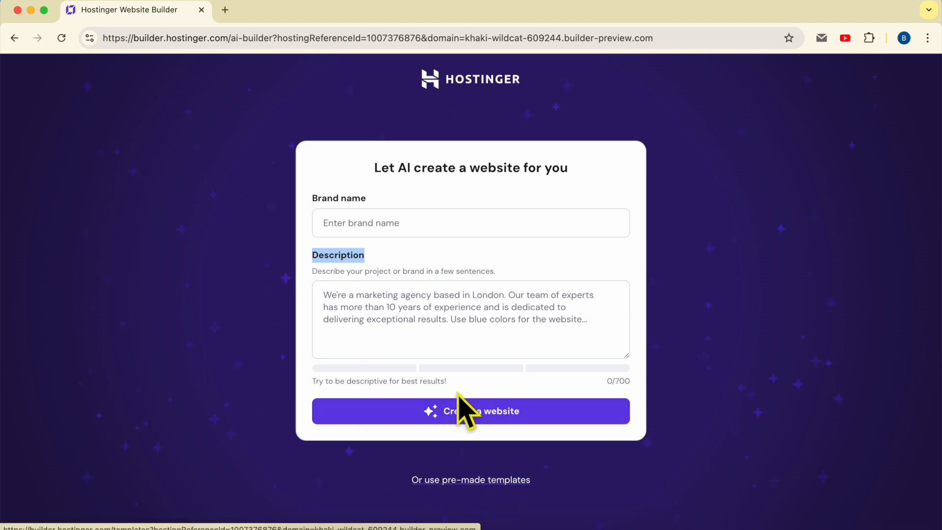
Enter "Dental Clinic" as the brand name for the AI-generated website
click(374, 223)
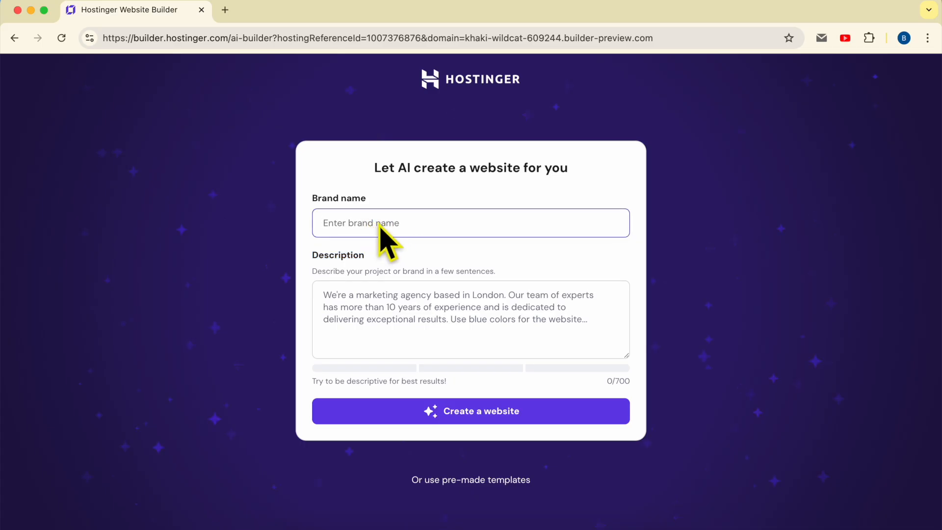
text(C)
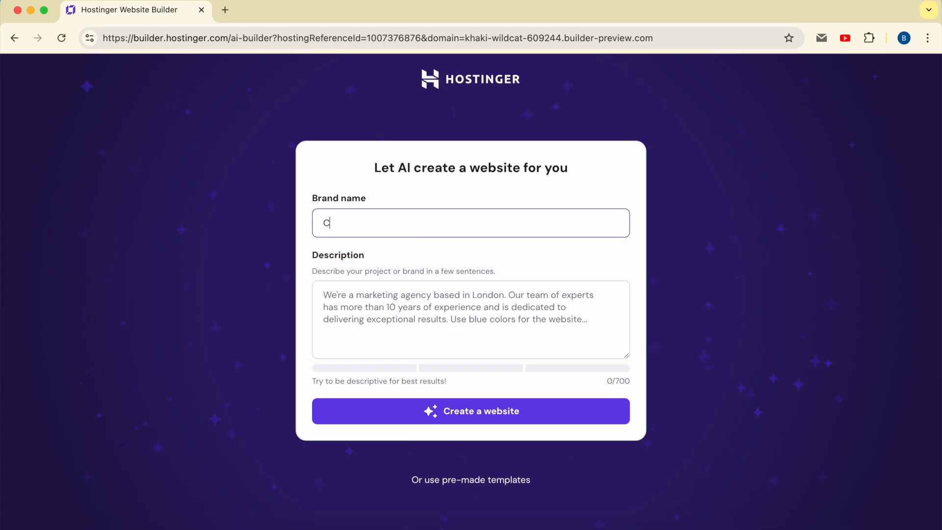
text(ental Webs)
key(BackSpace)
key(BackSpace)
key(BackSpace)
key(BackSpace)
Enter the description "create me a dental appointment booking website. my clinic is based in new york" and generate the website
click(487, 289)
text(cre)
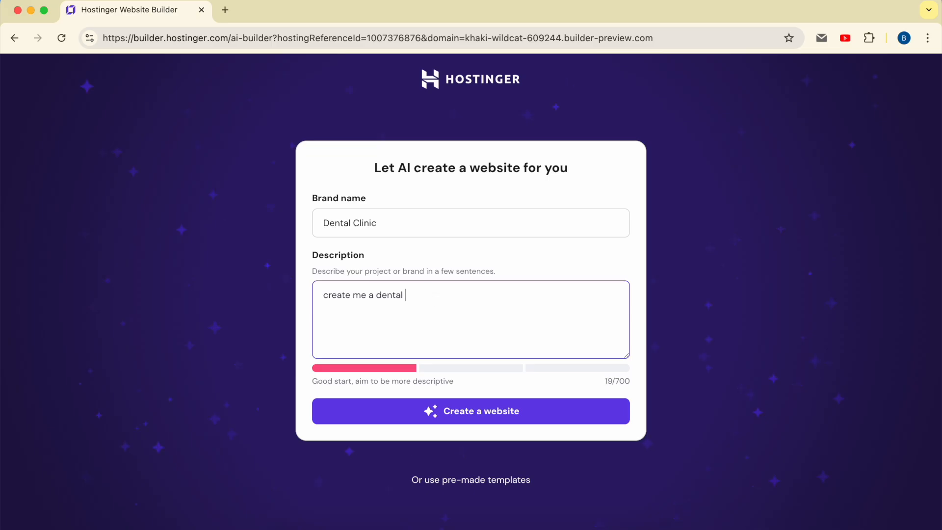
text(ment booking website. my clicn)
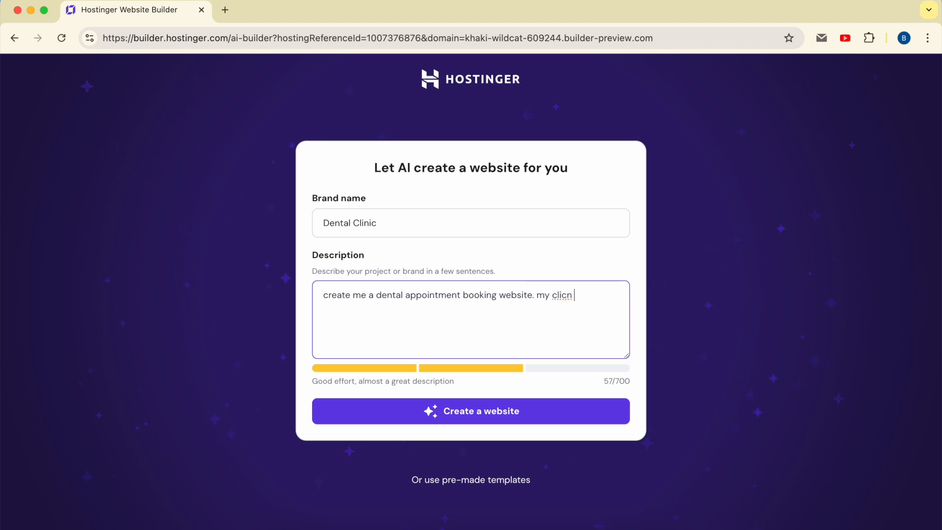
text(s )
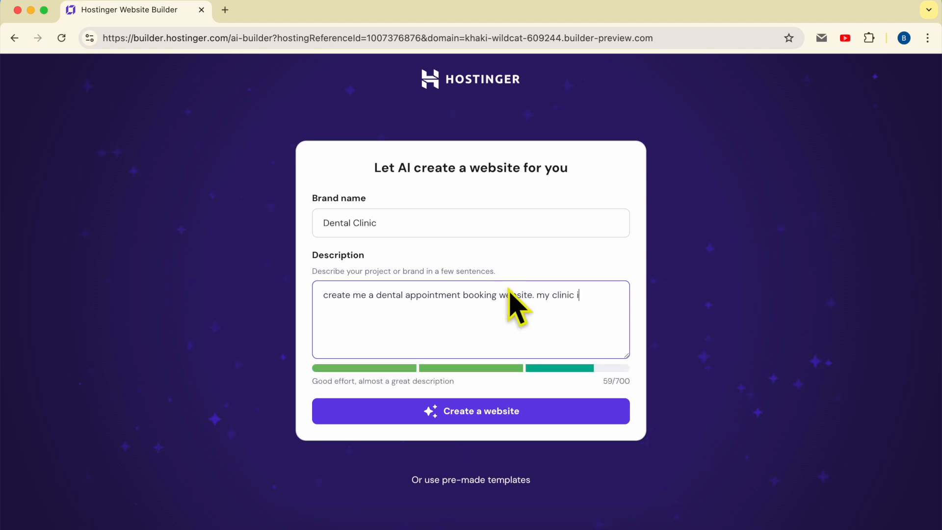
text(based in new york)
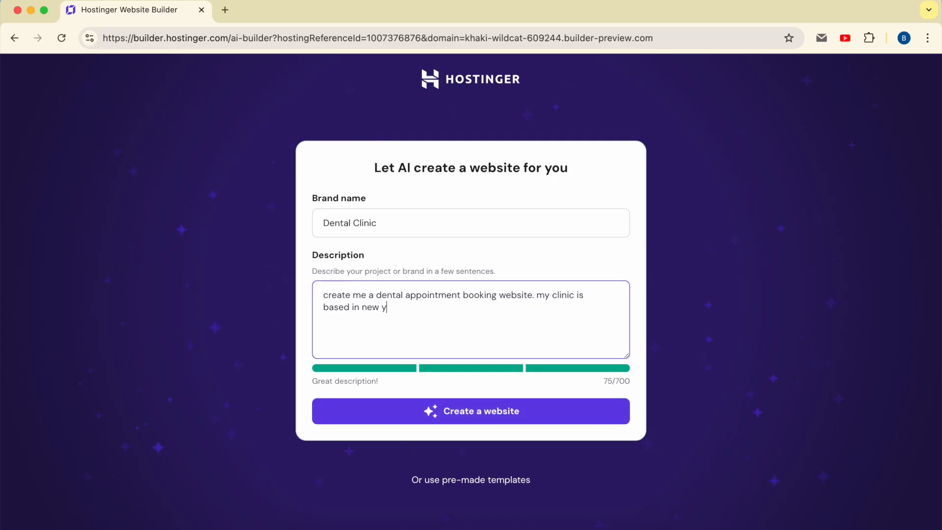
triple_click(318, 384)
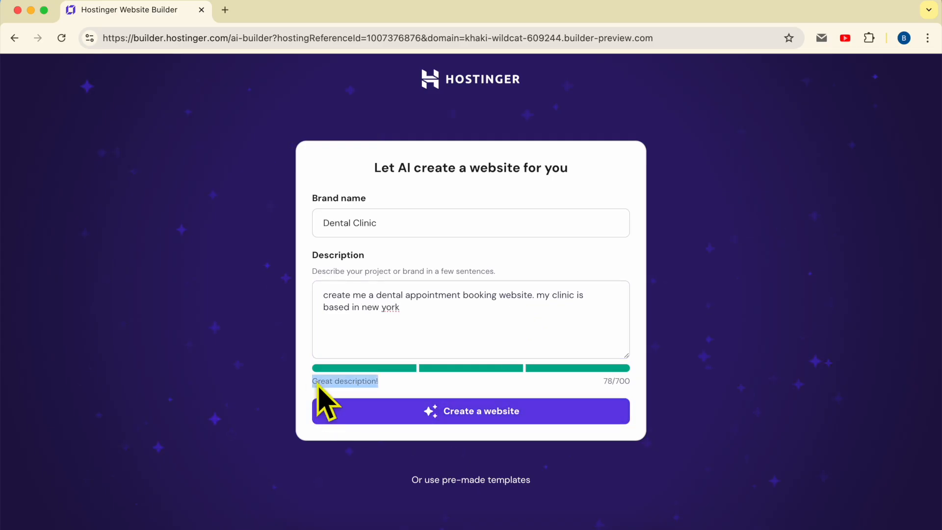
click(481, 412)
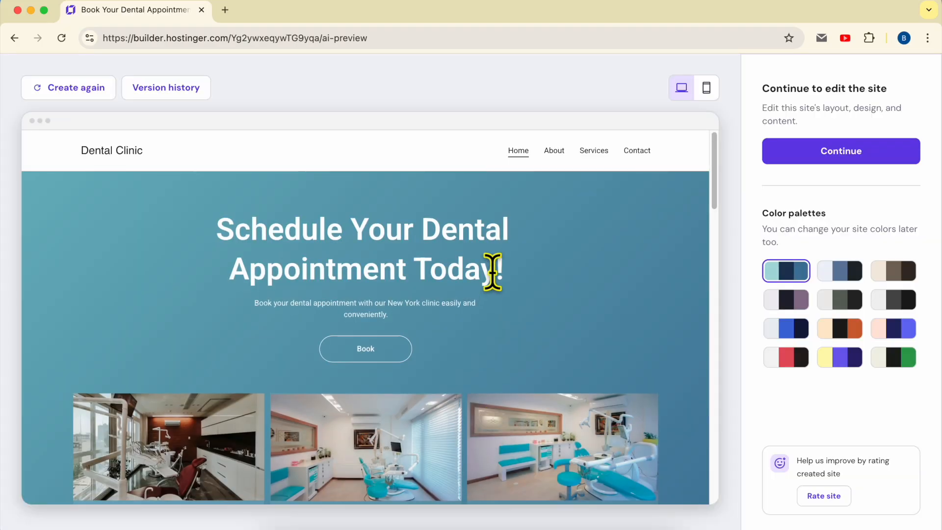
Look over the generated page and the form for creating another website version, leaving the form unsubmitted
scroll(495, 262, down, 3)
scroll(496, 261, up, 3)
click(71, 91)
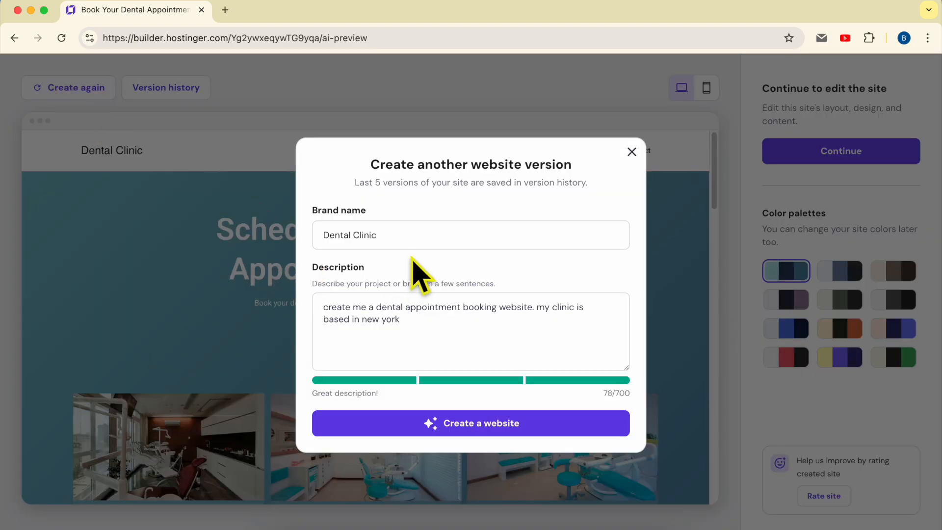
triple_click(407, 313)
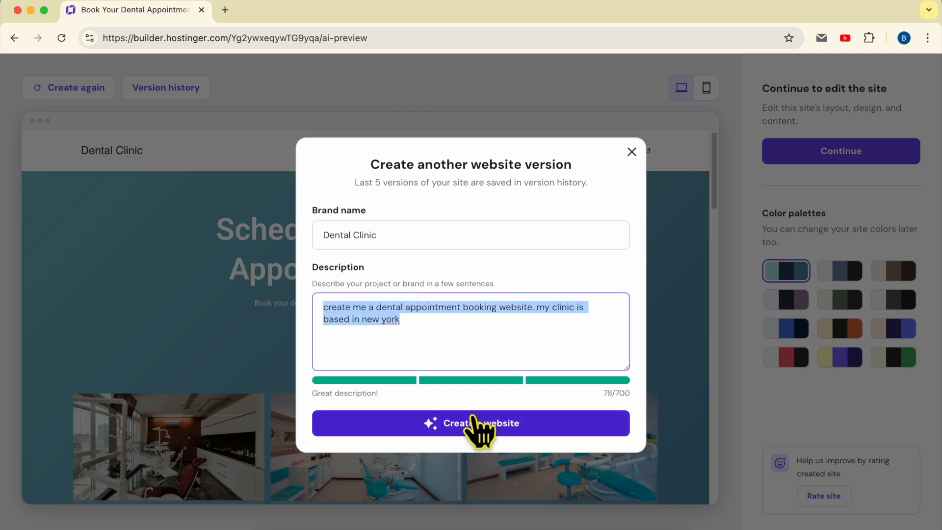
click(631, 151)
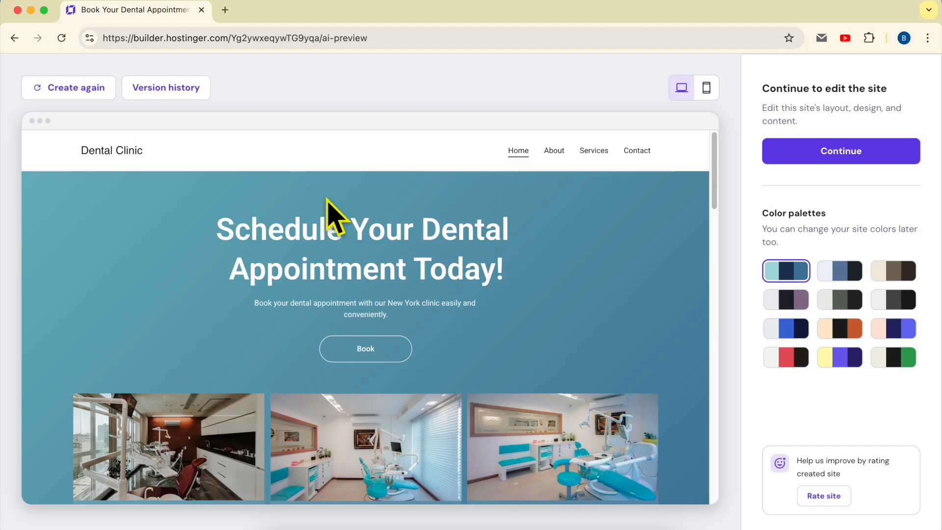
Check the site's version history and preview its mobile layout, returning to the desktop layout
click(175, 91)
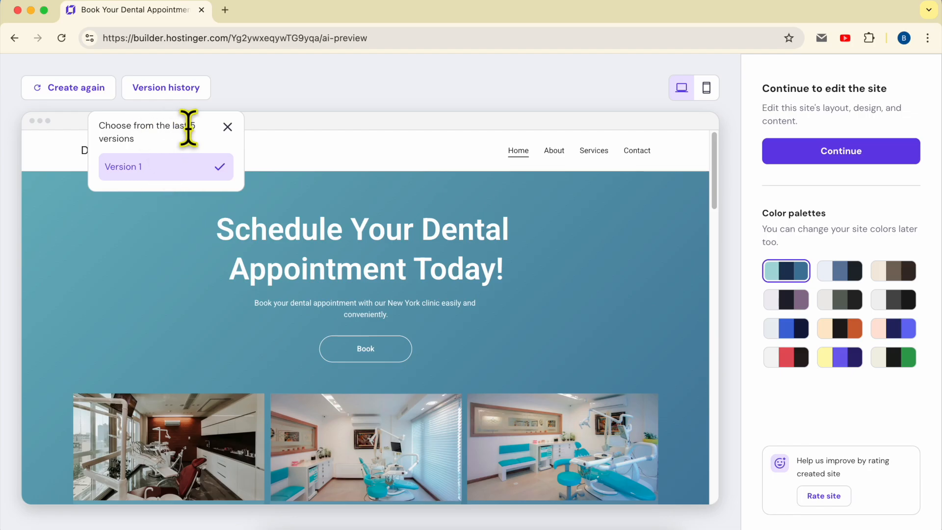
click(423, 106)
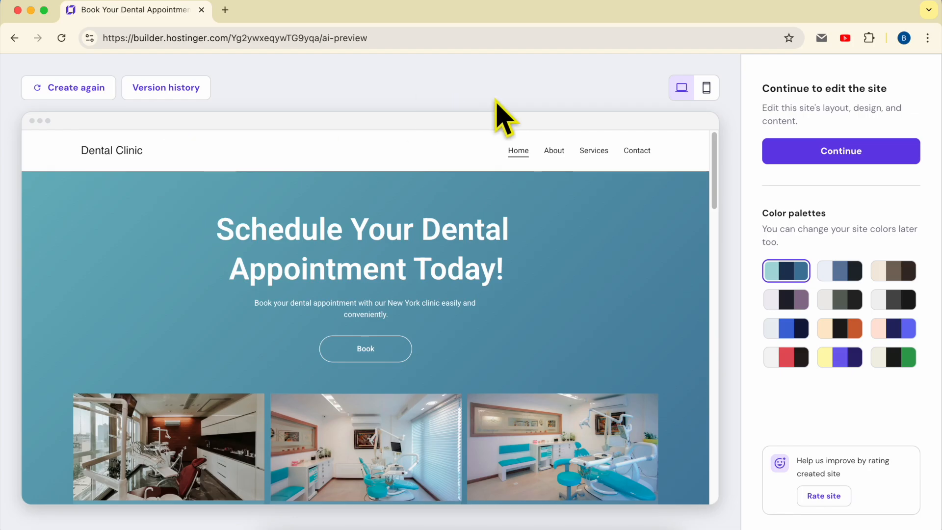
click(706, 90)
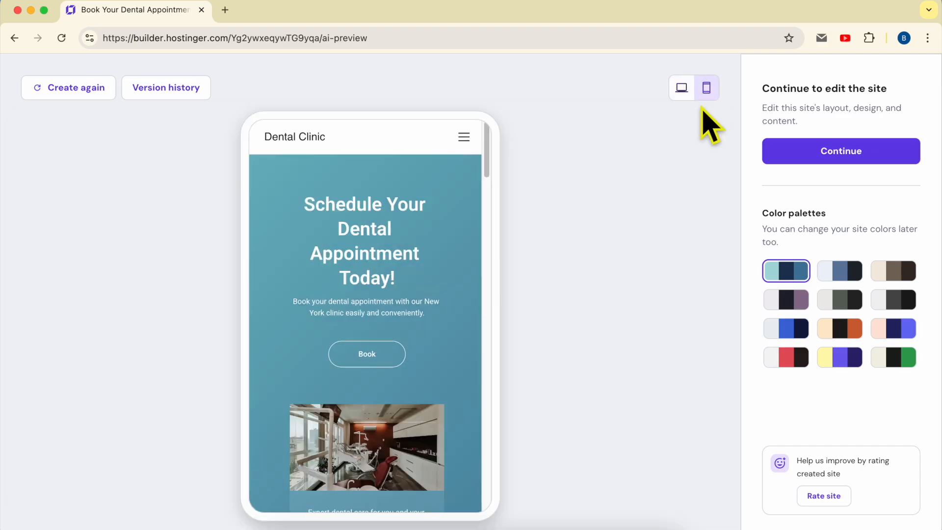
scroll(439, 227, down, 3)
scroll(444, 241, down, 5)
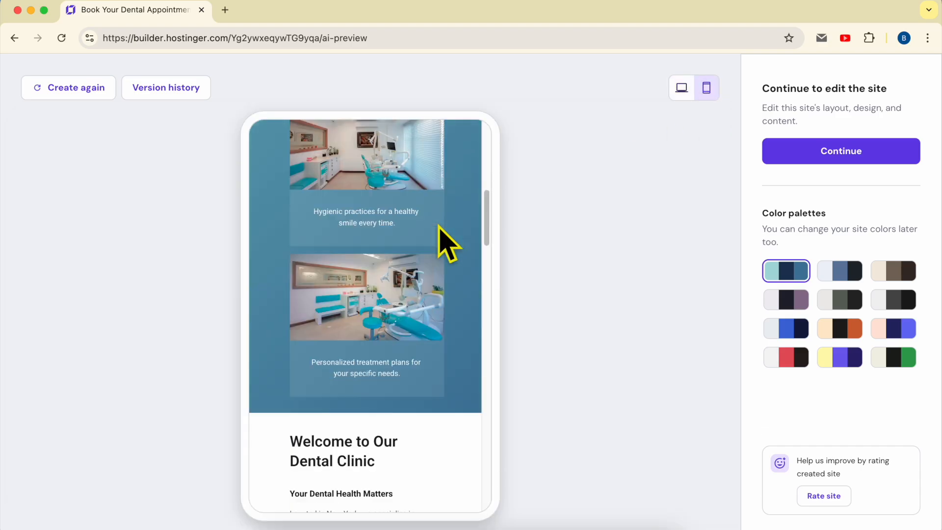
click(682, 88)
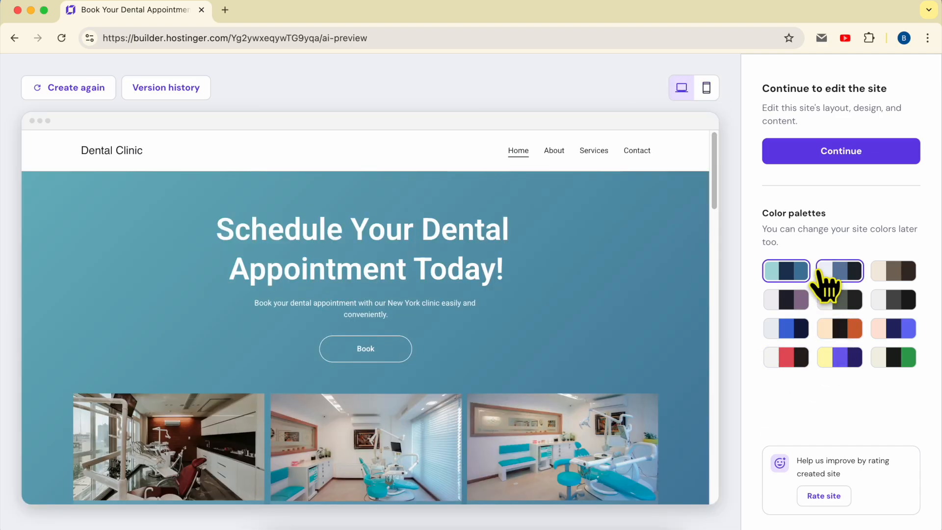
Try several other color palettes on the generated site and return to the original teal and blue palette
click(841, 274)
click(892, 271)
click(781, 301)
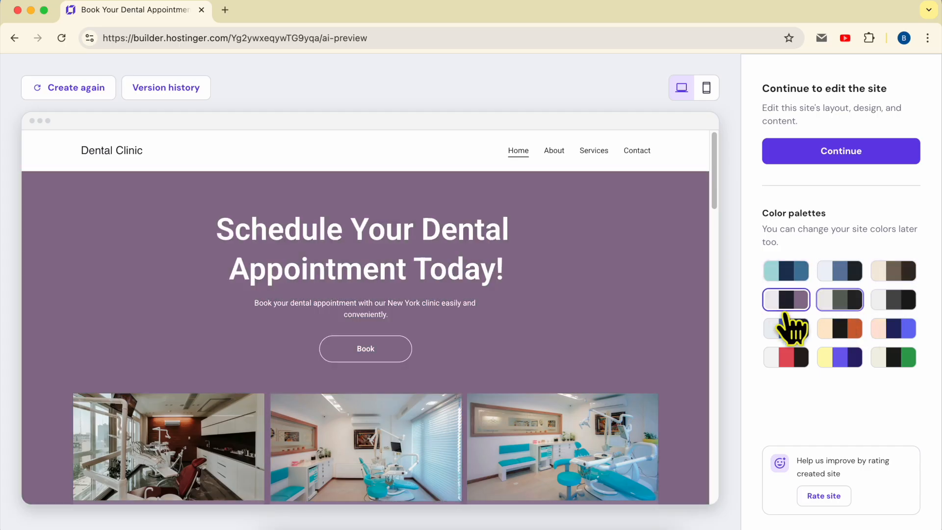
click(790, 329)
click(846, 329)
click(894, 329)
click(895, 358)
click(840, 358)
click(771, 360)
click(792, 269)
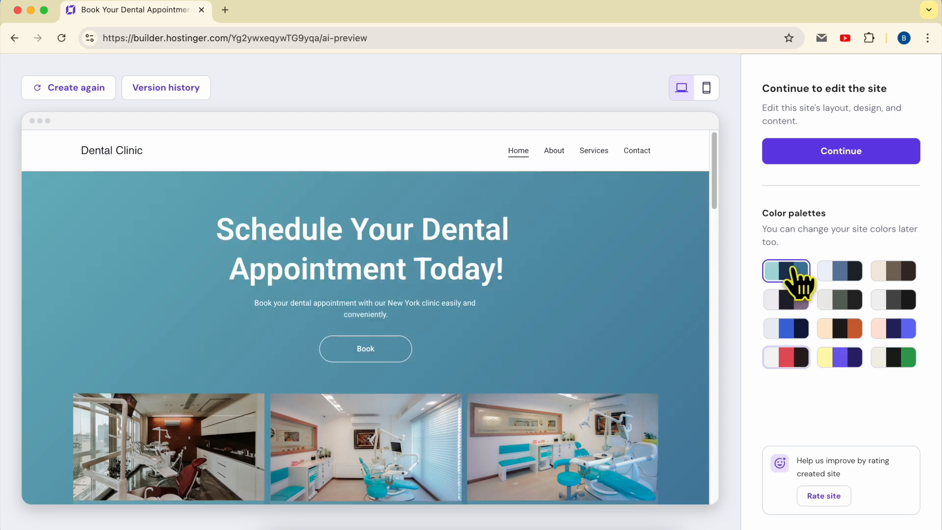
Continue to the site editor and publish the Dental Clinic website live
click(824, 156)
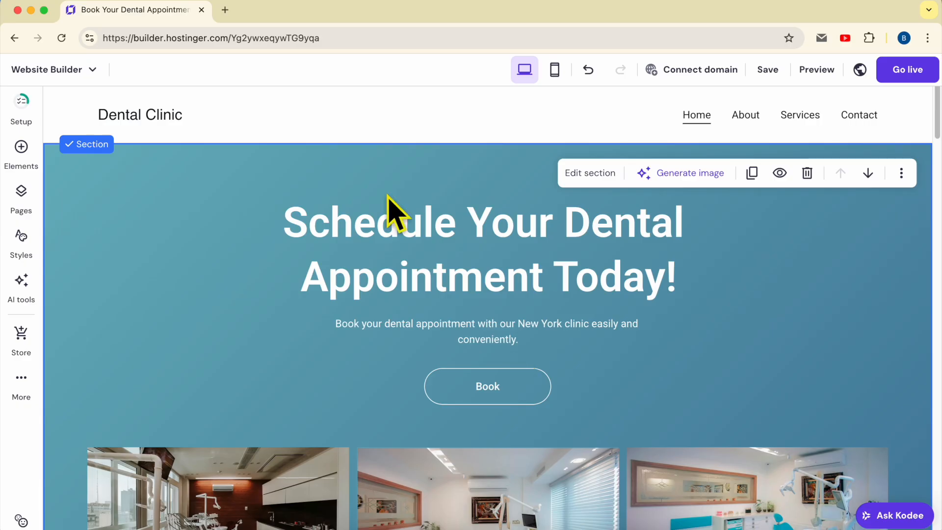
scroll(388, 209, down, 8)
scroll(387, 192, down, 10)
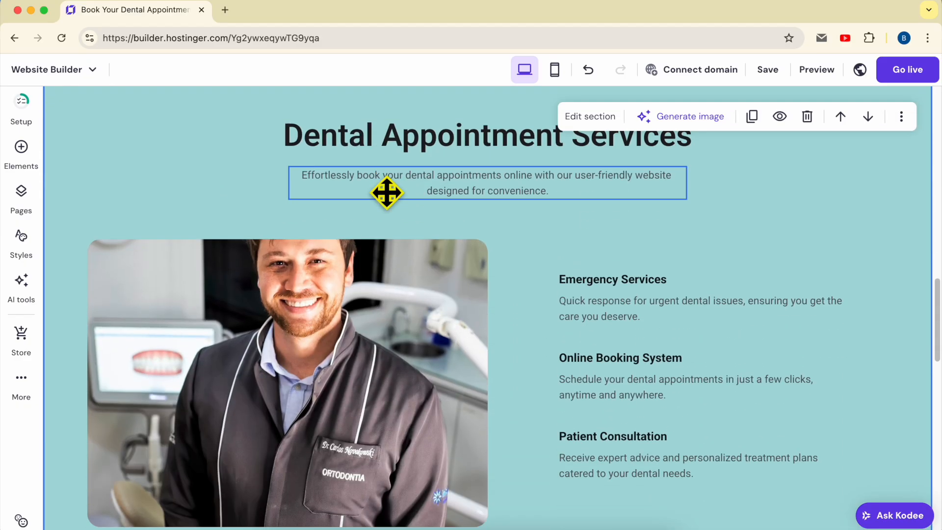
scroll(387, 193, down, 12)
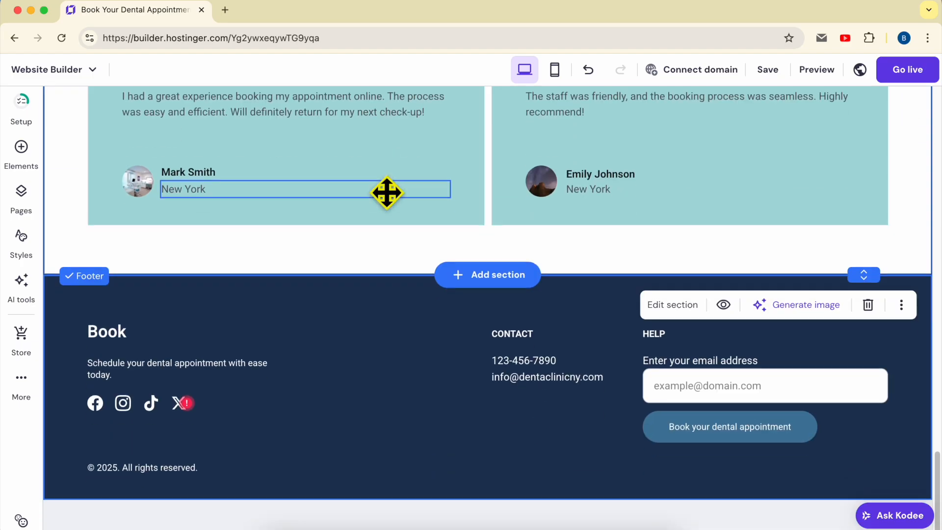
scroll(387, 192, up, 20)
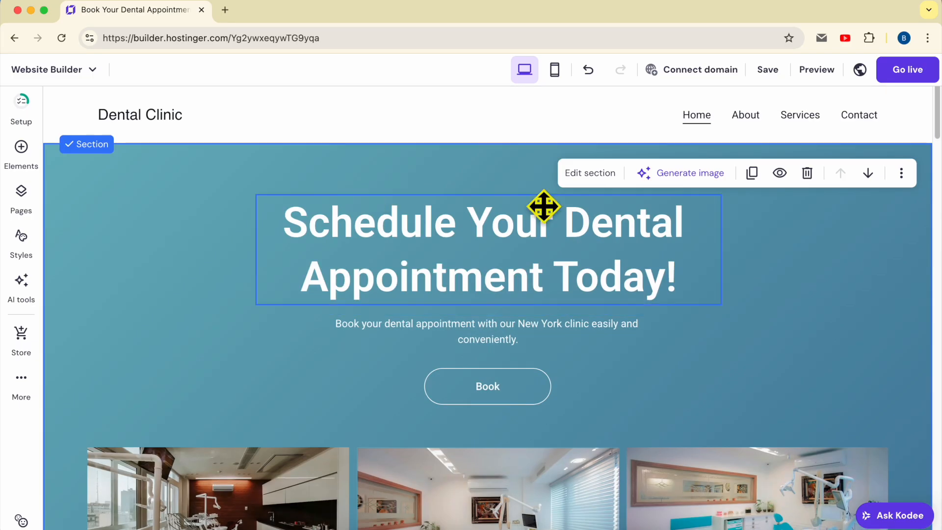
click(925, 79)
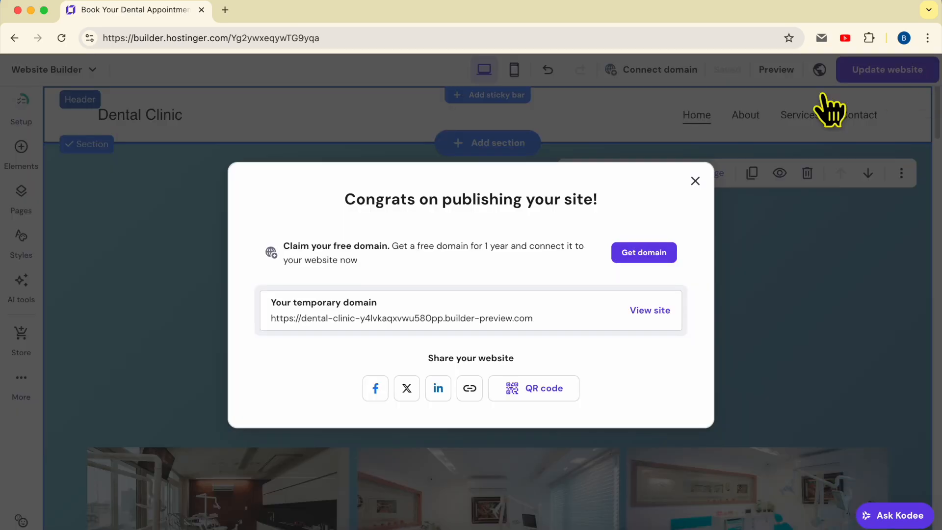
View the published Dental Clinic site at its temporary domain and look through the home page and its web address
click(658, 314)
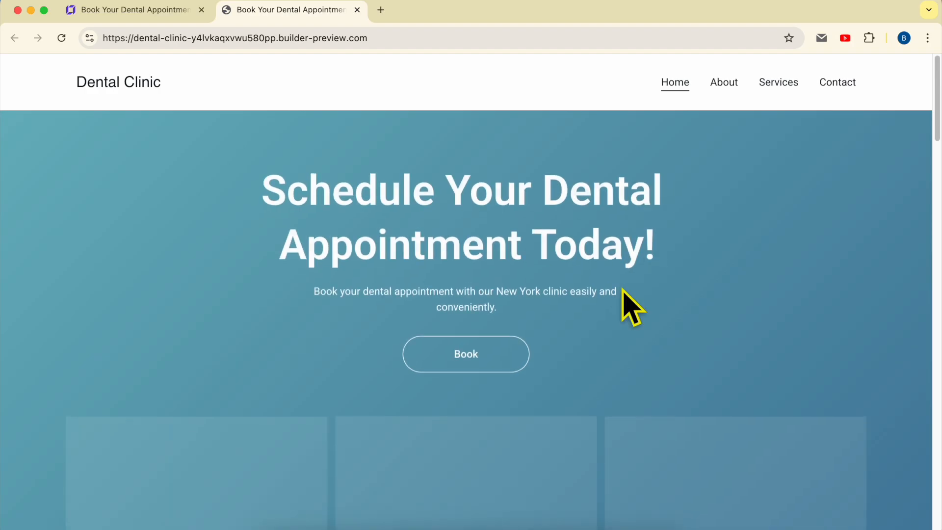
scroll(750, 230, down, 10)
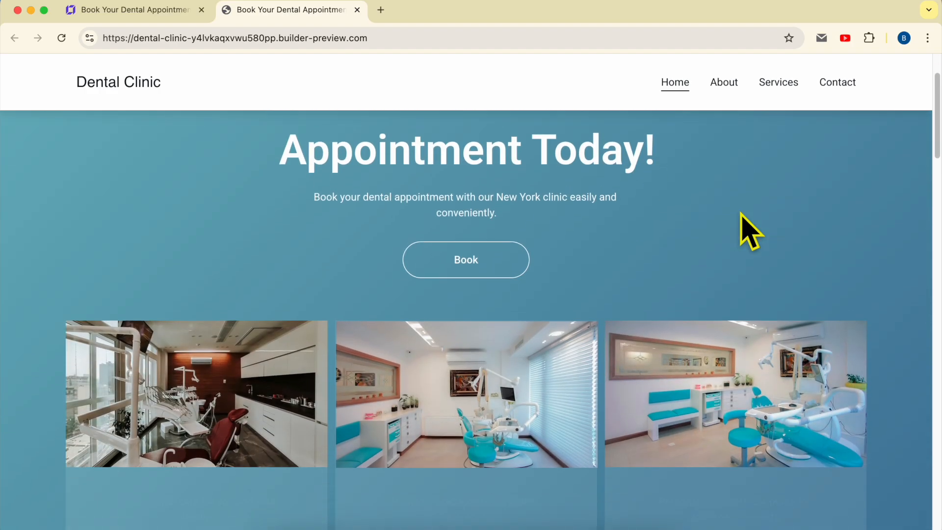
scroll(750, 231, down, 15)
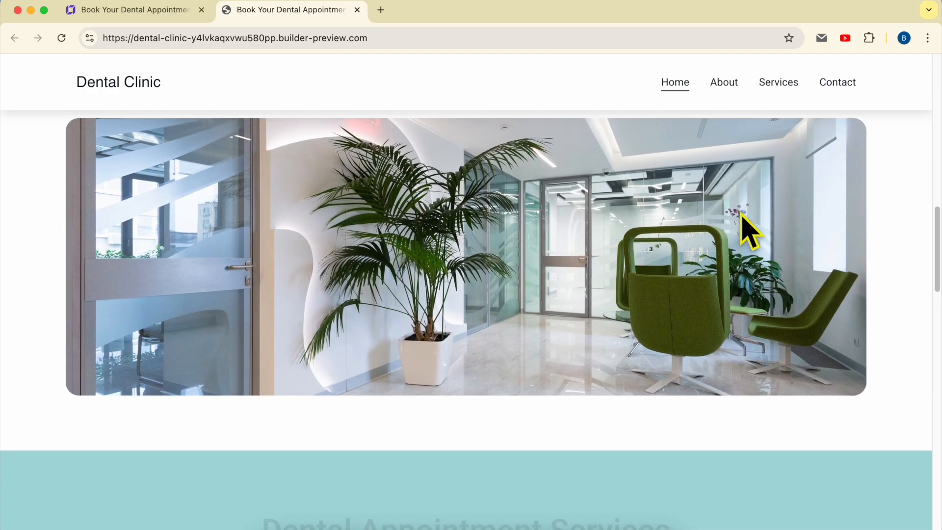
scroll(750, 231, down, 10)
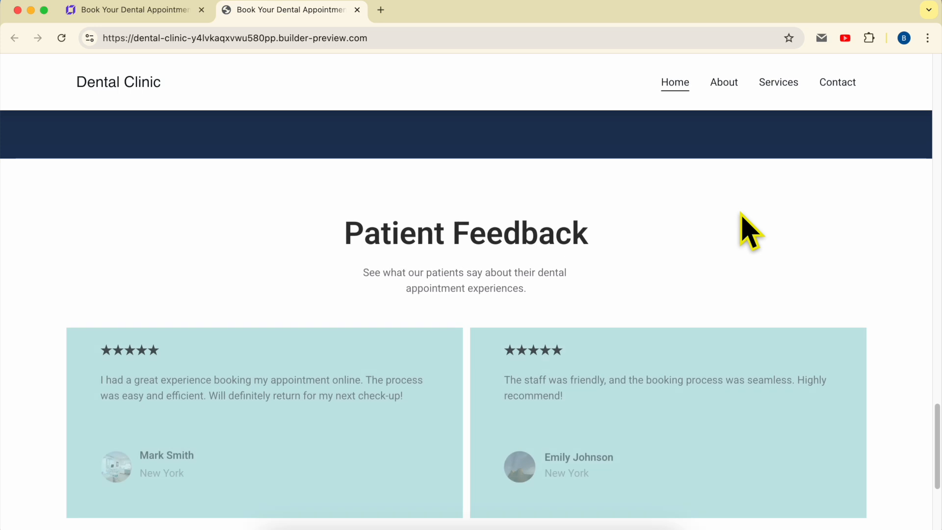
scroll(278, 152, up, 15)
scroll(236, 113, up, 15)
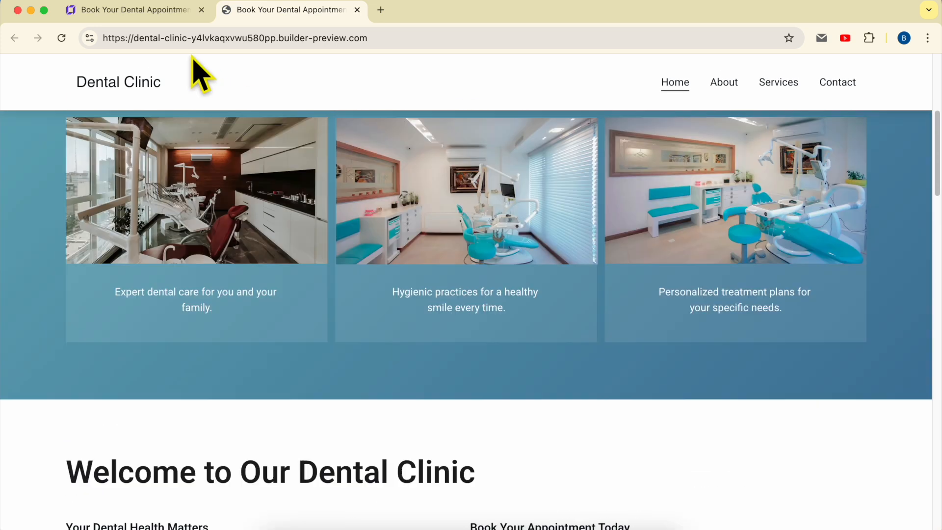
drag(388, 38, 105, 36)
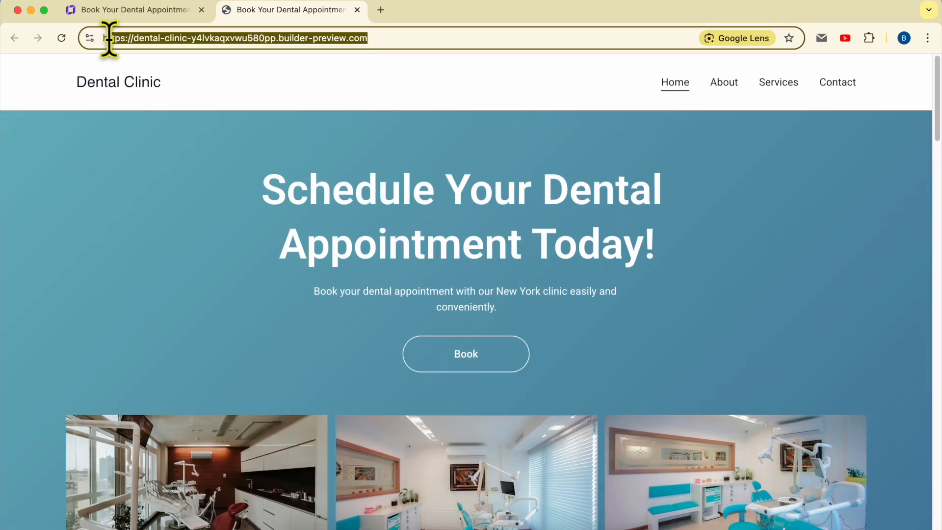
Go to hpanel.hostinger.com, open the list of websites and locate the newly published dental clinic site
drag(389, 38, 84, 48)
text(hp)
key(Return)
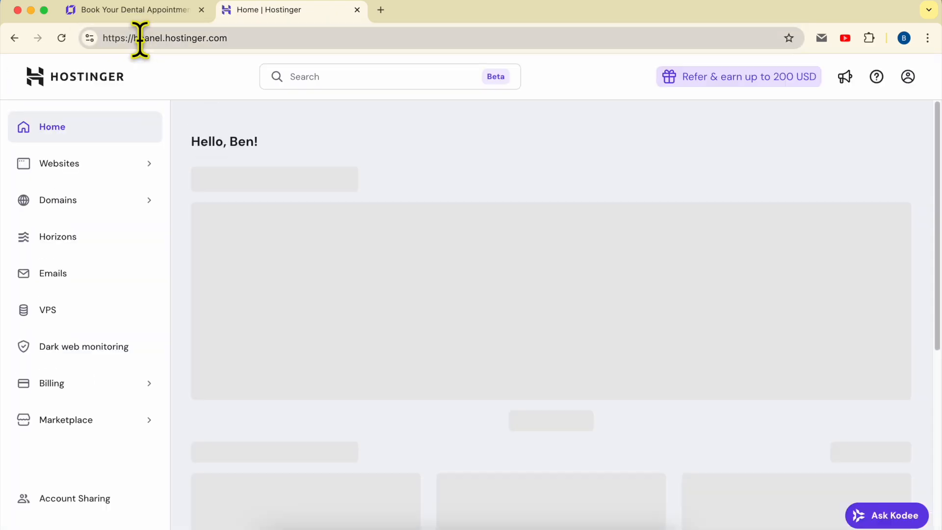
drag(134, 38, 276, 38)
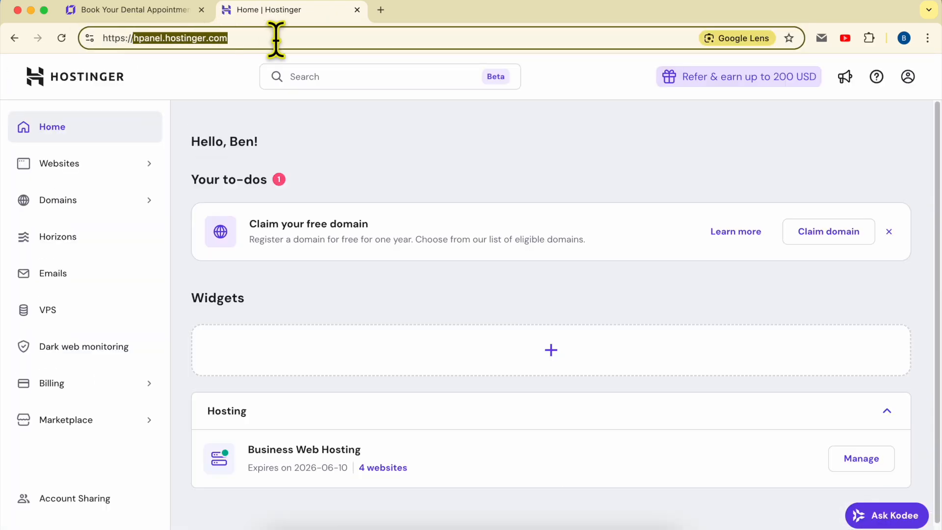
click(435, 199)
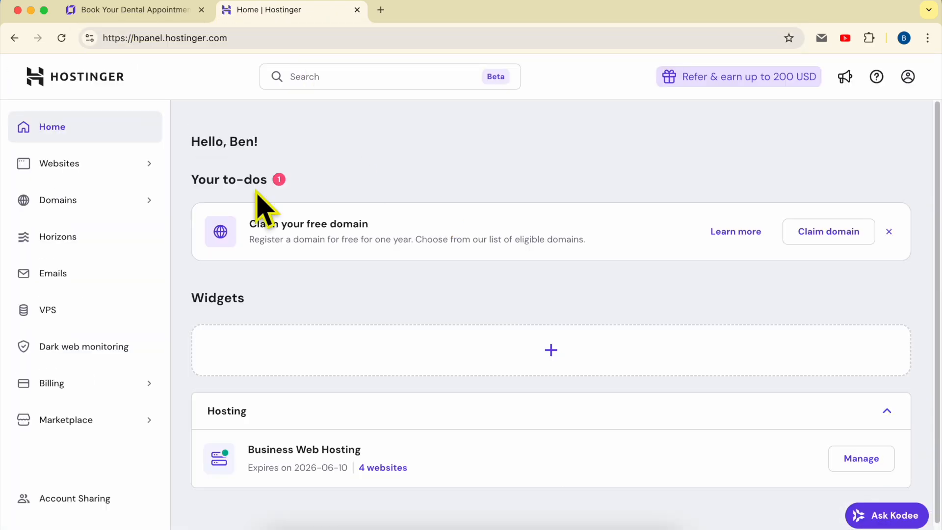
click(78, 164)
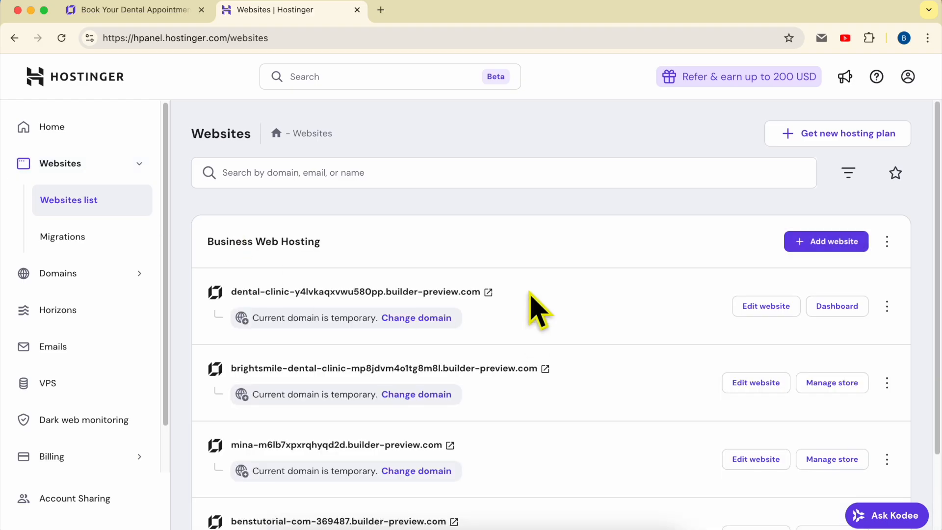
triple_click(529, 292)
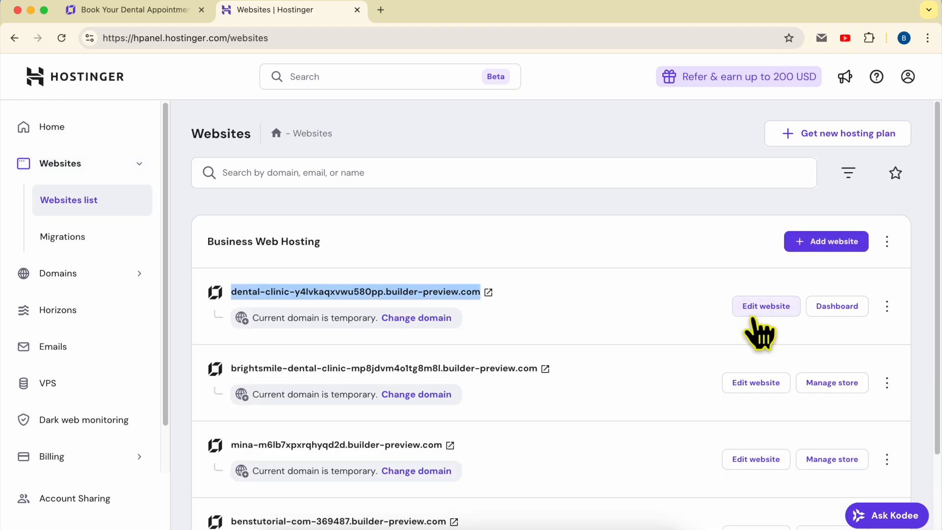
Connect the already owned domain benstutorial.com to the new dental clinic website and return to the websites list
click(887, 307)
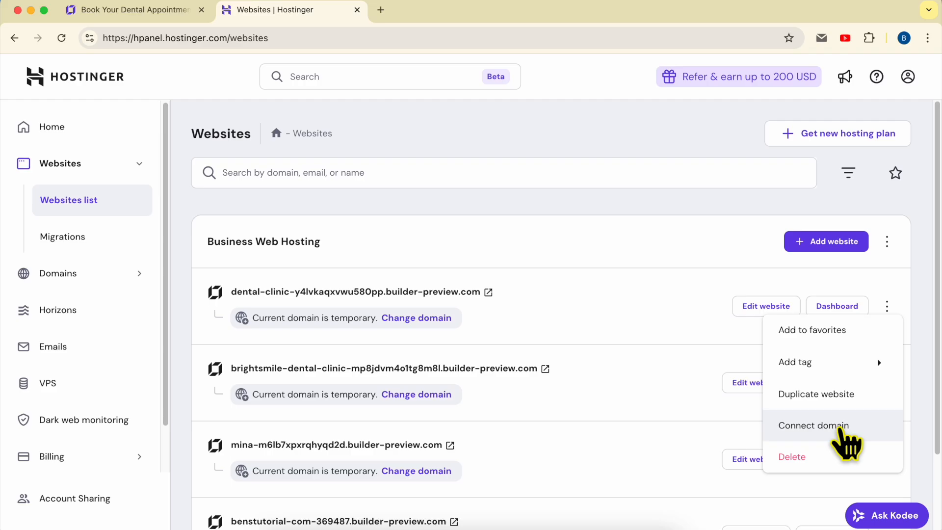
click(840, 431)
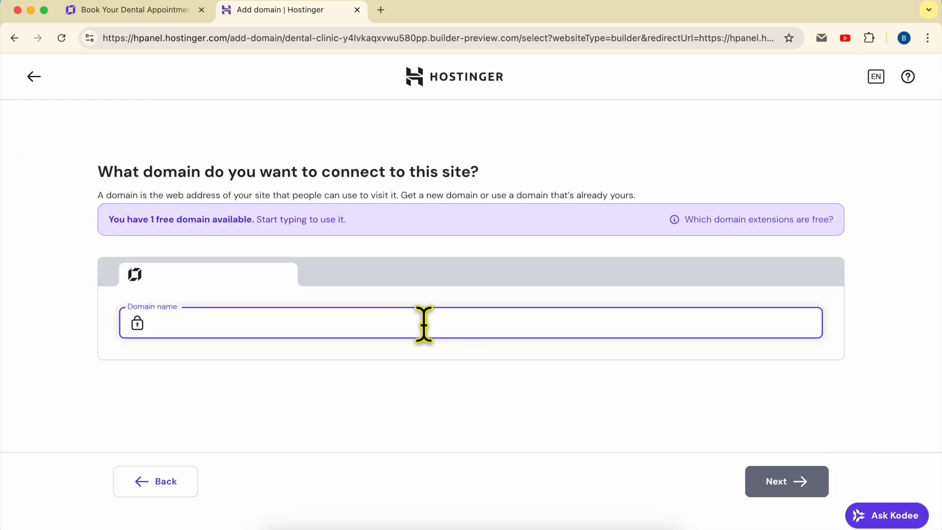
text(benstutorial.com)
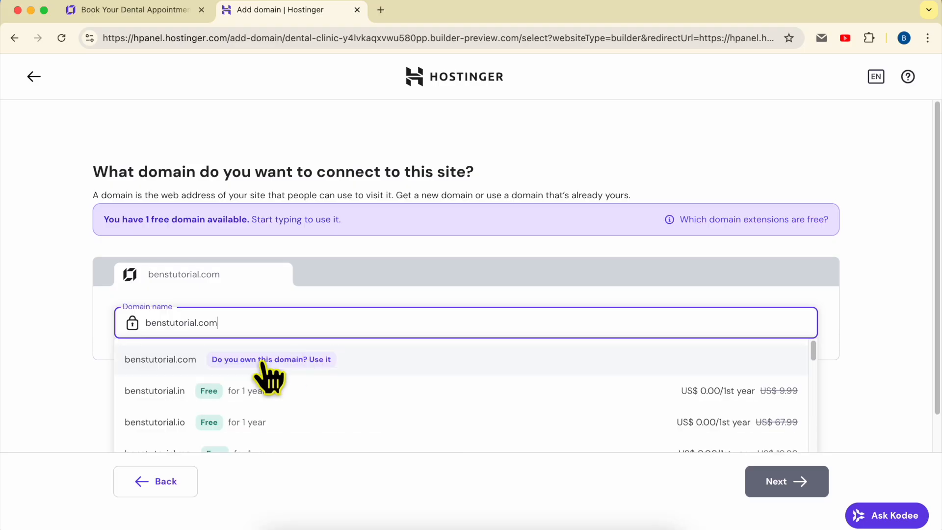
click(296, 362)
click(795, 488)
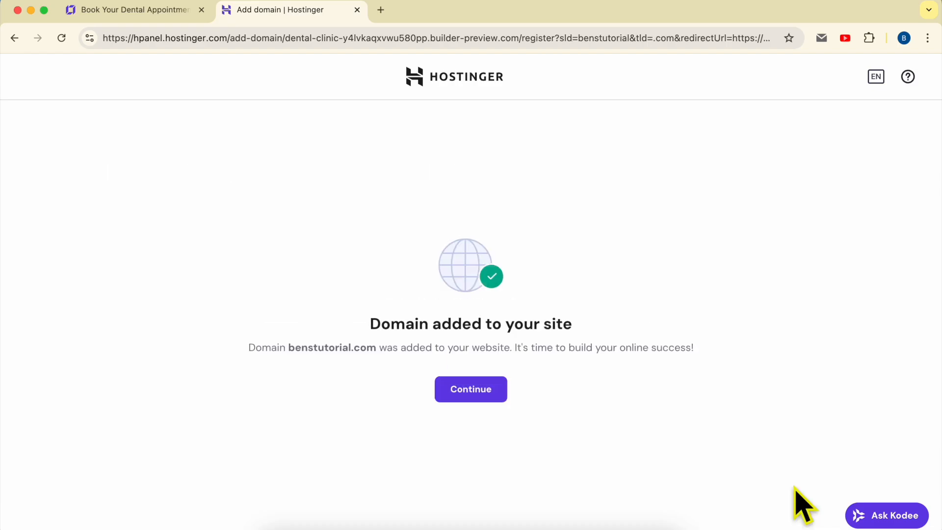
drag(371, 325, 631, 337)
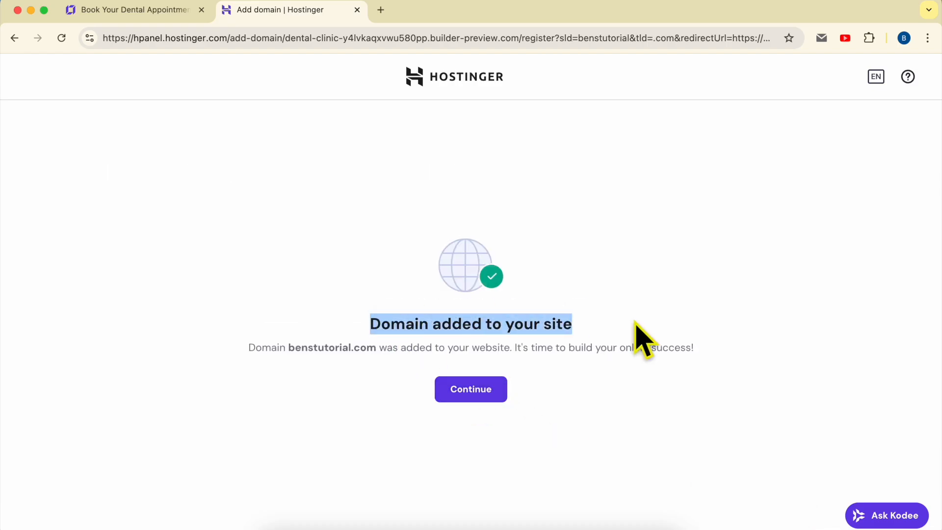
click(581, 392)
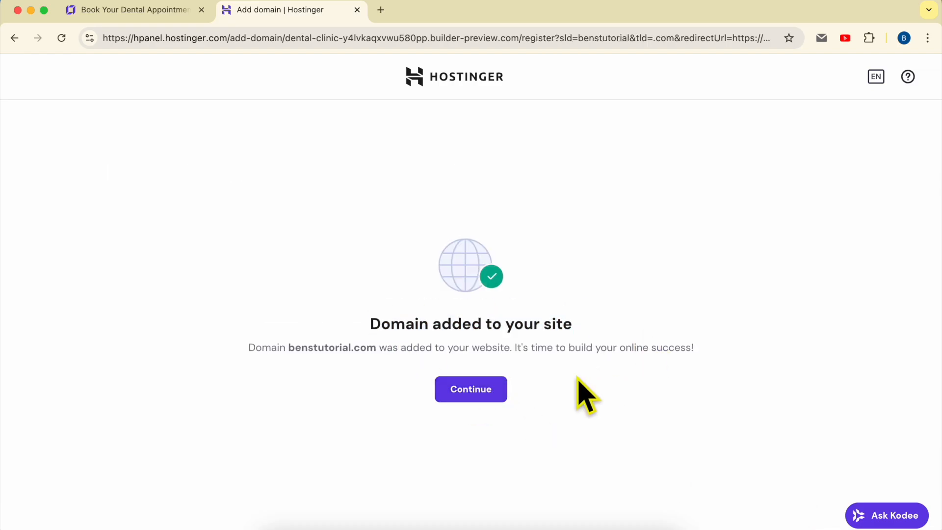
click(472, 390)
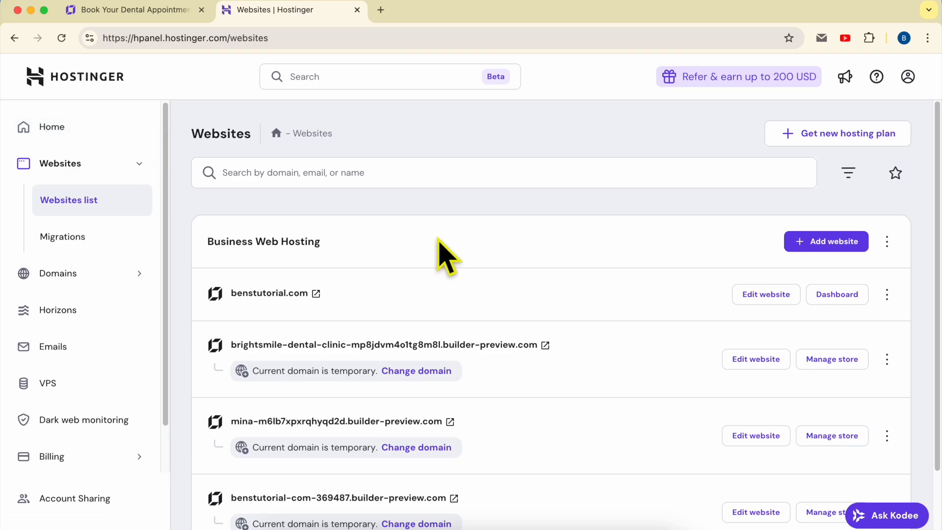
From the domain portfolio, open the DNS / Nameservers settings of benstutorial.com and look over the records page
click(81, 277)
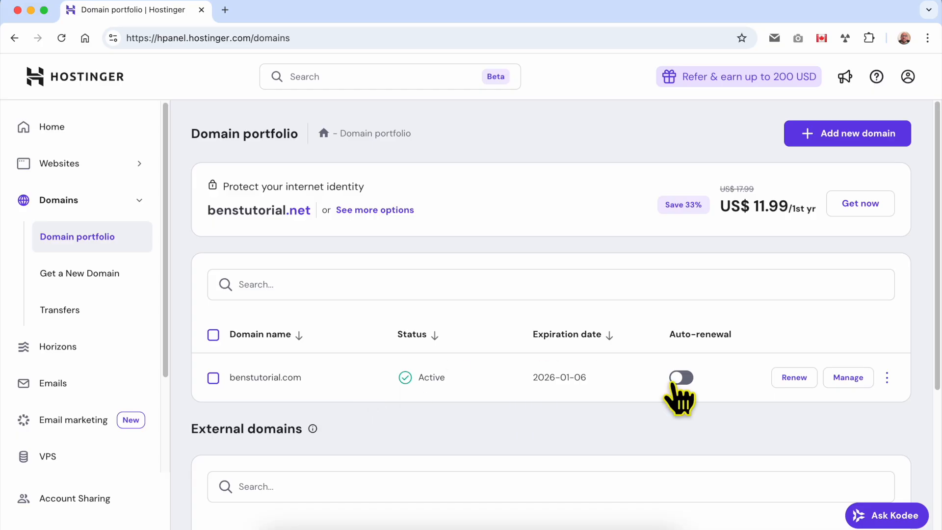
click(851, 383)
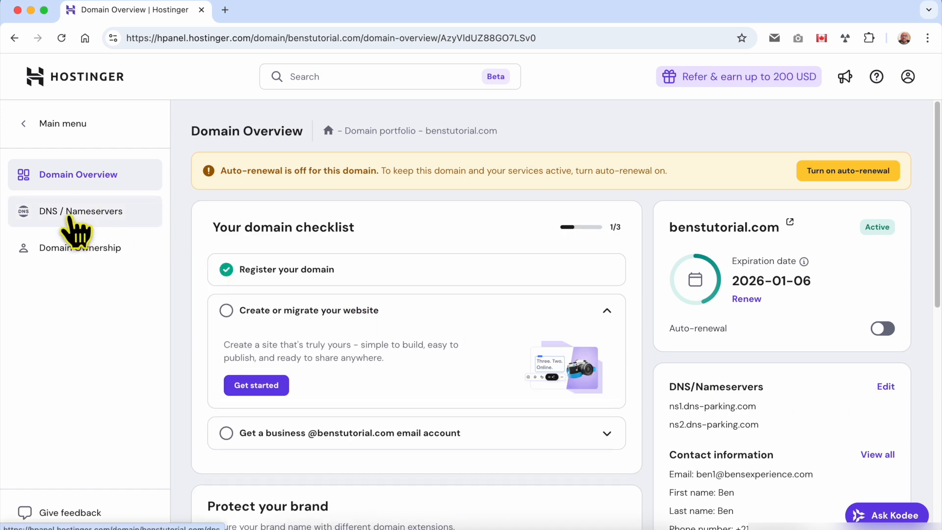
click(104, 216)
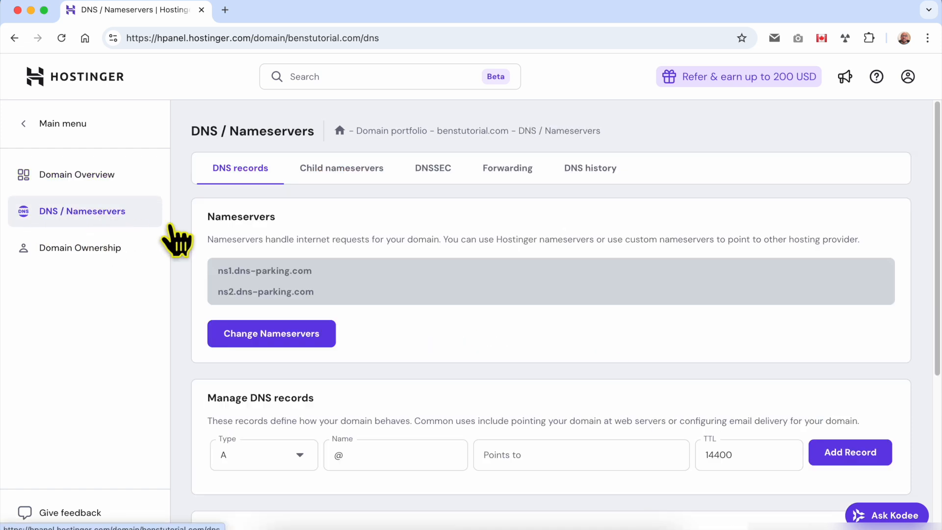
scroll(388, 328, down, 1)
scroll(384, 320, down, 1)
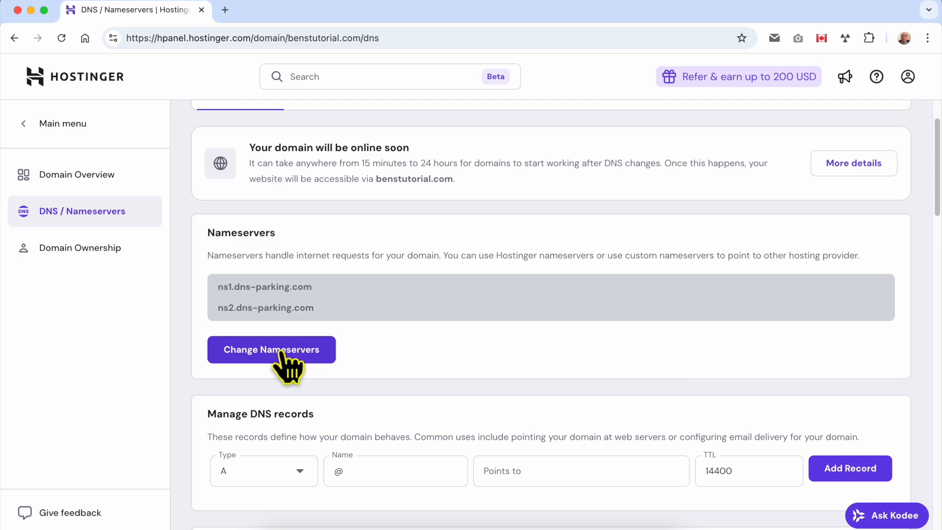
Display the custom nameserver fields for benstutorial.com, examine the first two entries, and close the page without saving
click(286, 352)
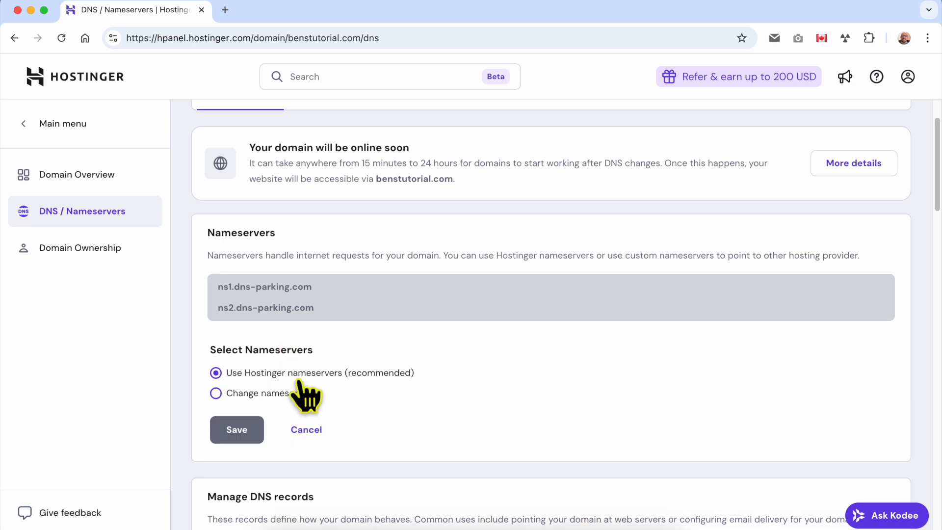
click(218, 392)
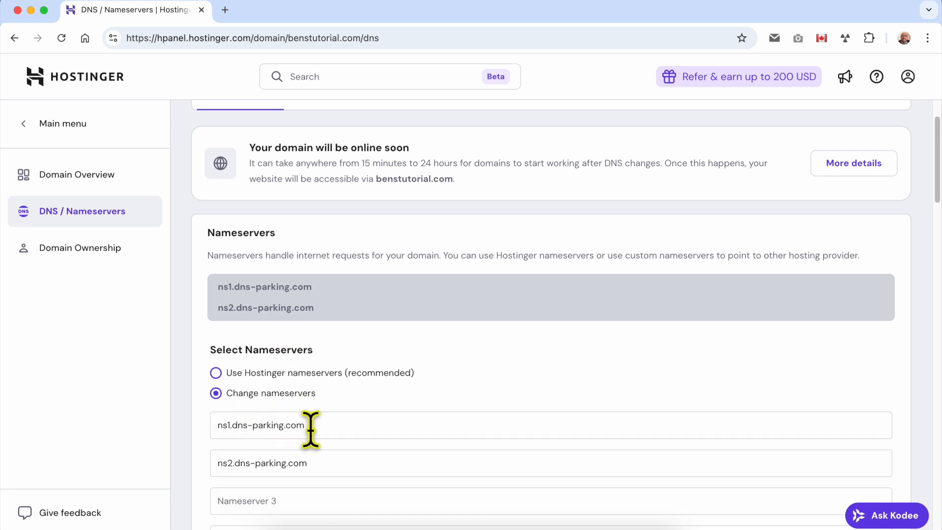
drag(334, 426, 187, 449)
drag(321, 462, 257, 455)
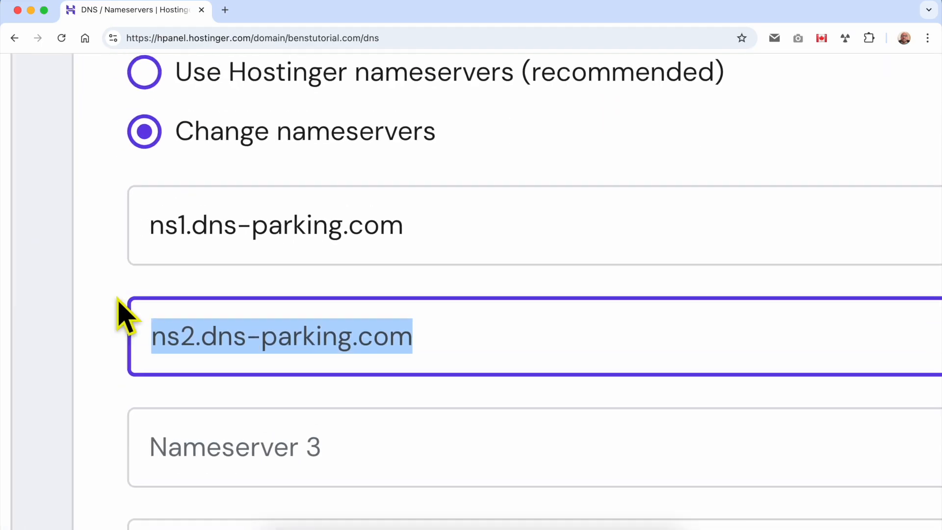
scroll(119, 315, left, 3)
click(185, 302)
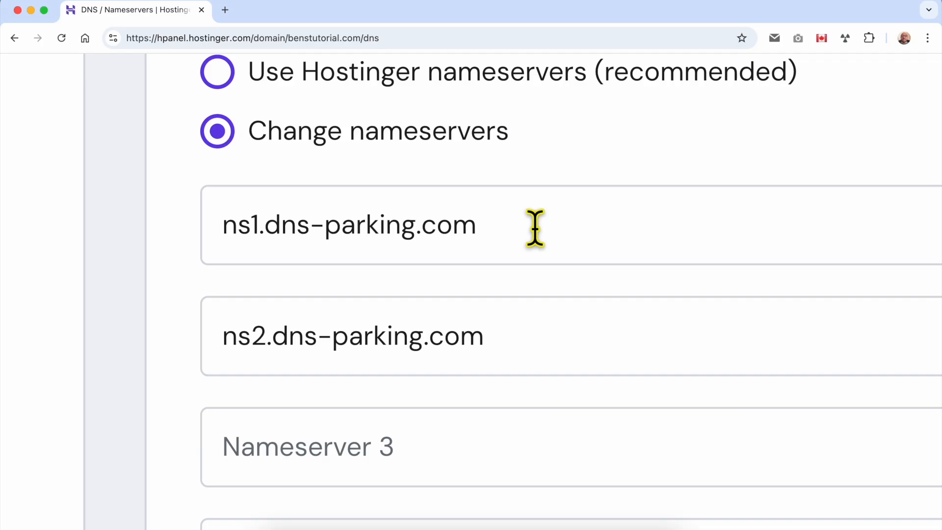
drag(535, 227, 220, 227)
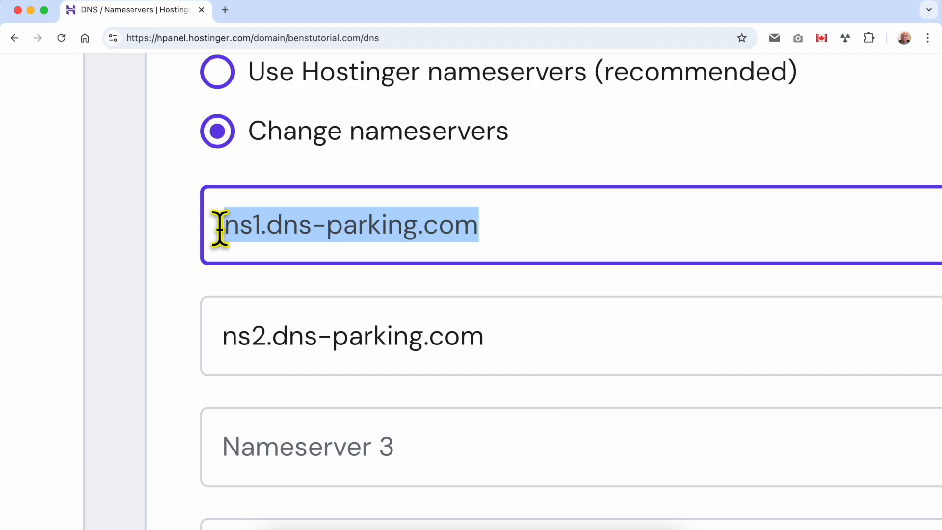
drag(570, 337, 227, 326)
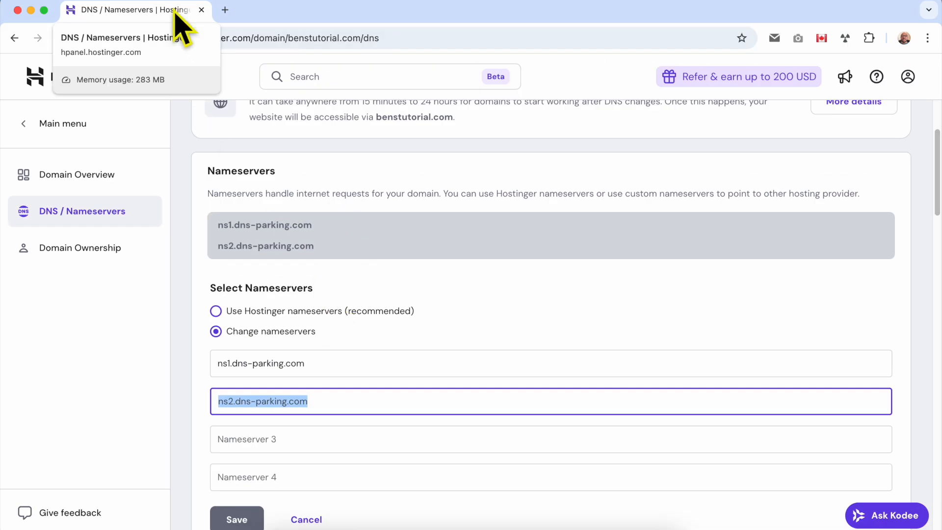
click(201, 9)
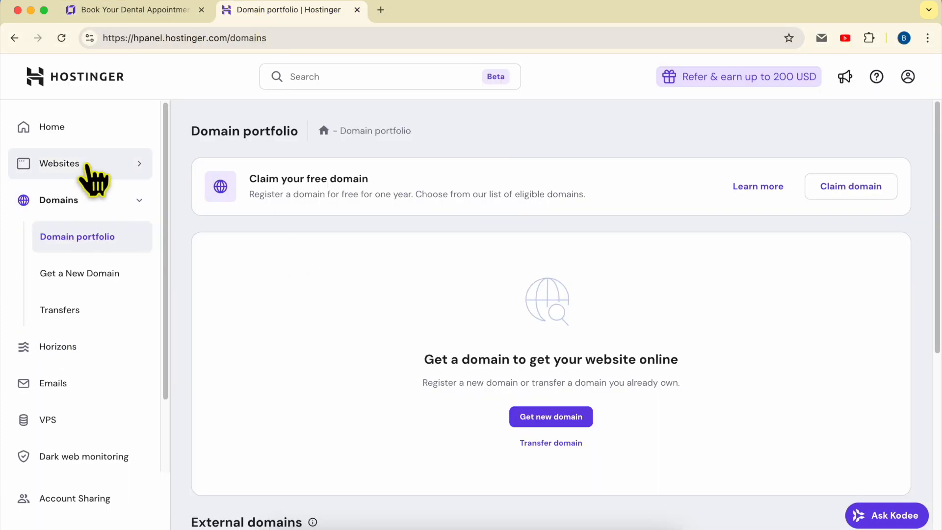
Open the benstutorial.com website for editing from the websites list and add a sticky bar above the header
click(88, 166)
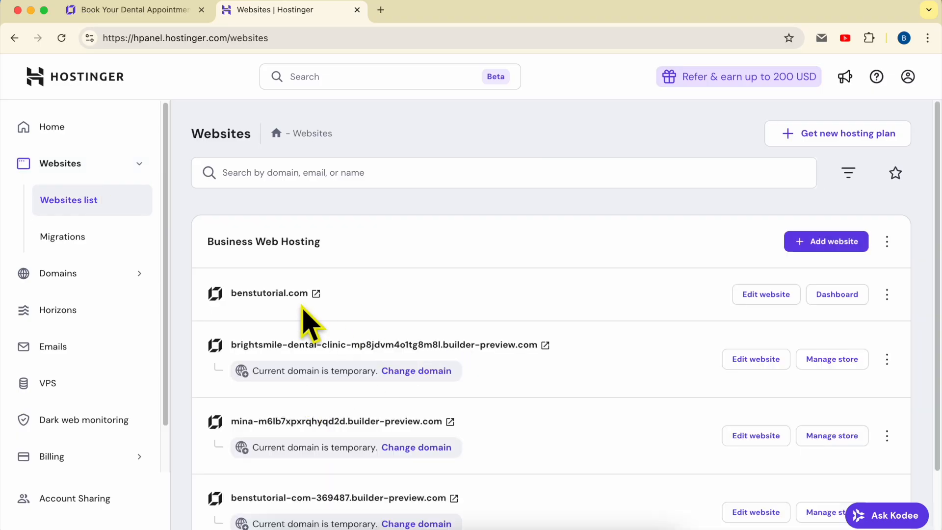
click(761, 294)
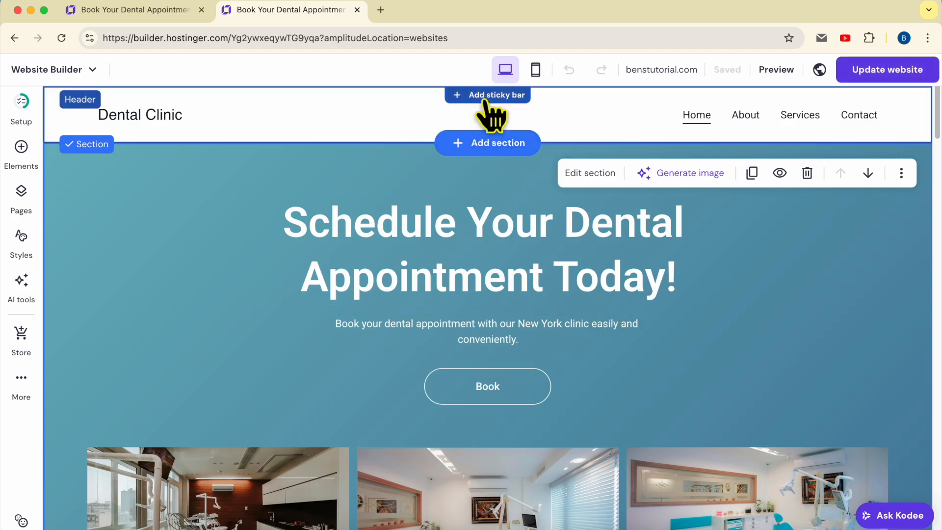
click(486, 96)
Replace the sticky bar's placeholder promotional text with "FREE SHIPPING ON ORDER OVER 50 USD"
click(447, 100)
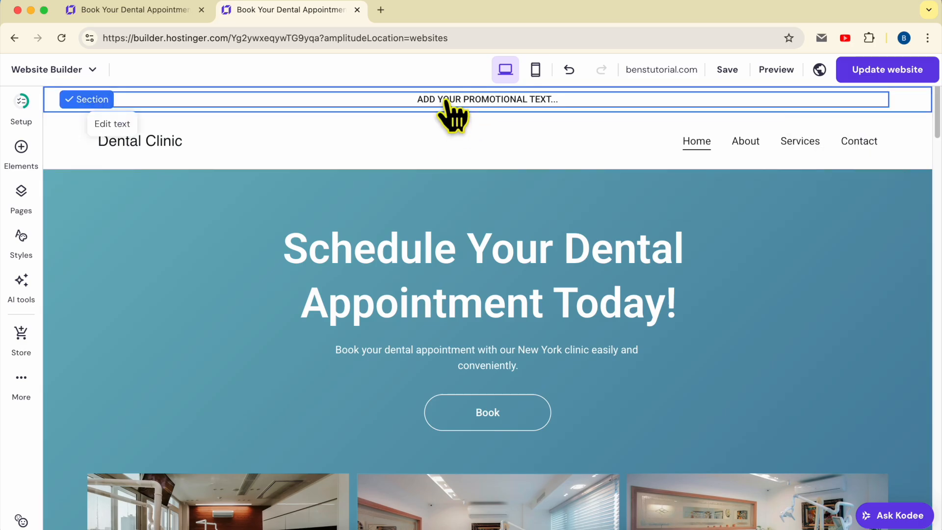
click(445, 98)
text(YOU)
key(BackSpace)
key(BackSpace)
key(BackSpace)
text(FREE SHIPP)
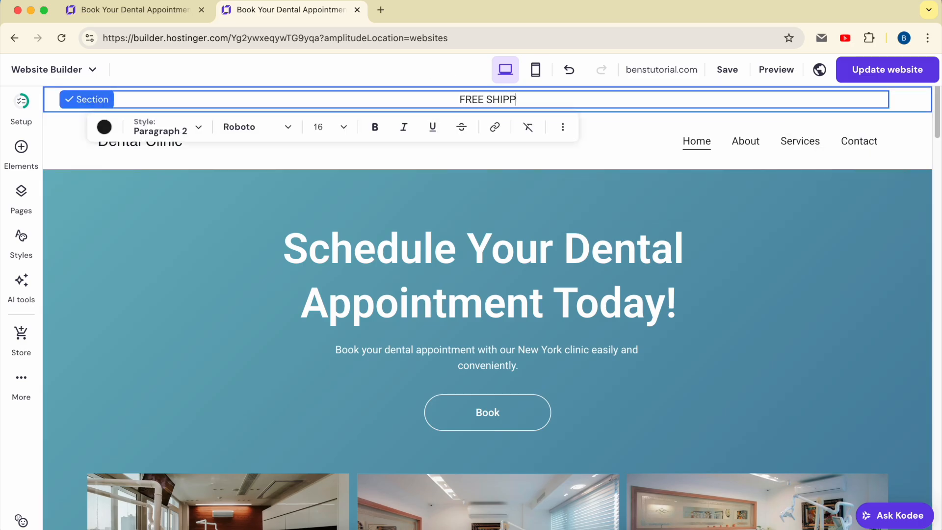
text(ING ON ORDE)
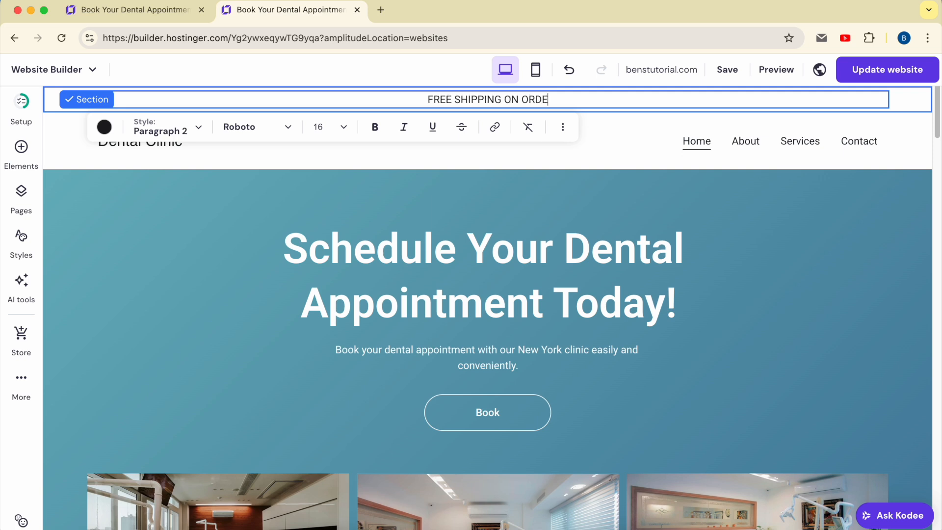
text(R OVER %()
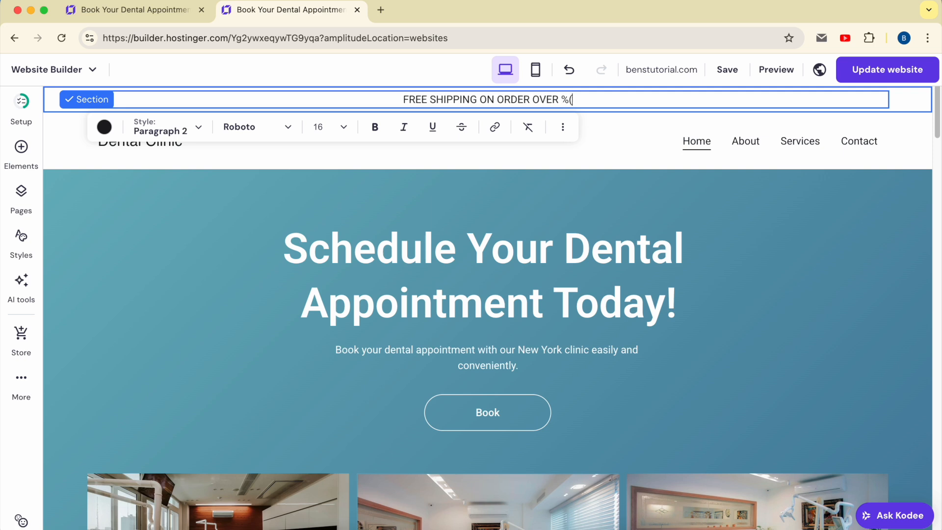
key(BackSpace)
key(BackSpace)
text(50 USD)
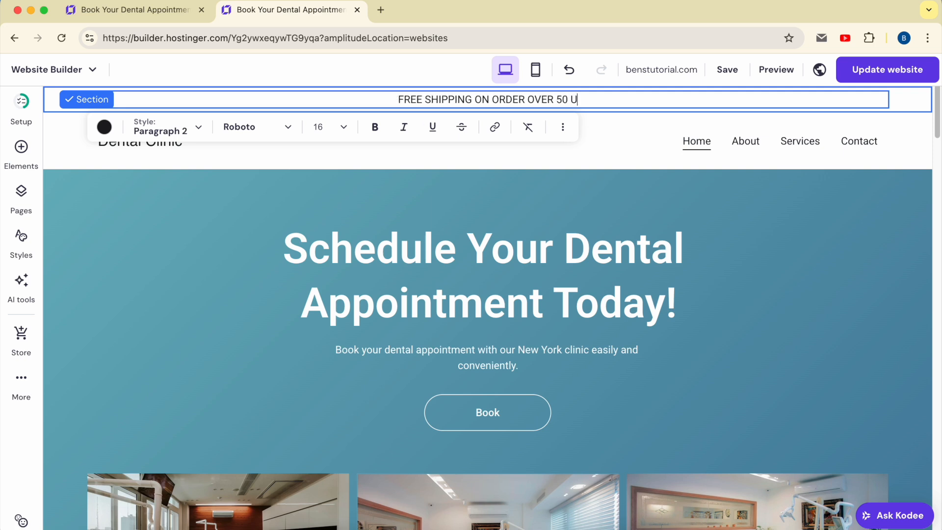
click(50, 99)
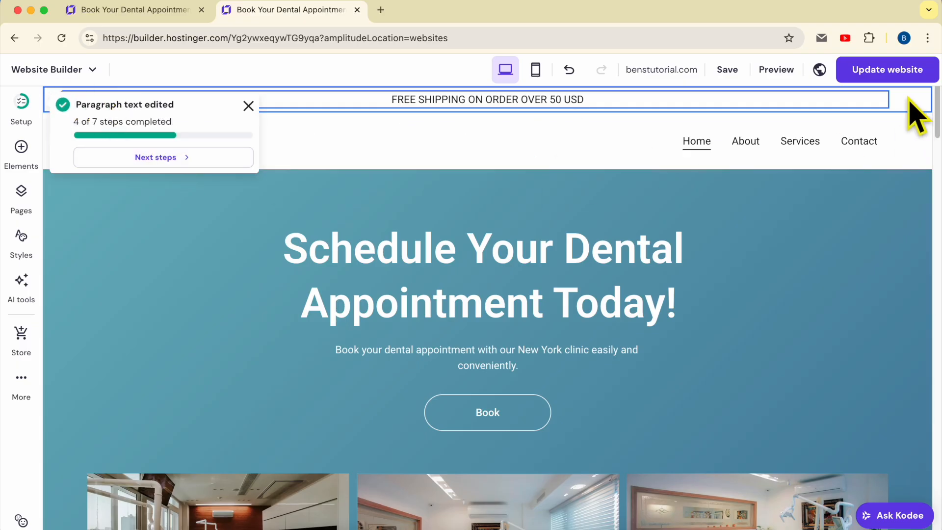
Set the sticky bar's section background to the solid yellow colour #eeff00 and close its settings
mouse_move(911, 117)
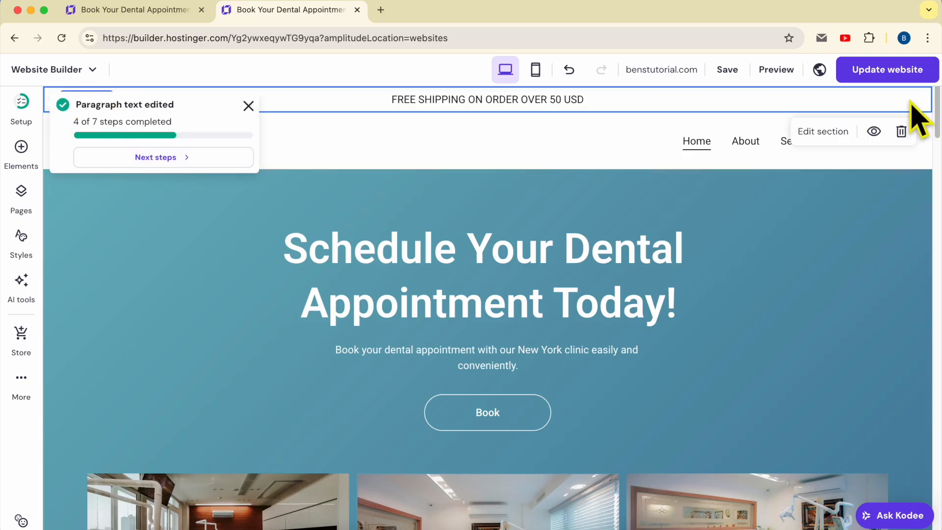
click(824, 132)
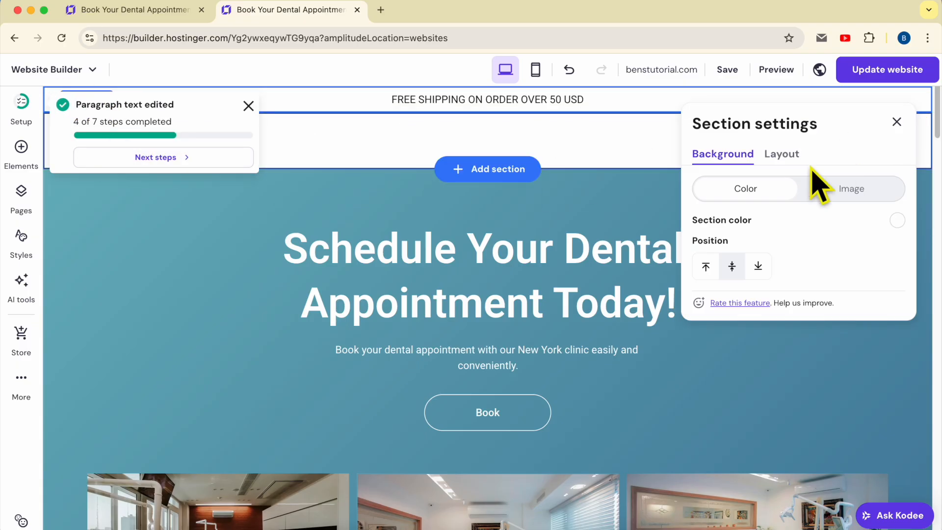
click(897, 220)
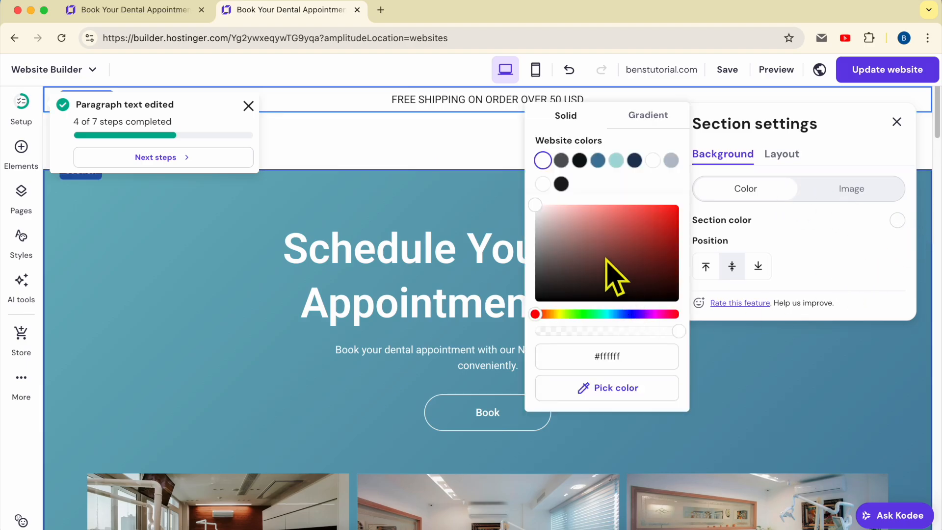
click(563, 314)
drag(647, 235, 715, 204)
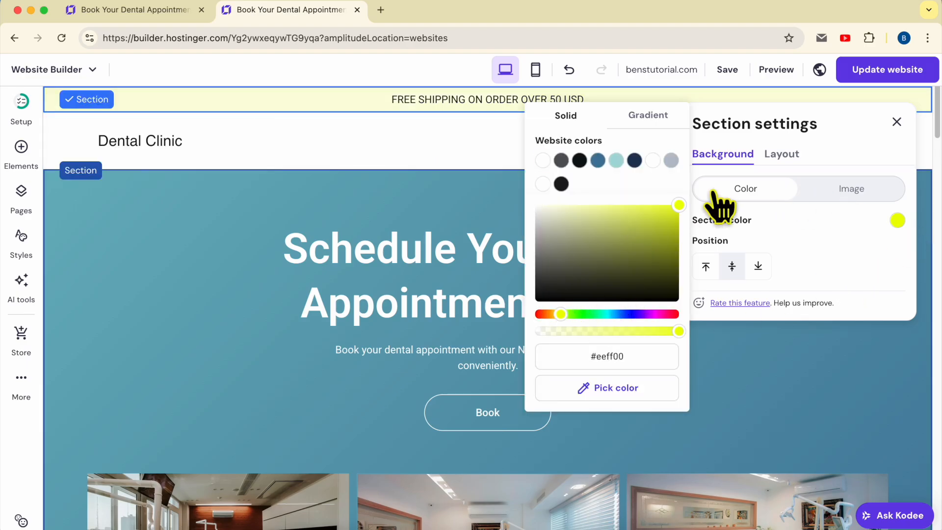
click(896, 123)
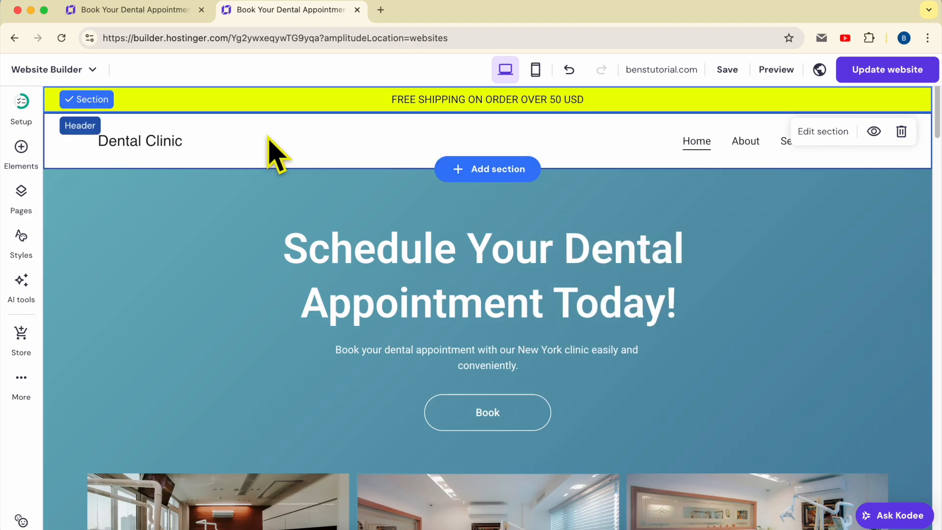
Open the logo settings of the Dental Clinic header and launch the AI tool for creating a unique logo
click(142, 142)
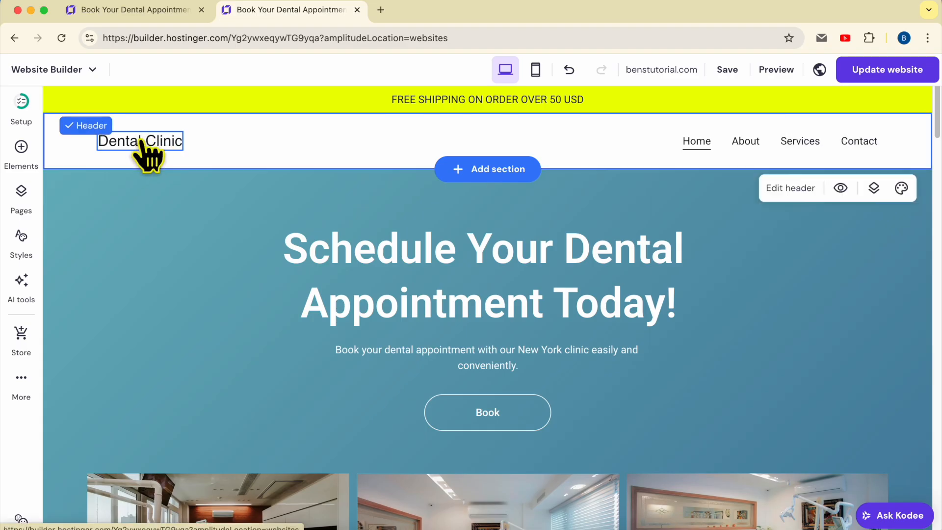
click(143, 143)
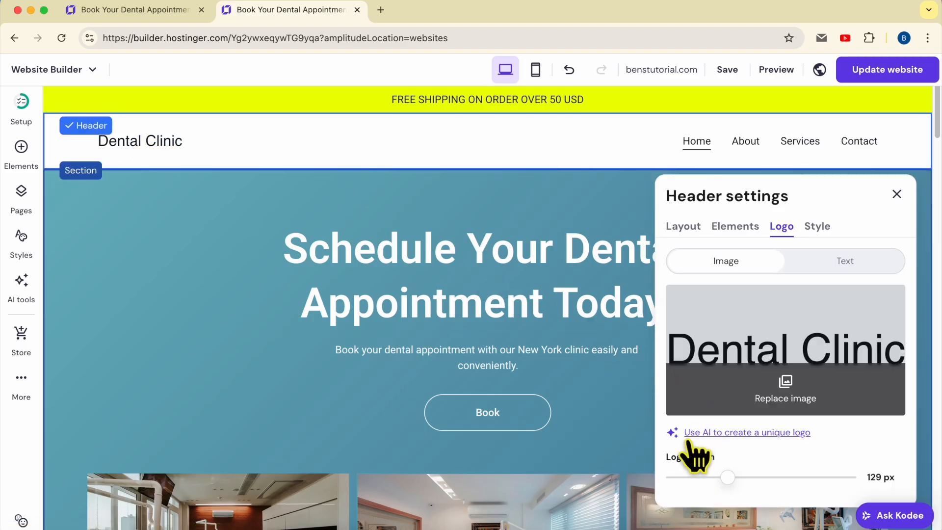
click(786, 433)
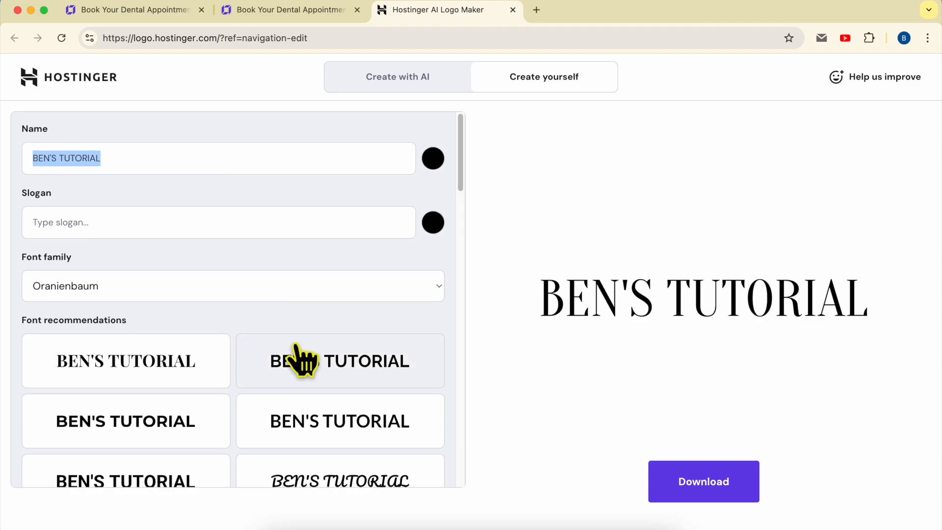
Try several bold sans-serif and script fonts from the font recommendations on the BEN'S TUTORIAL logo
scroll(294, 358, down, 3)
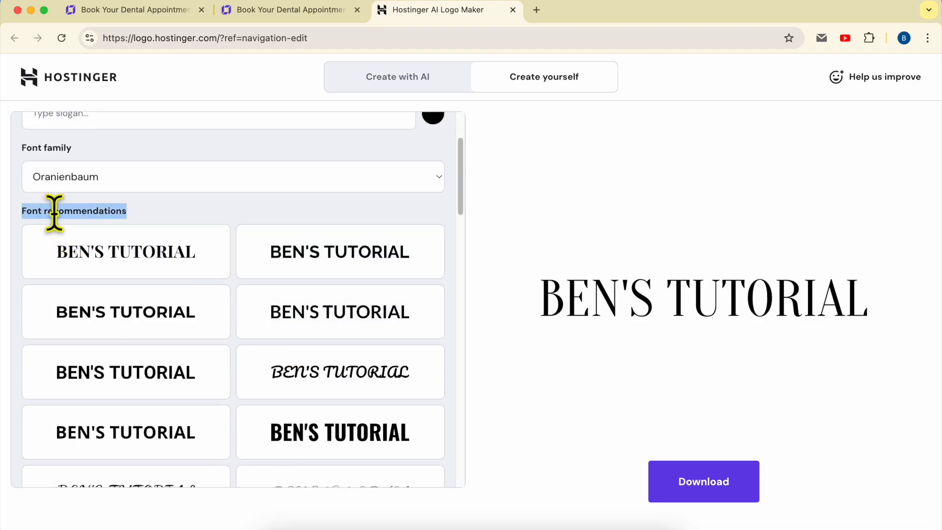
scroll(263, 289, down, 3)
click(330, 320)
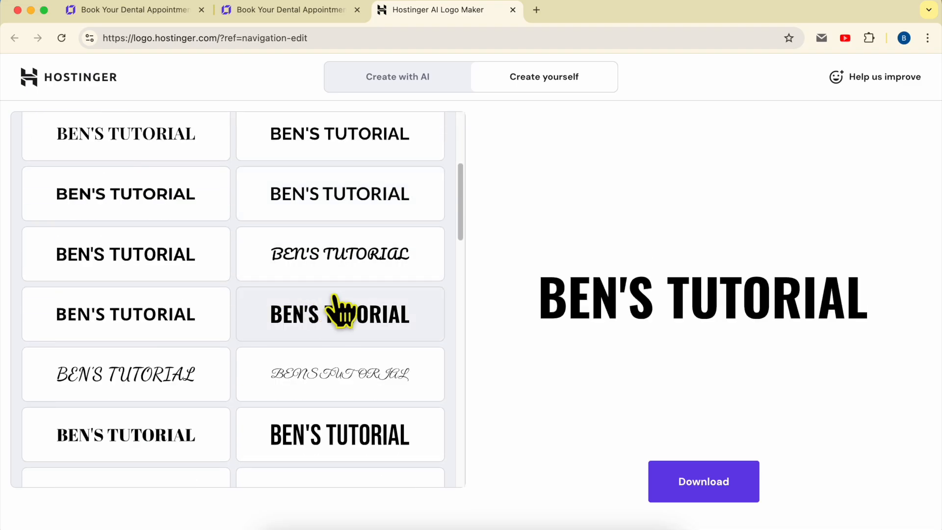
click(191, 314)
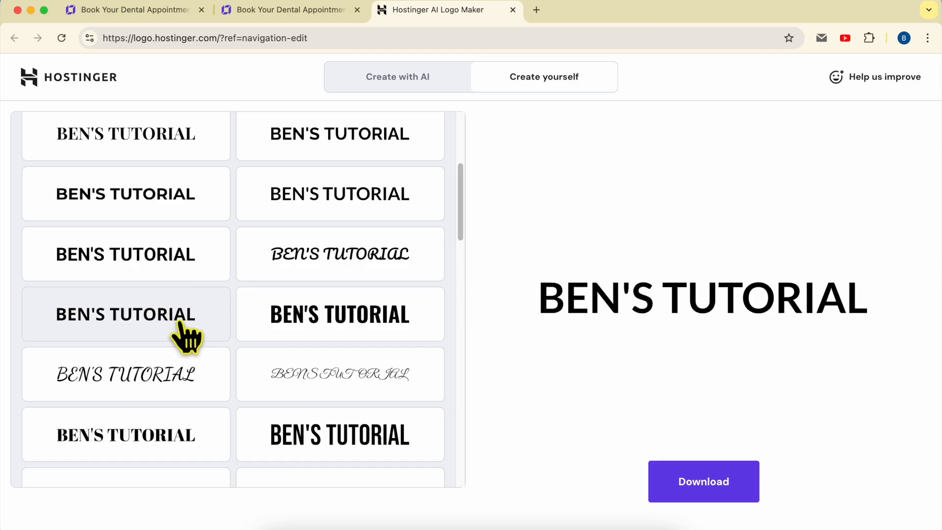
click(374, 148)
click(369, 195)
click(357, 260)
click(354, 302)
click(368, 381)
scroll(380, 392, down, 3)
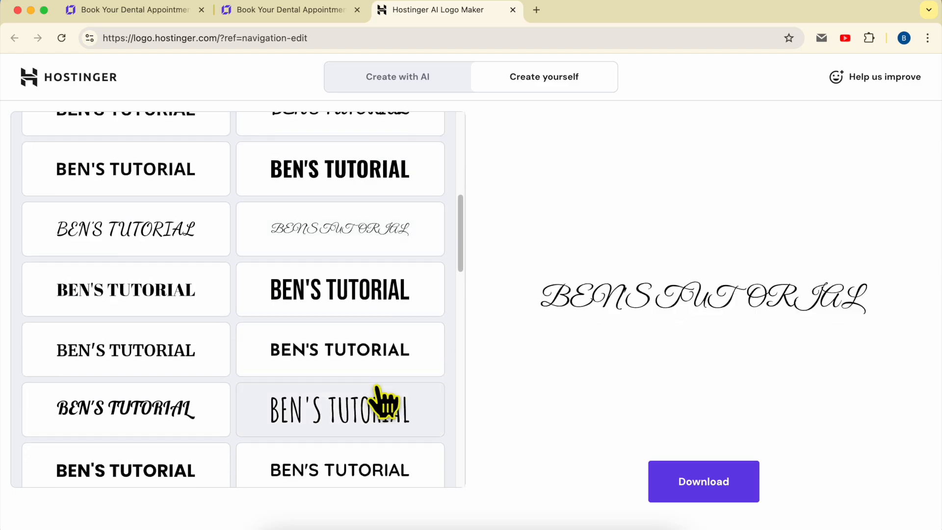
Apply the bold geometric sans-serif recommendation directly above the tall, thin handwritten font to the BEN'S TUTORIAL logo
click(347, 309)
click(348, 363)
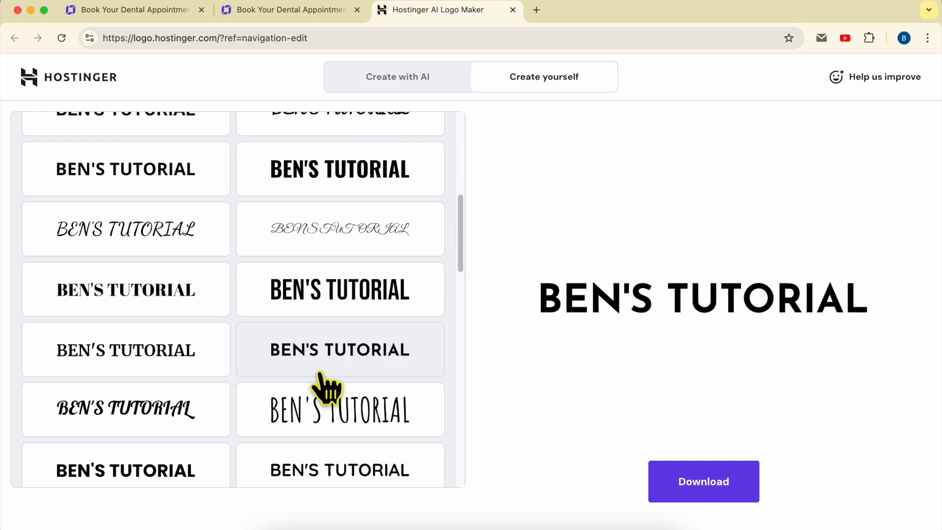
click(204, 369)
click(329, 366)
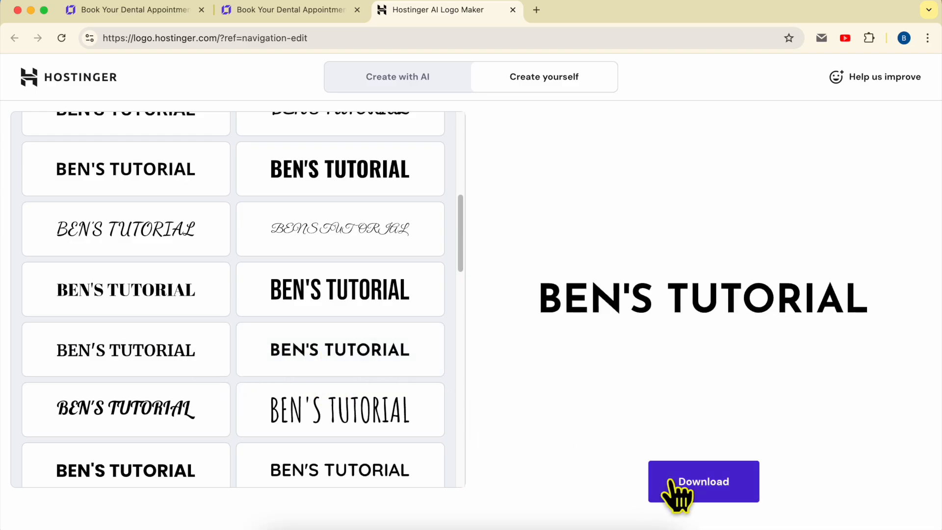
Try thin, slab-serif and condensed fonts near the end of the font recommendations on the logo
scroll(294, 422, down, 7)
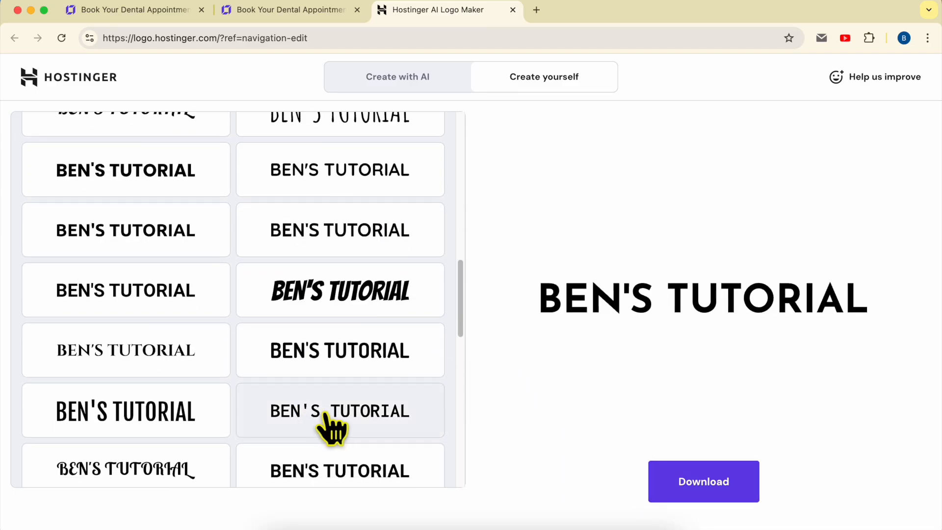
scroll(333, 427, down, 10)
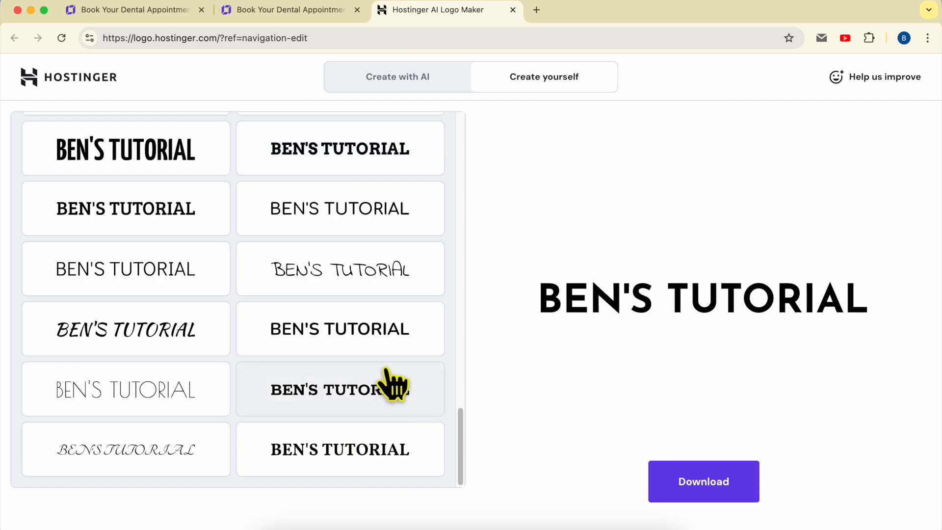
click(172, 393)
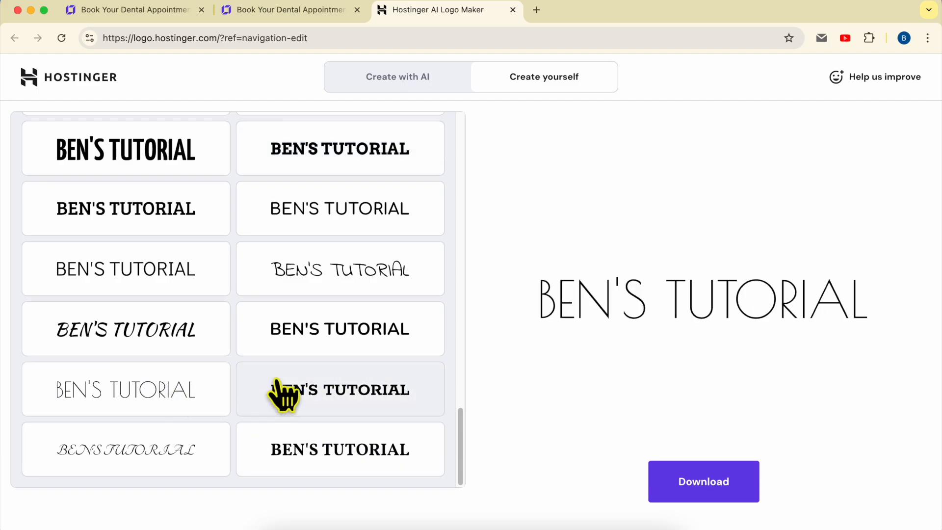
click(314, 333)
click(157, 219)
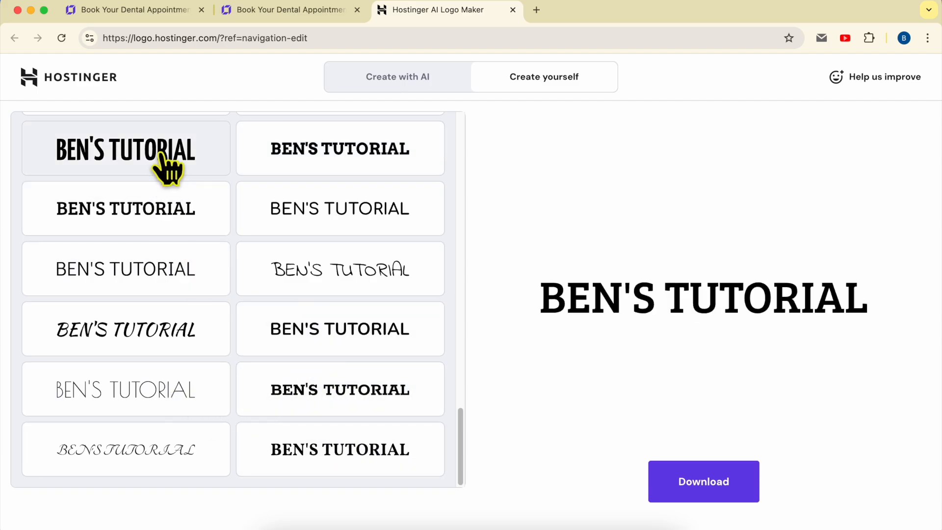
click(162, 156)
click(333, 456)
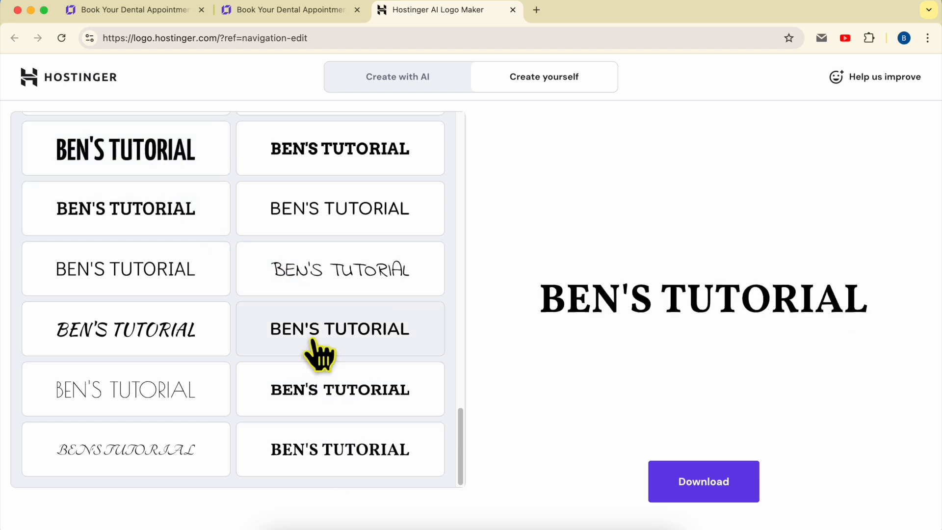
Try further sans-serif and condensed fonts on the logo while going back through the font recommendations
scroll(319, 354, up, 5)
click(304, 302)
click(218, 292)
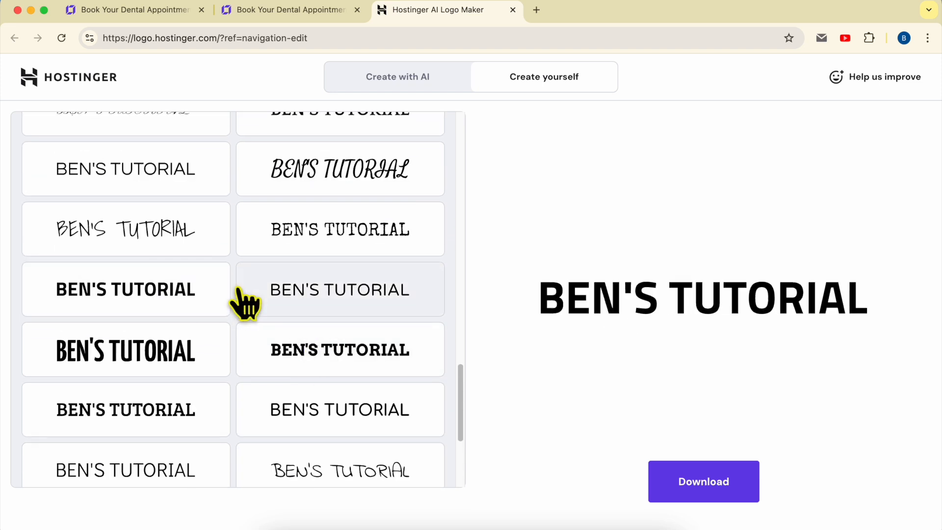
scroll(242, 304, up, 5)
click(360, 319)
scroll(360, 323, up, 5)
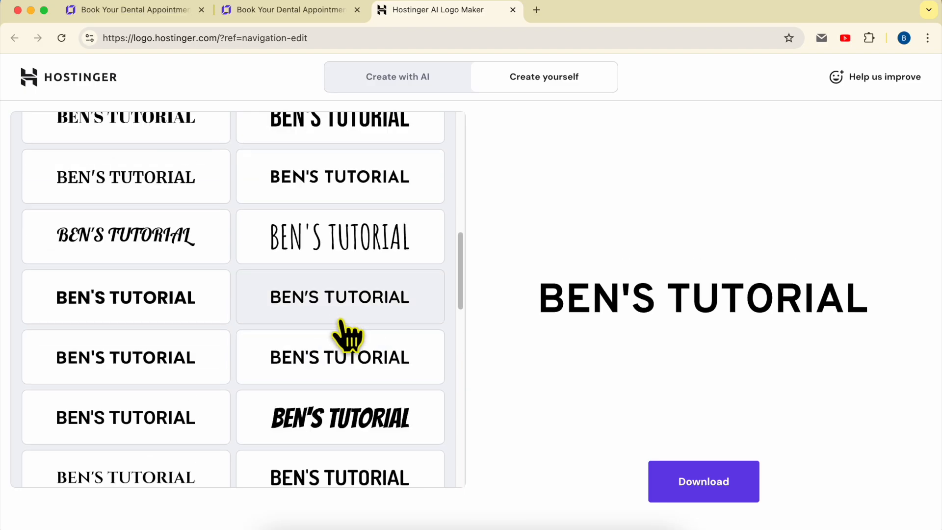
click(341, 466)
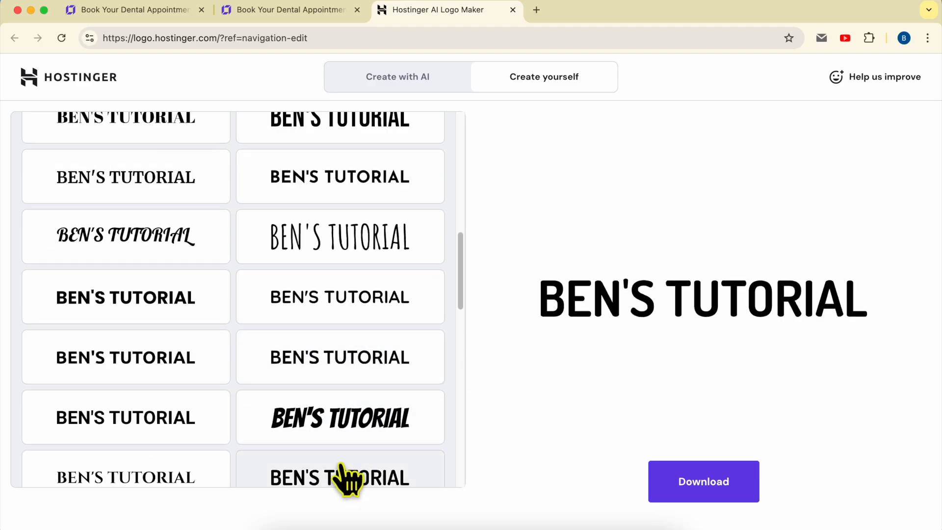
click(361, 345)
scroll(341, 351, up, 3)
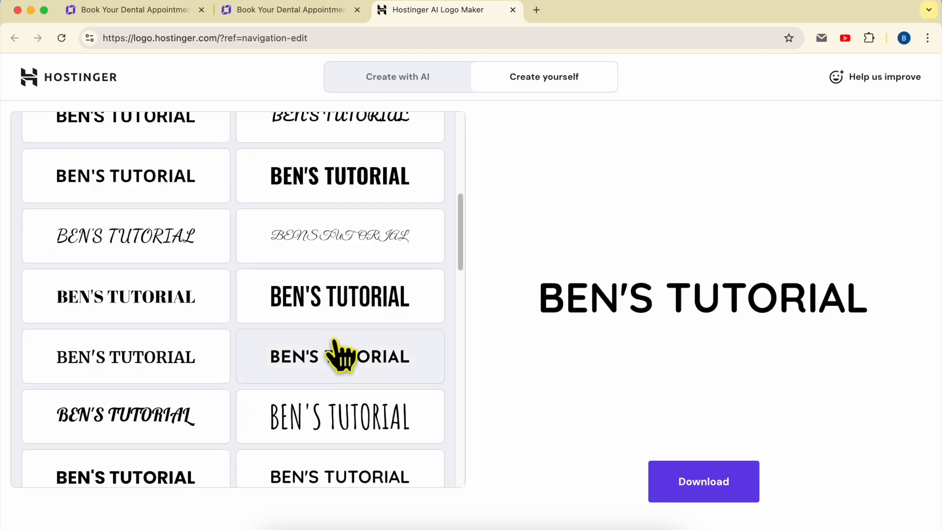
scroll(336, 344, up, 7)
scroll(338, 356, down, 4)
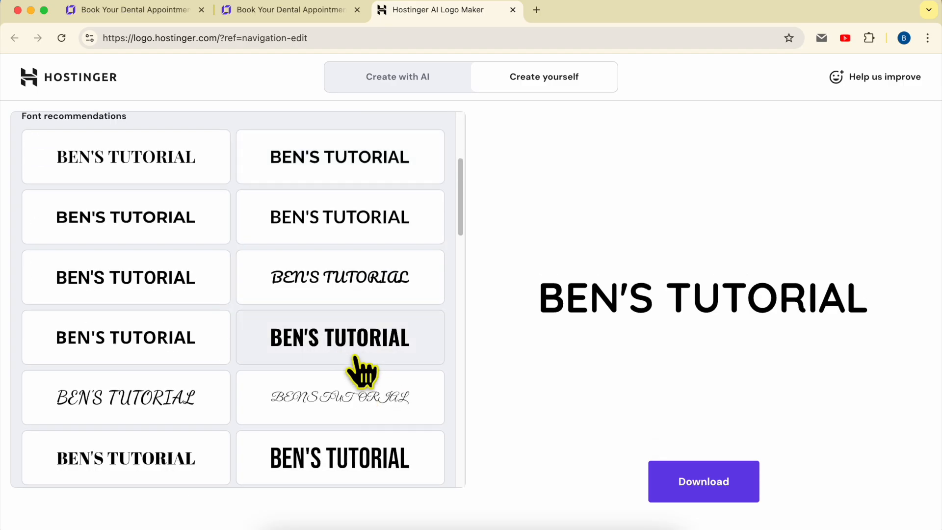
scroll(363, 383, down, 2)
click(373, 429)
scroll(371, 414, down, 5)
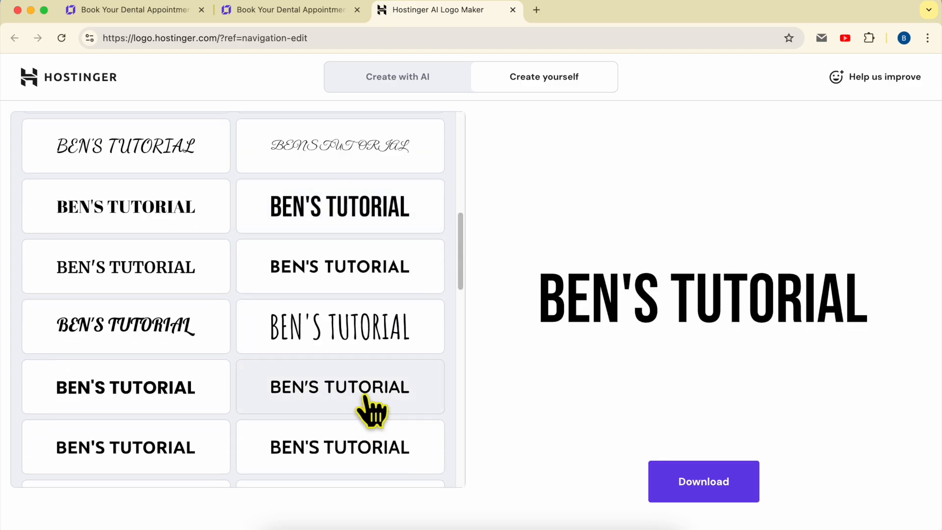
click(380, 407)
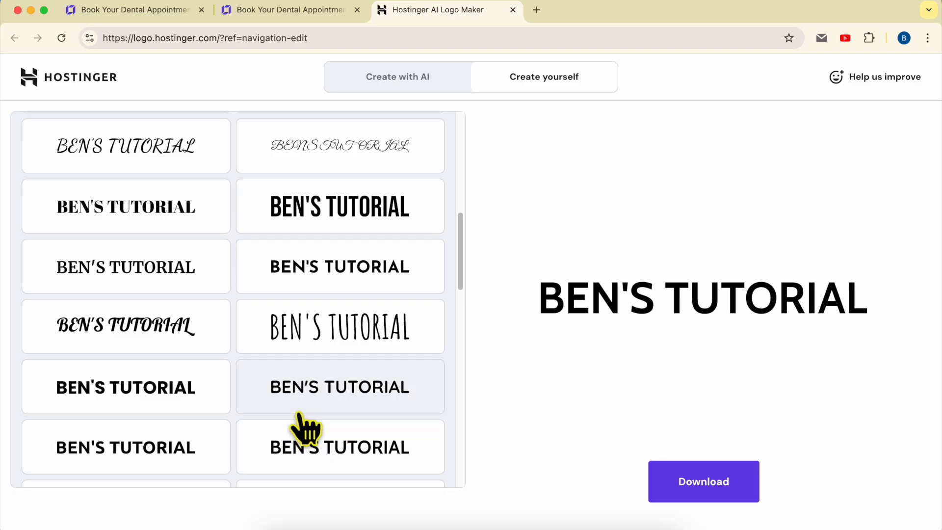
Download the BEN'S TUTORIAL logo and open the extracted logo-files (2) folder from Downloads in Finder
click(717, 481)
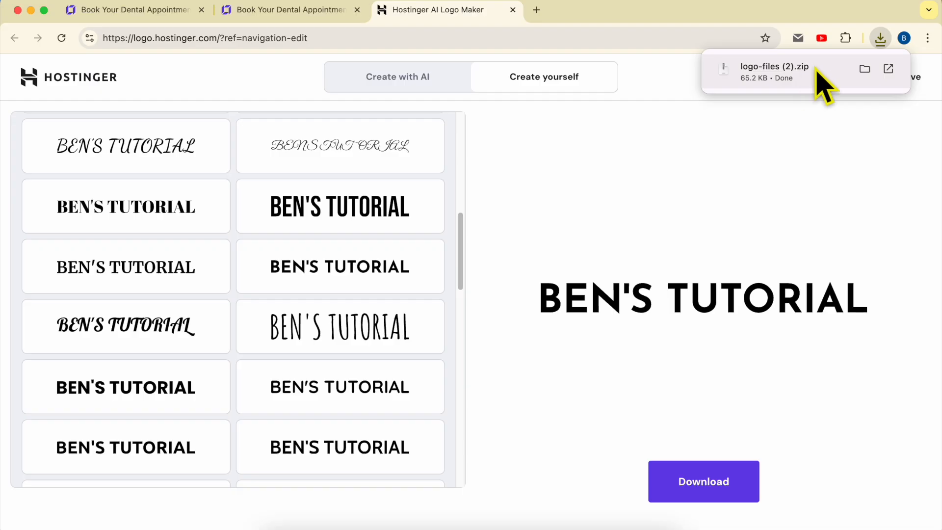
click(865, 68)
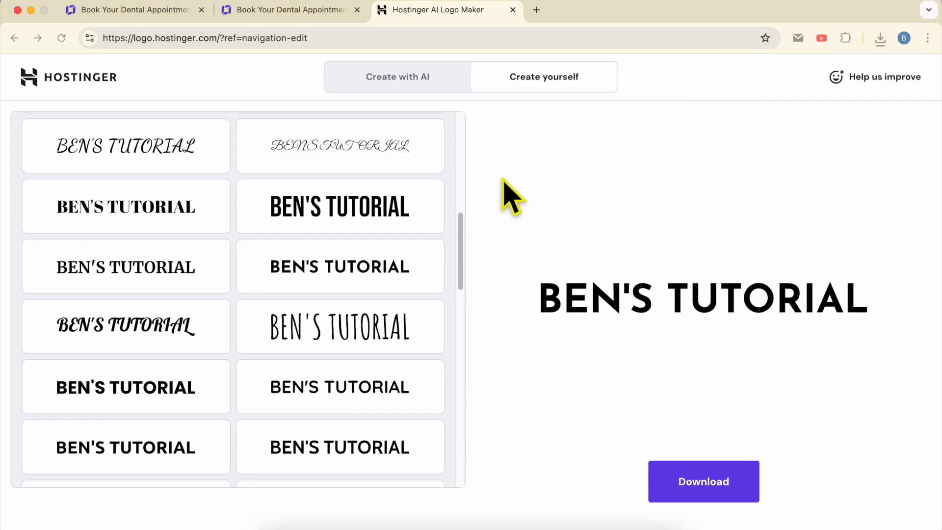
double_click(414, 78)
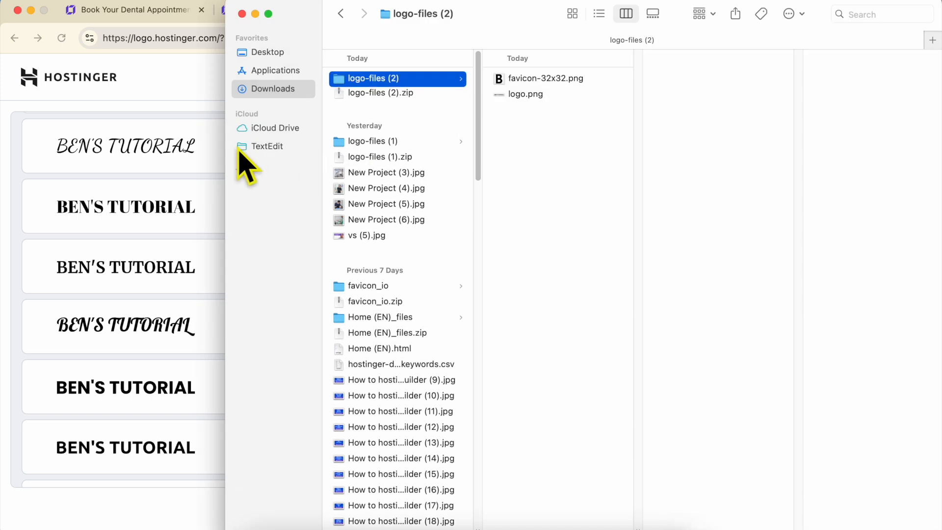
Return to the website editor and upload logo.png from the logo-files (2) folder to the media library as a replacement header logo
click(175, 147)
click(268, 21)
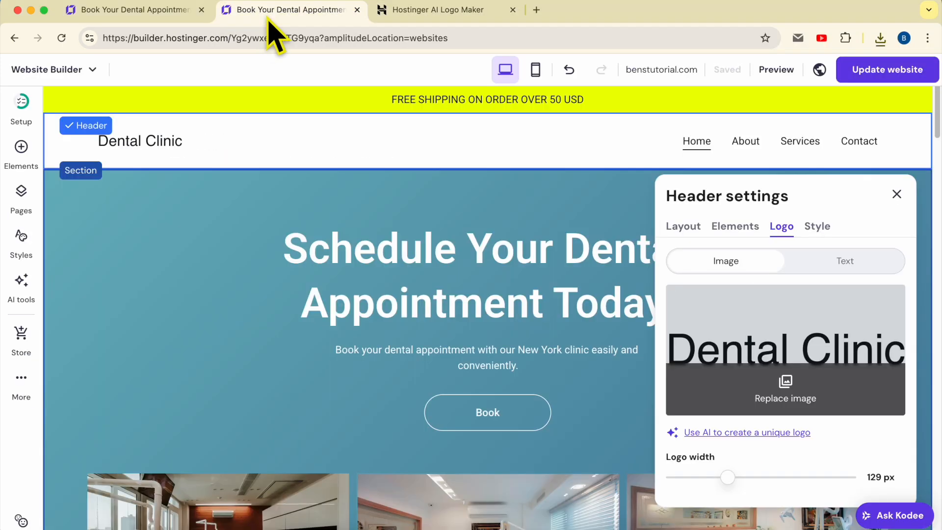
click(516, 211)
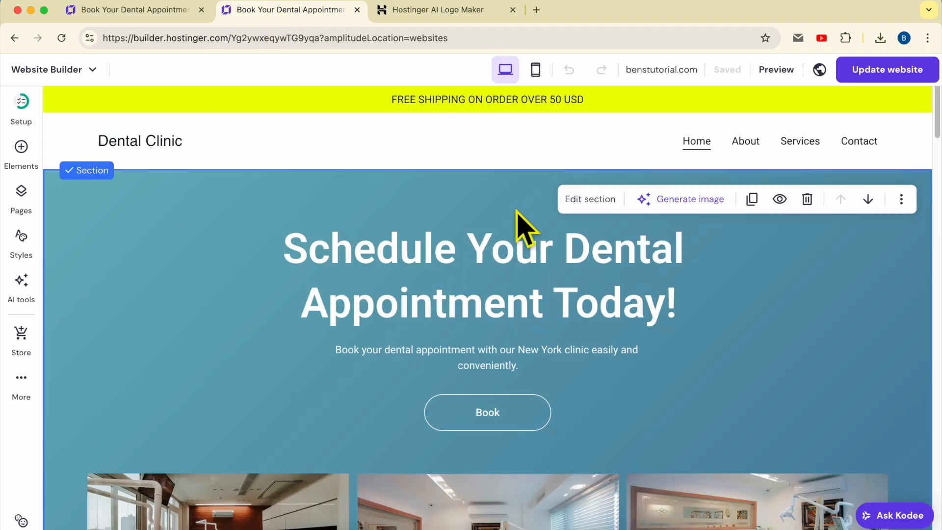
click(161, 144)
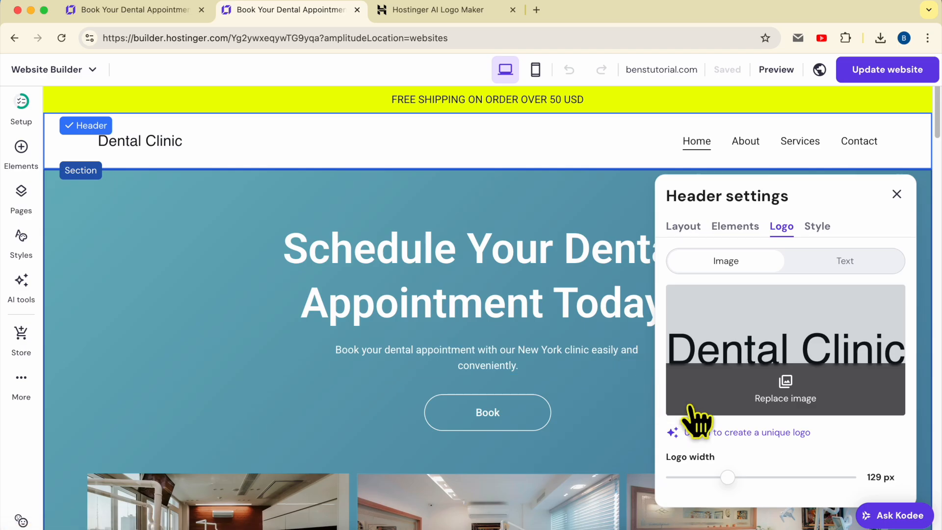
click(813, 403)
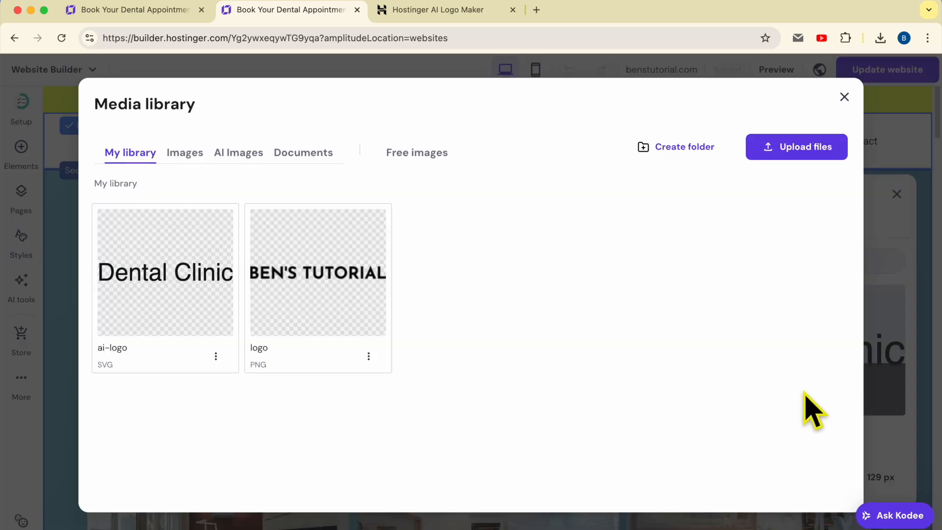
click(798, 148)
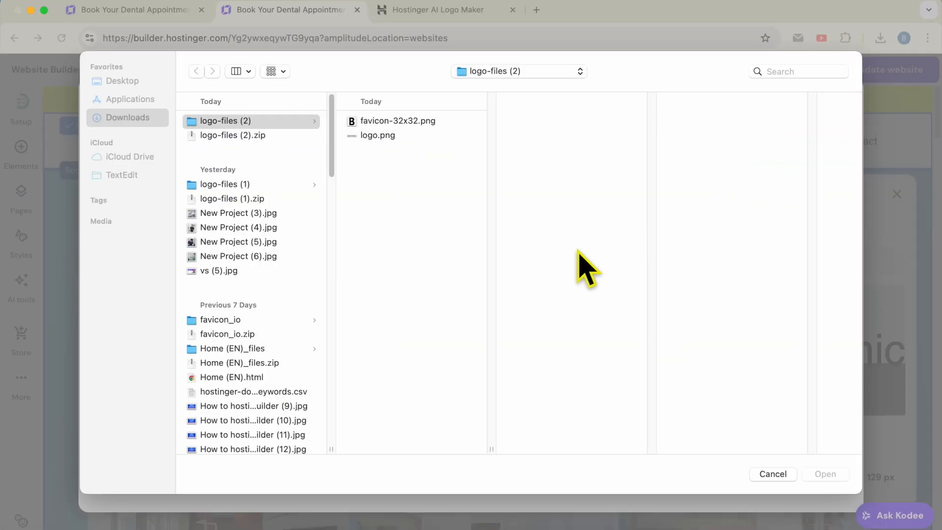
click(375, 138)
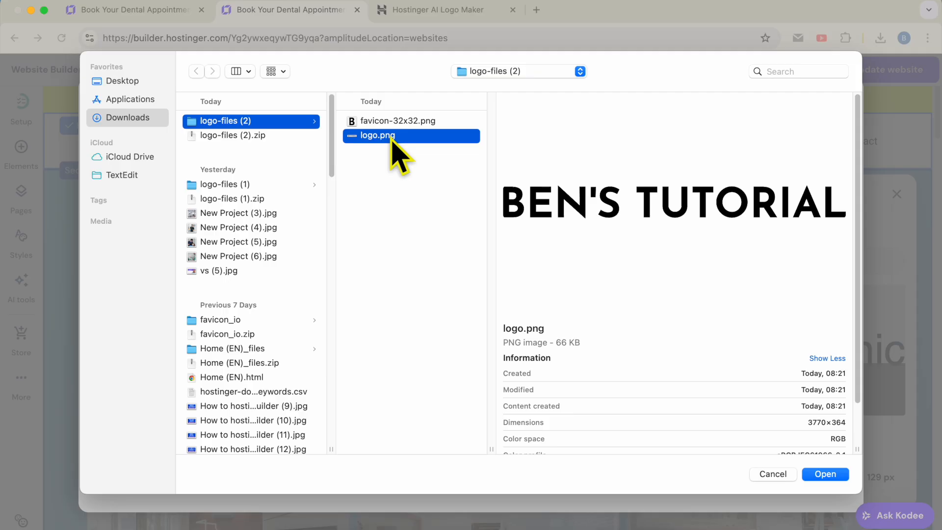
double_click(392, 139)
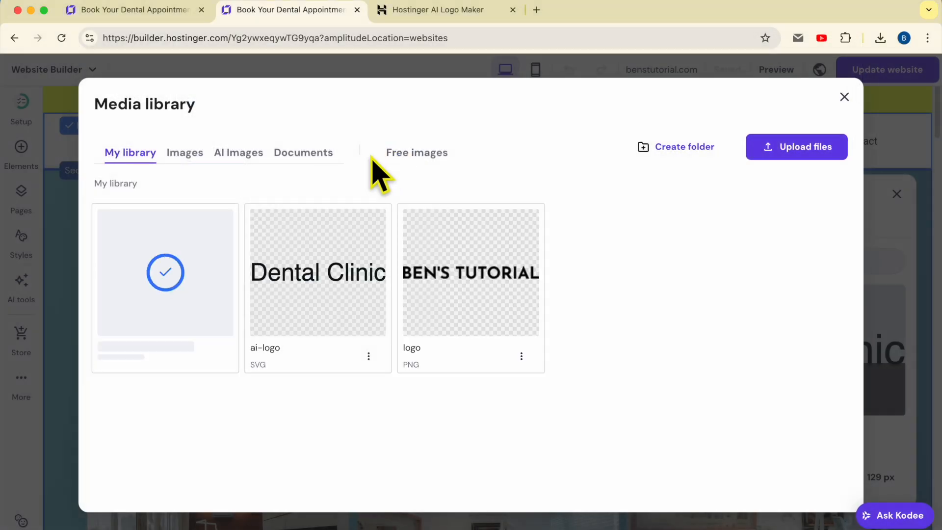
Use the newly uploaded BEN'S TUTORIAL logo in the header and set its logo width to 281 px
mouse_move(184, 275)
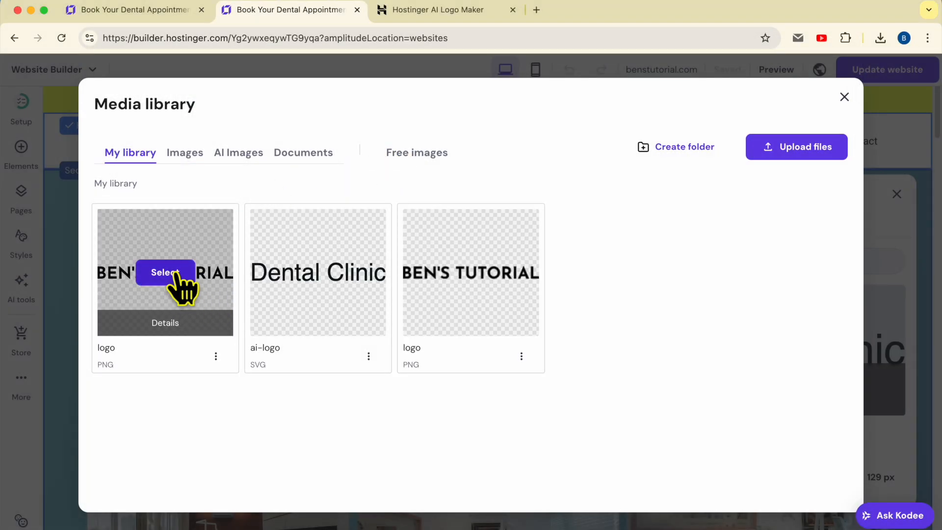
click(165, 272)
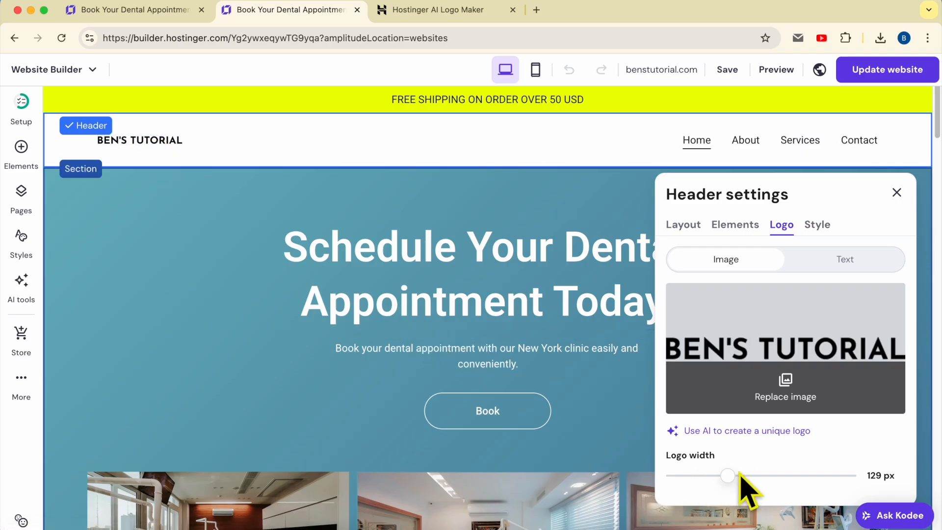
drag(726, 474, 810, 474)
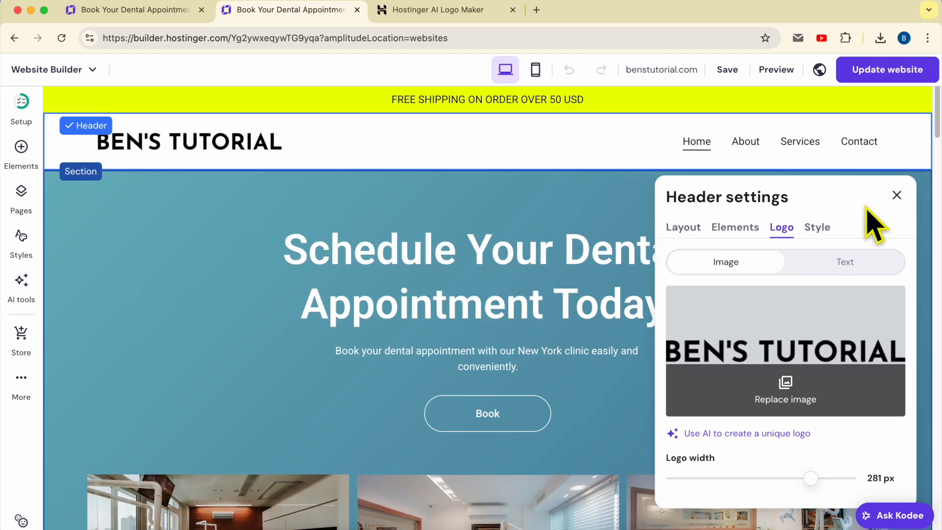
click(896, 195)
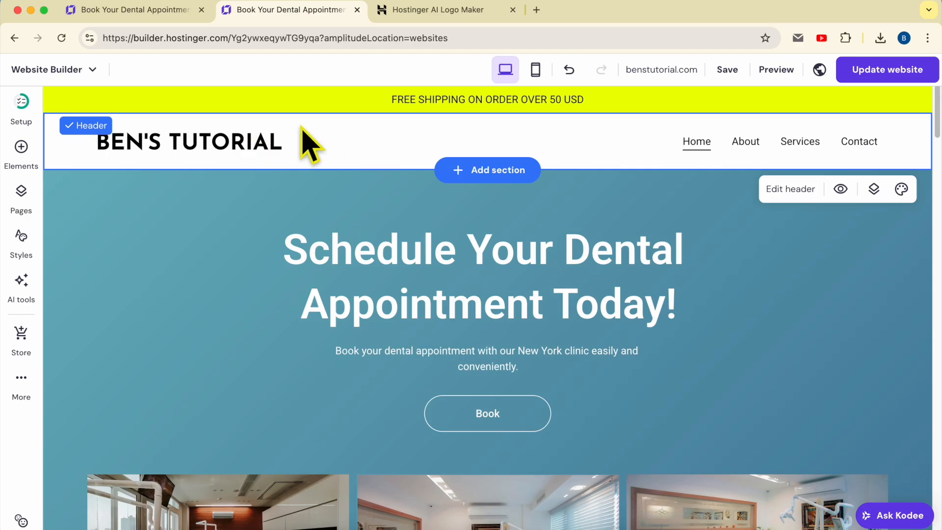
Set the header's element spacing to 38 px, link spacing to 26 px, and top and bottom spacing to 28 px
click(791, 190)
mouse_move(746, 300)
mouse_down()
mouse_move(717, 301)
mouse_move(763, 300)
mouse_up()
mouse_move(744, 346)
mouse_down()
mouse_move(717, 347)
mouse_move(778, 347)
mouse_move(728, 348)
mouse_up()
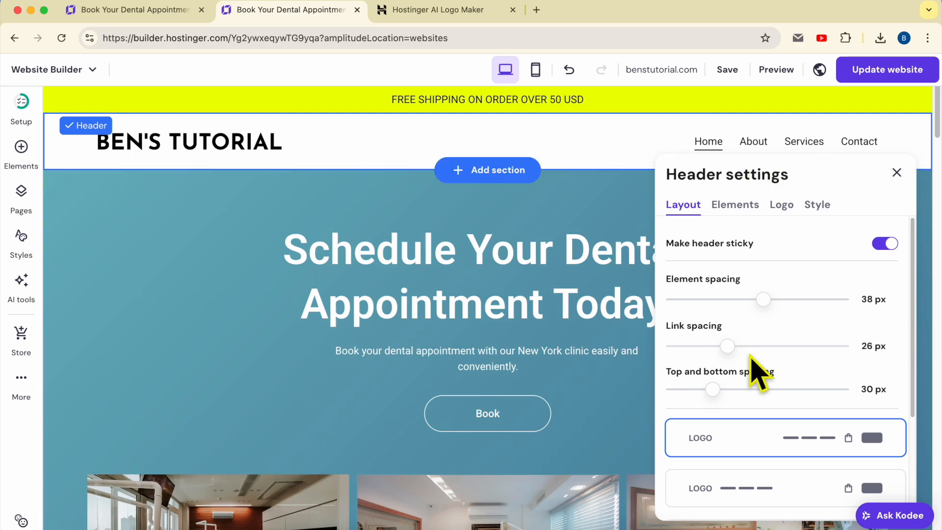
mouse_move(714, 388)
mouse_down()
mouse_move(755, 381)
mouse_move(680, 383)
mouse_move(726, 382)
mouse_move(709, 388)
mouse_up()
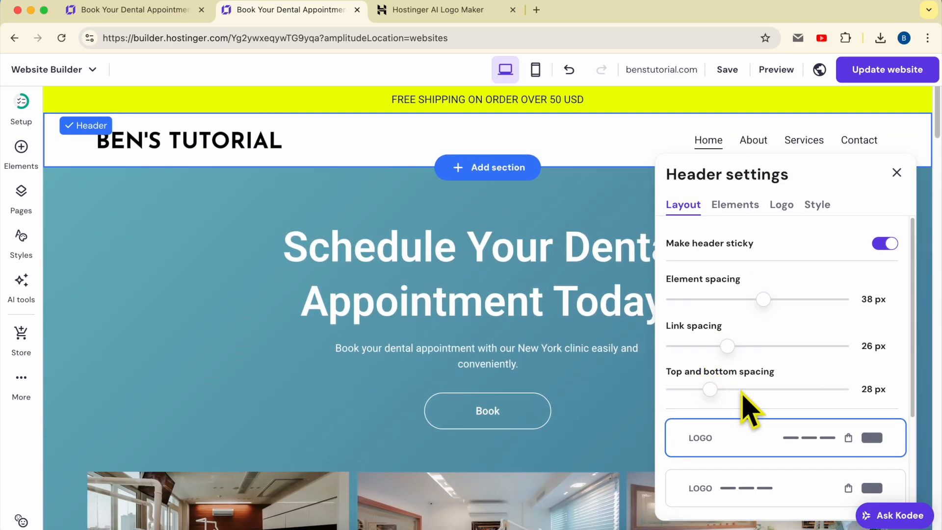
Try the alternative header layouts, including centred links and a centred logo, and return to the first layout
click(770, 488)
scroll(805, 481, down, 3)
click(783, 444)
scroll(805, 479, down, 3)
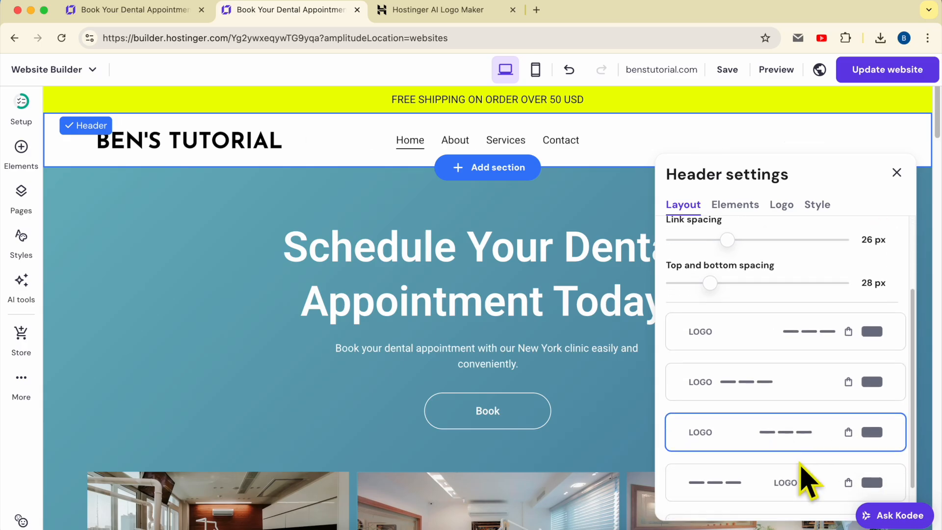
click(794, 452)
click(786, 474)
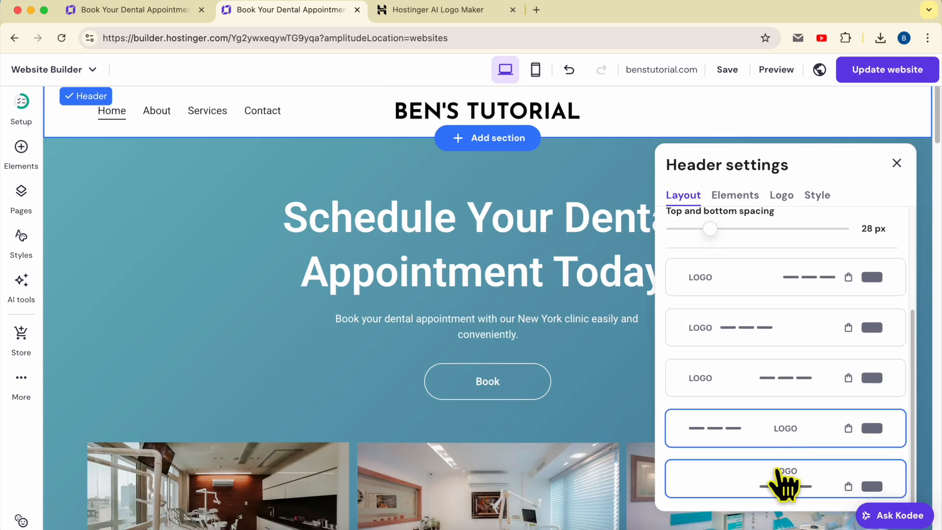
click(785, 438)
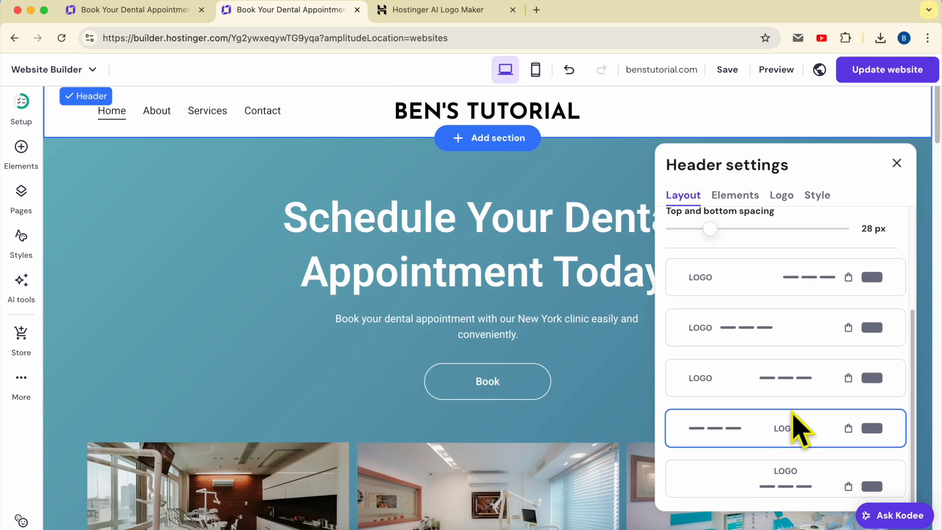
click(798, 385)
click(787, 282)
scroll(873, 248, up, 5)
Toggle the header's logo, social icons and button one after another, restoring each to its original visibility
click(735, 195)
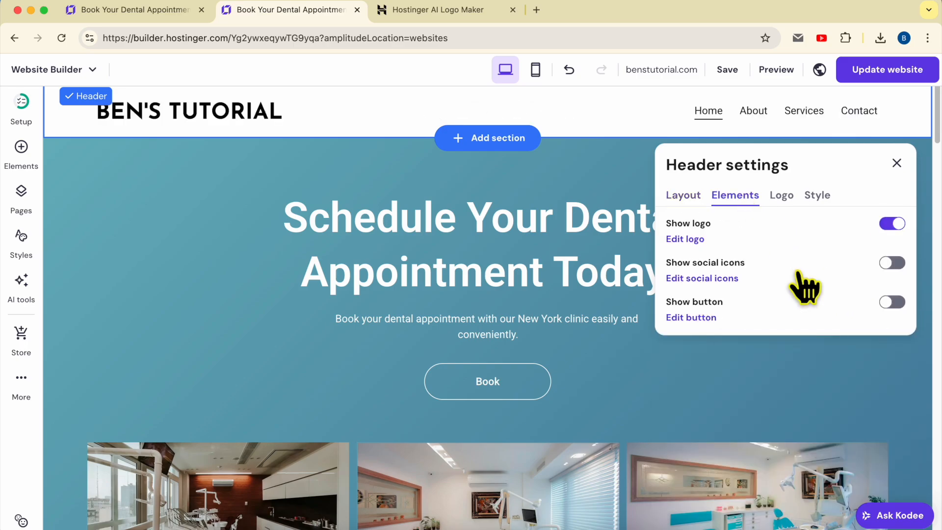
click(891, 224)
click(892, 222)
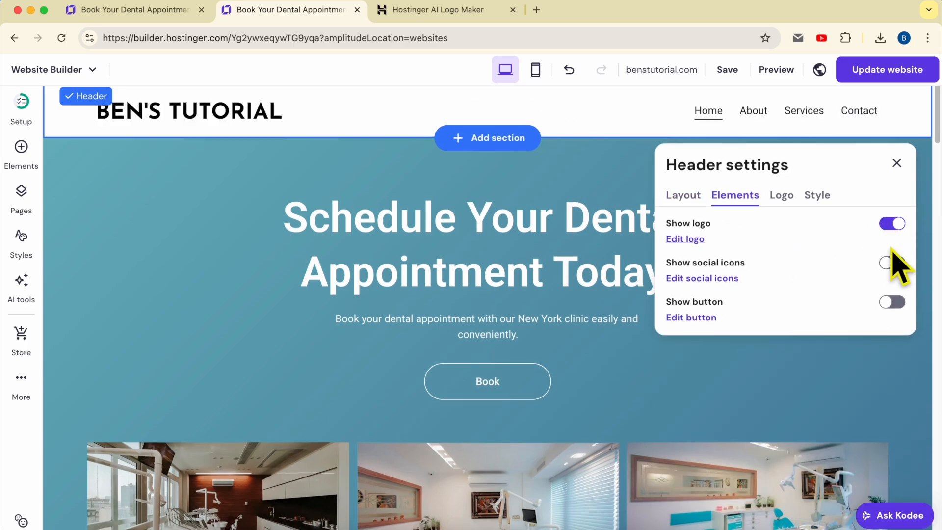
click(894, 265)
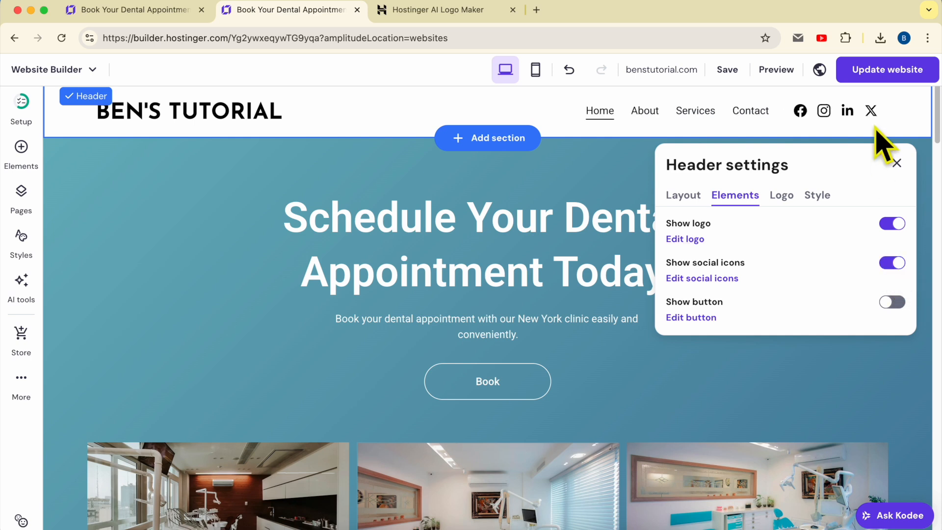
click(892, 263)
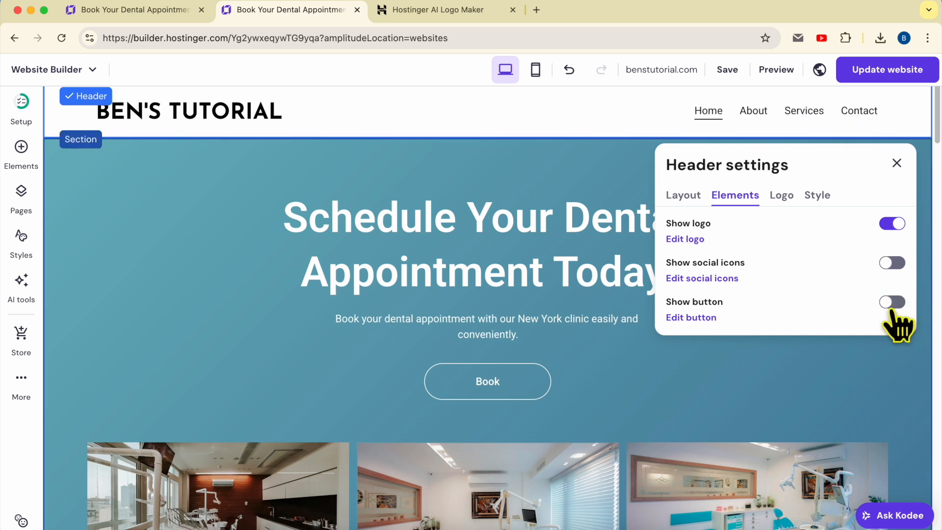
click(892, 304)
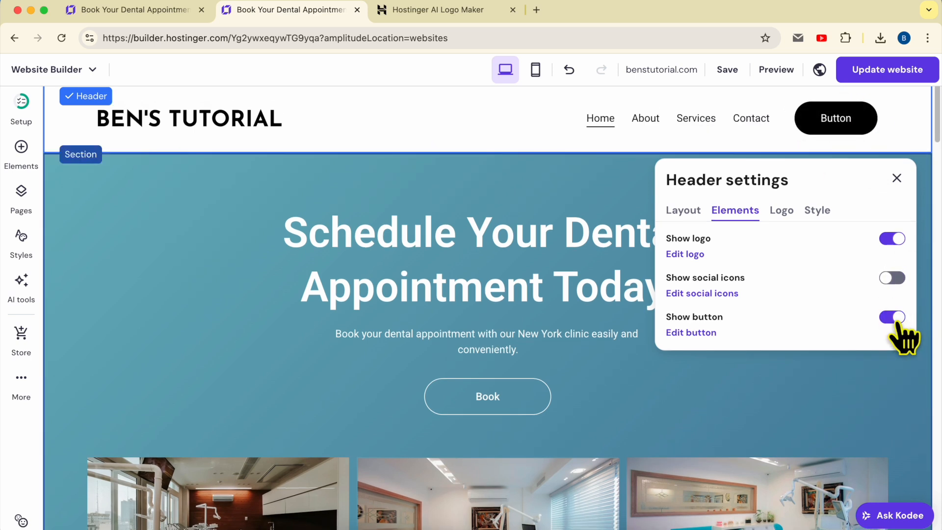
click(897, 317)
Review the header's logo and style settings, try the transparent header option, and turn it off again
click(781, 196)
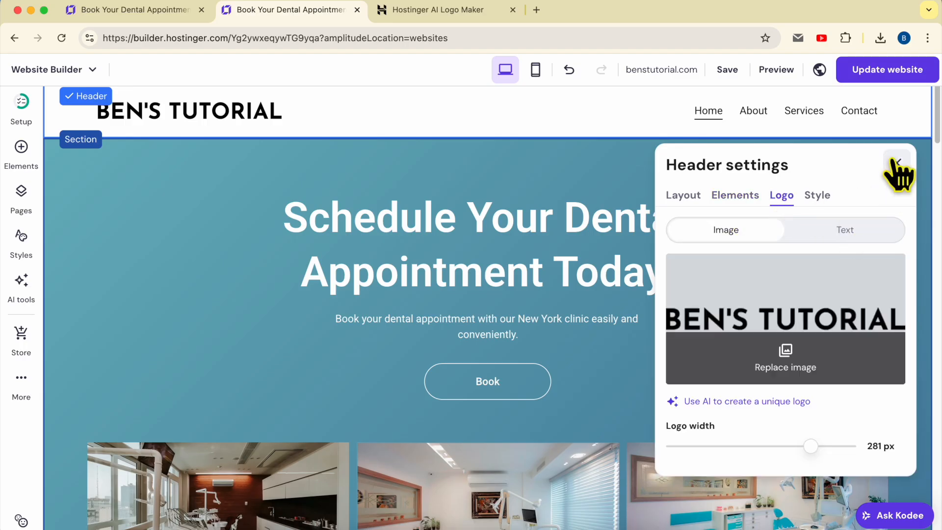
click(817, 195)
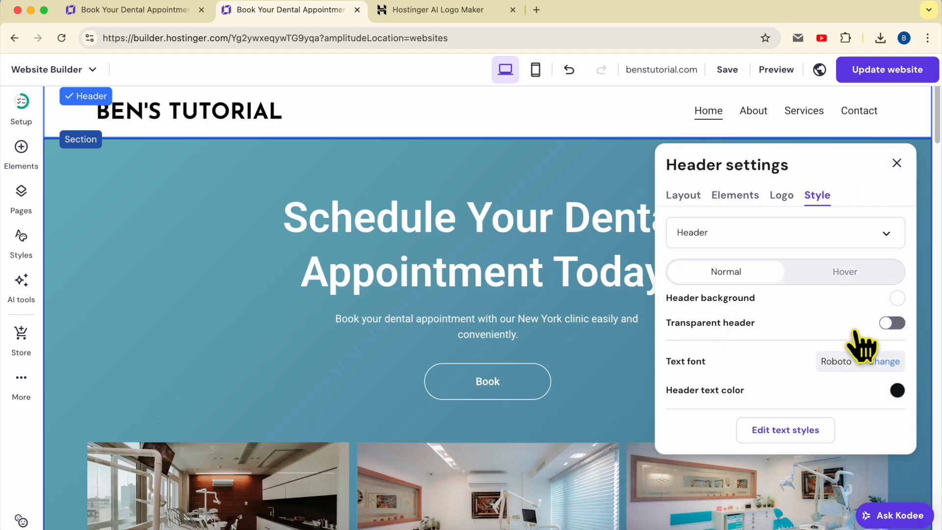
click(893, 323)
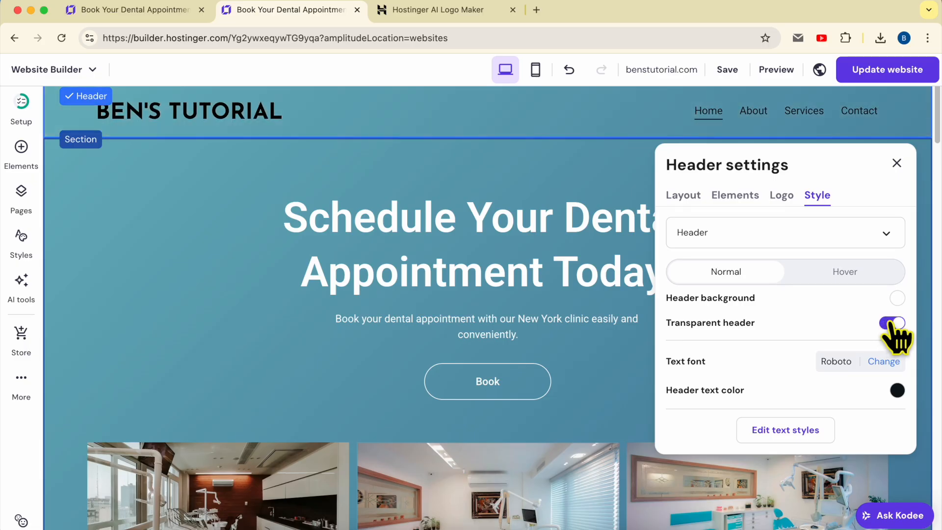
click(893, 323)
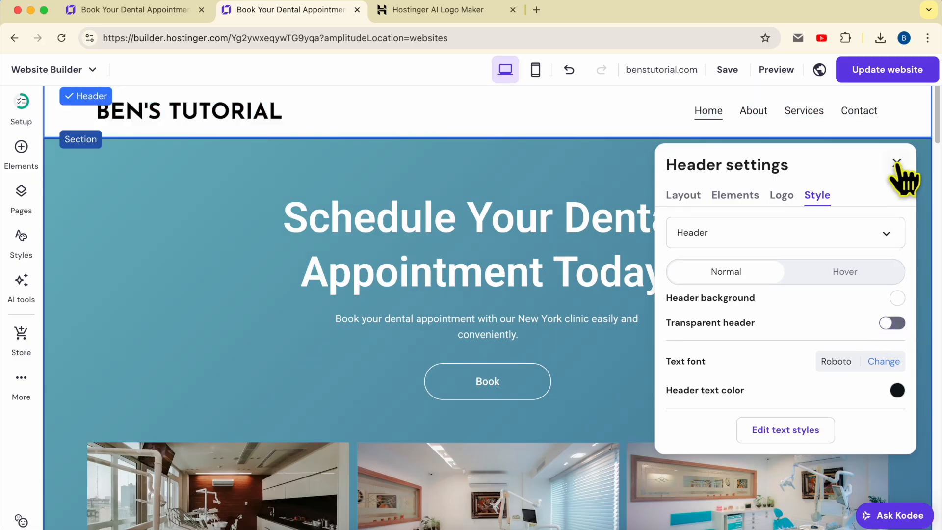
click(897, 163)
Try the pink and blue jellyfish photo on black as the background image of the Schedule Your Dental Appointment Today! section
click(807, 290)
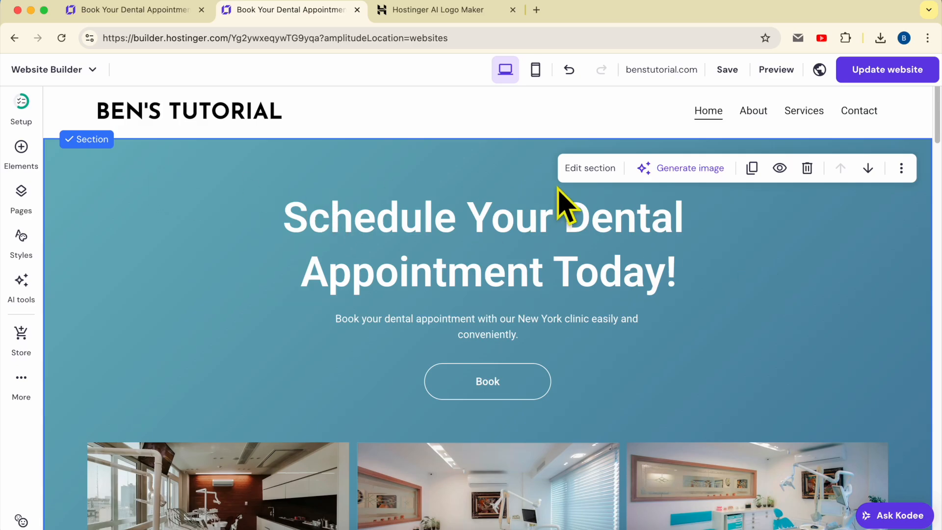
click(586, 171)
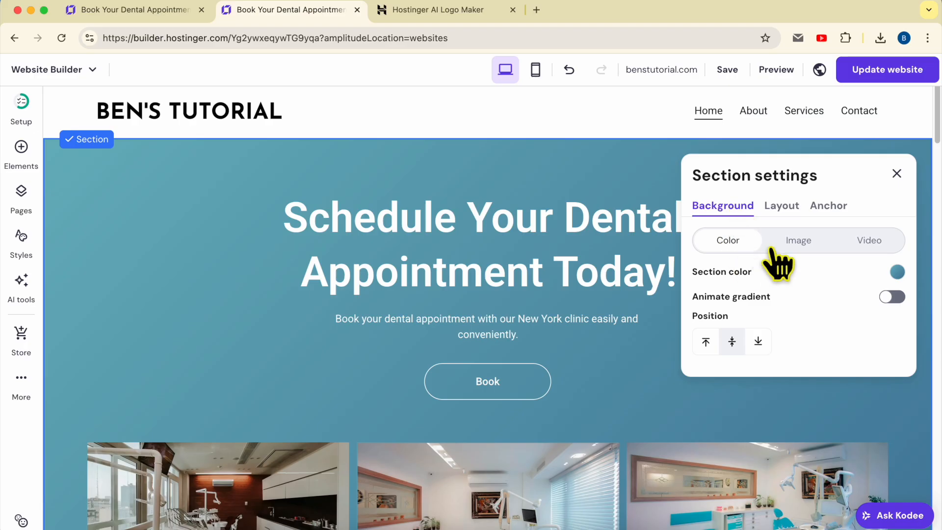
click(803, 241)
click(815, 339)
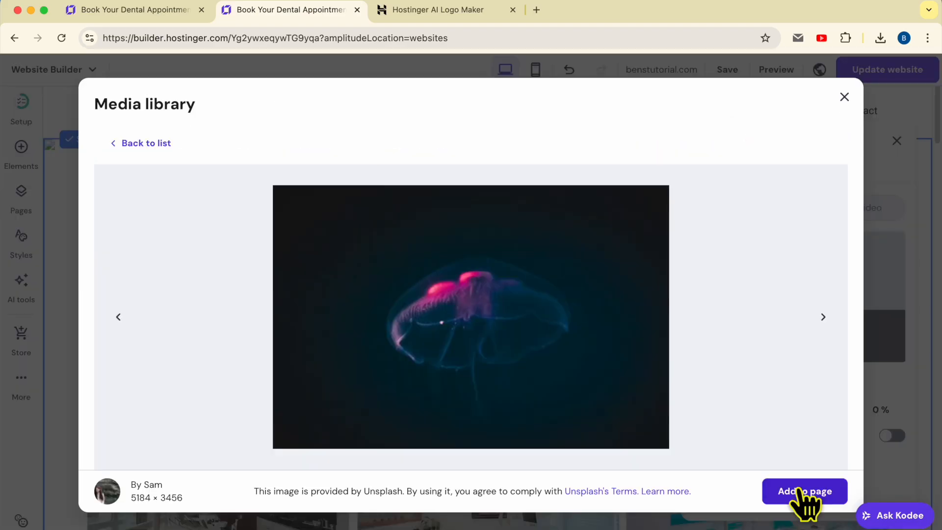
click(805, 491)
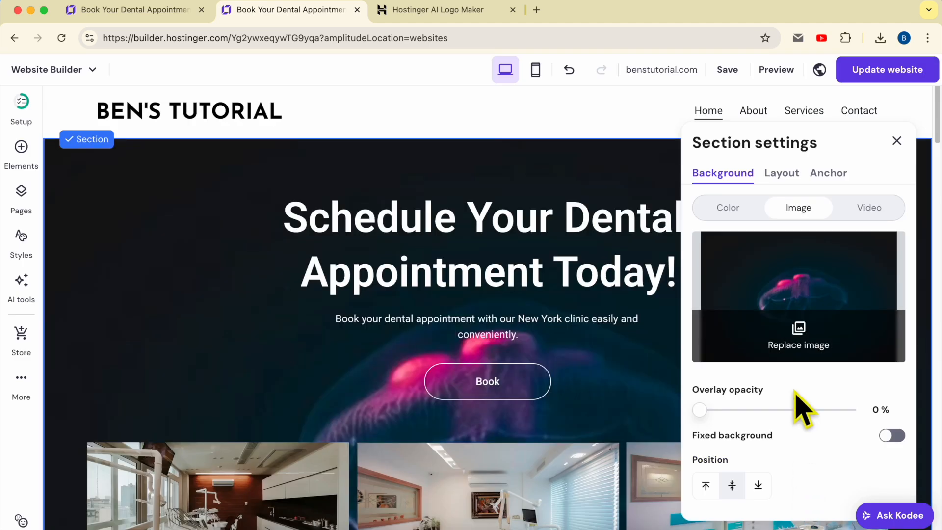
Try the ocean waves video as the hero section's background with 22% overlay opacity, and check the replacement videos in the video library
click(877, 211)
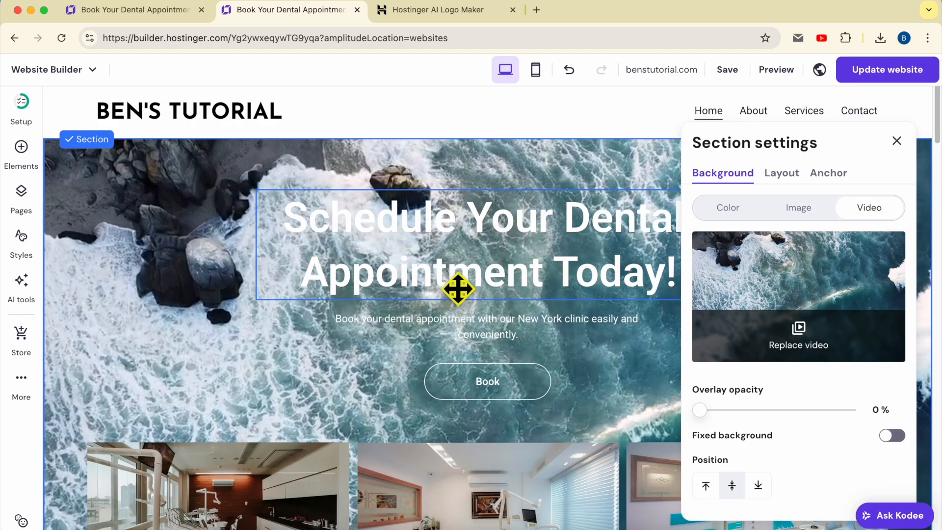
drag(700, 406, 731, 404)
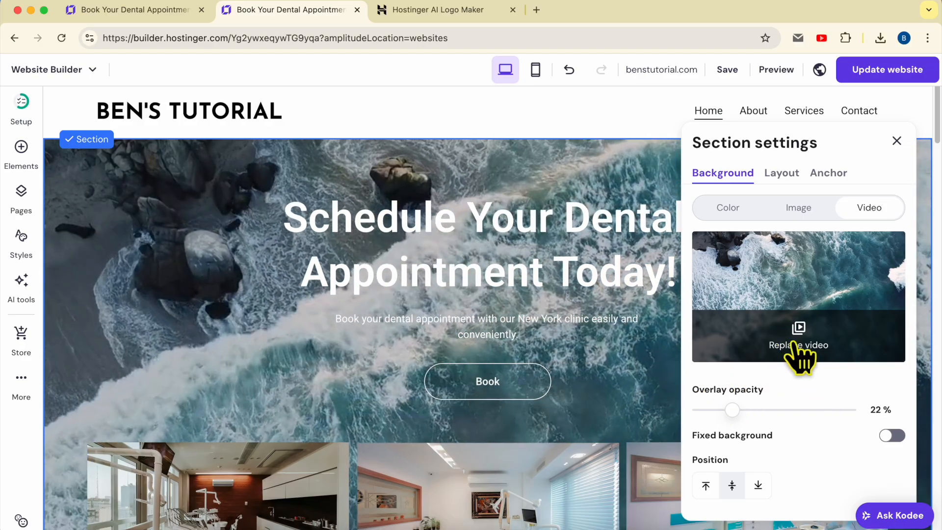
click(809, 354)
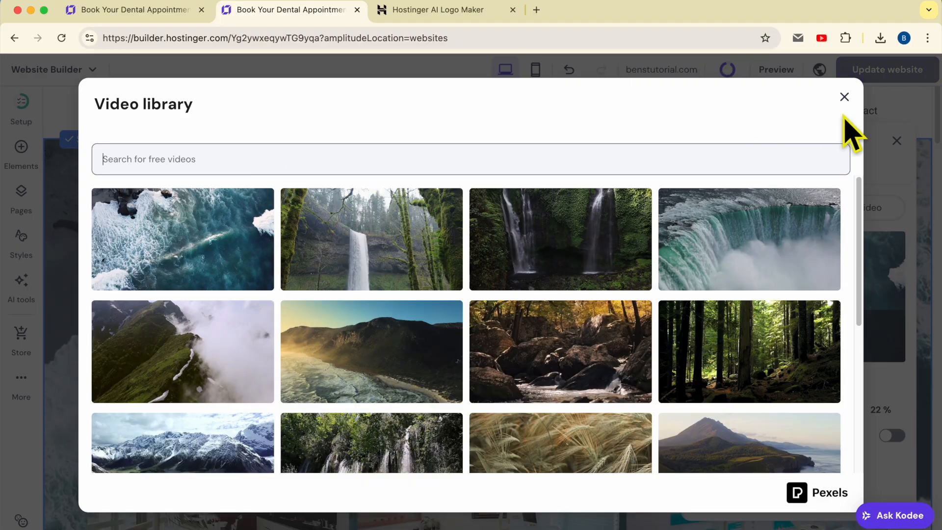
click(844, 98)
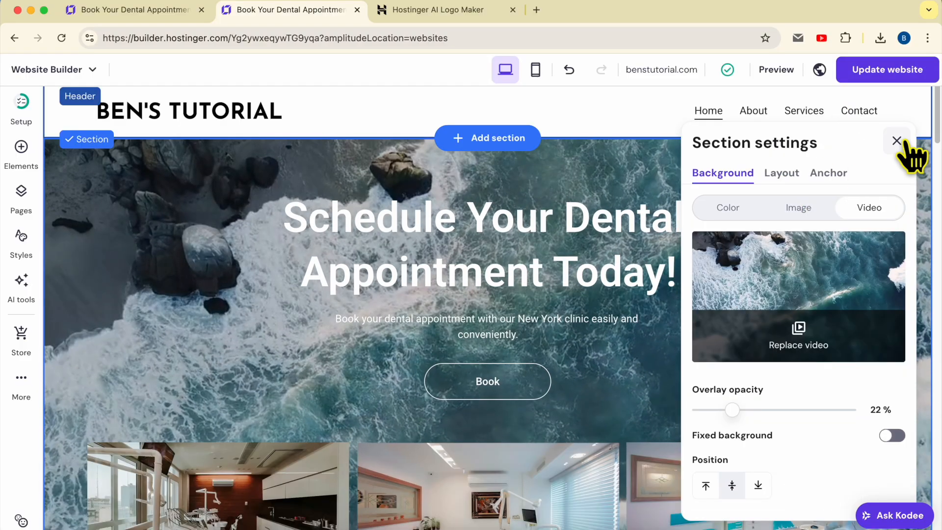
click(896, 141)
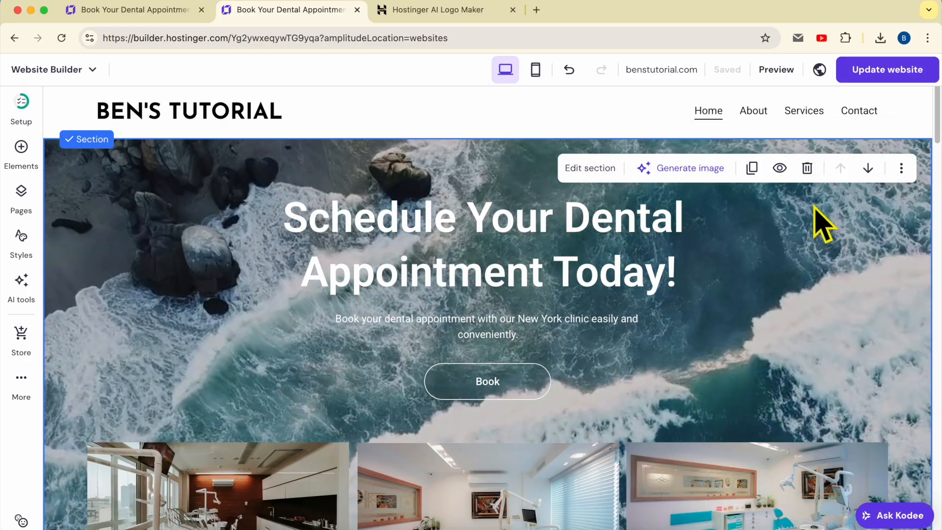
Delete the Schedule Your Dental Appointment Today! hero section from the home page
click(807, 169)
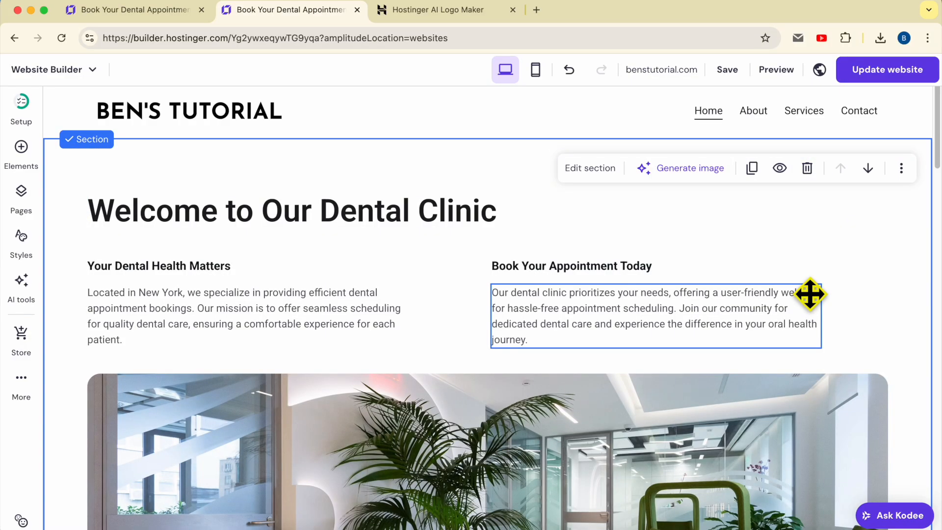
Undo the deletion of the Schedule Your Dental Appointment Today! hero section
click(568, 71)
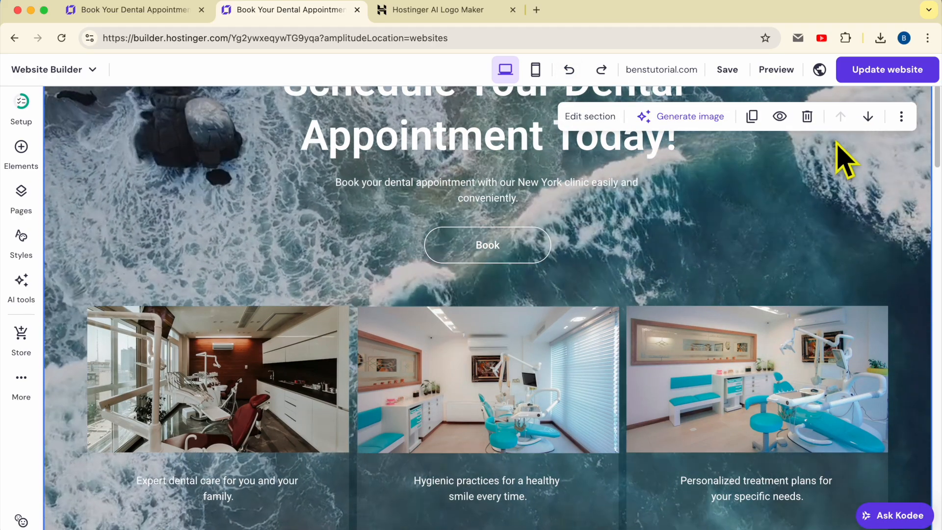
Try moving the hero section below the Welcome to Our Dental Clinic section, and return it to the top of the page
click(870, 118)
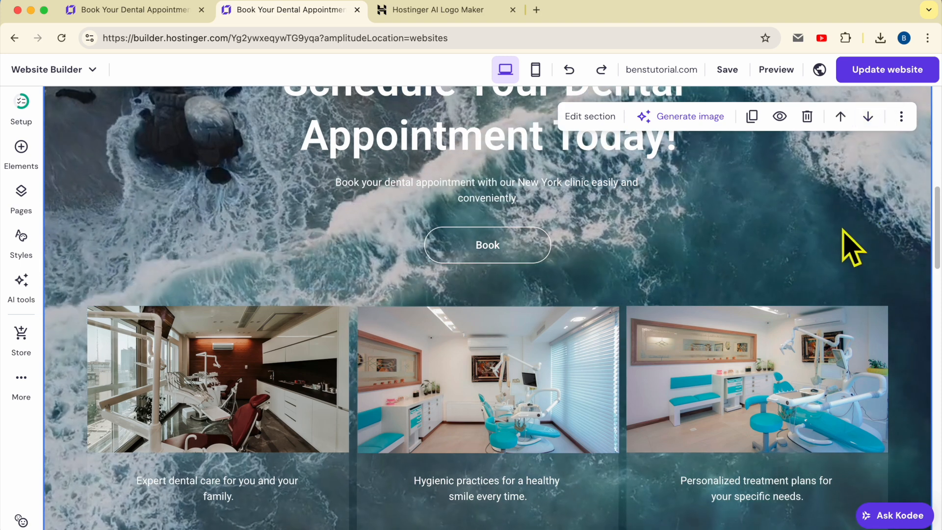
scroll(842, 230, up, 10)
scroll(843, 260, up, 3)
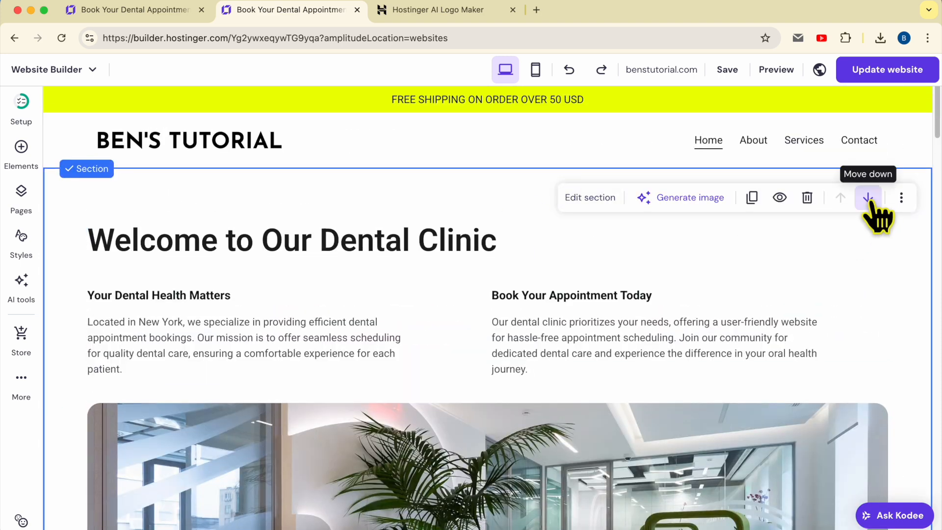
scroll(663, 325, down, 10)
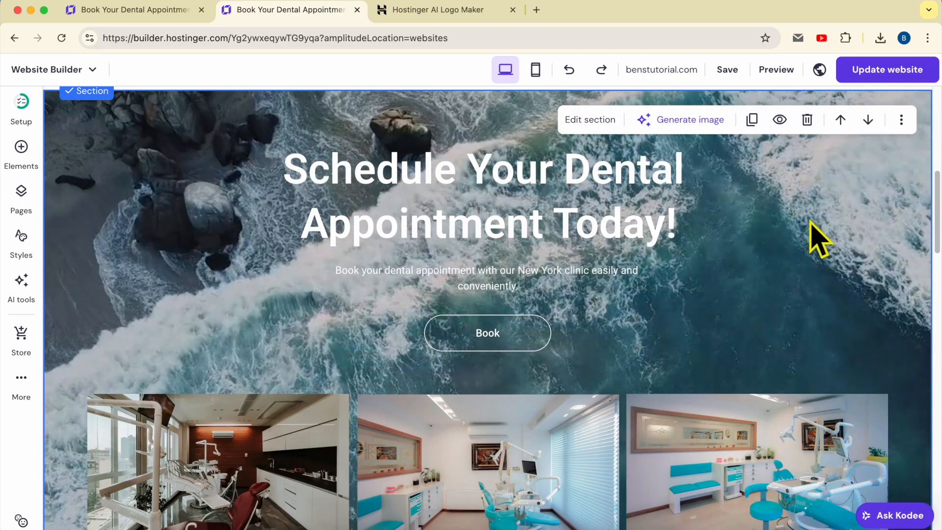
scroll(829, 267, up, 4)
scroll(809, 324, up, 8)
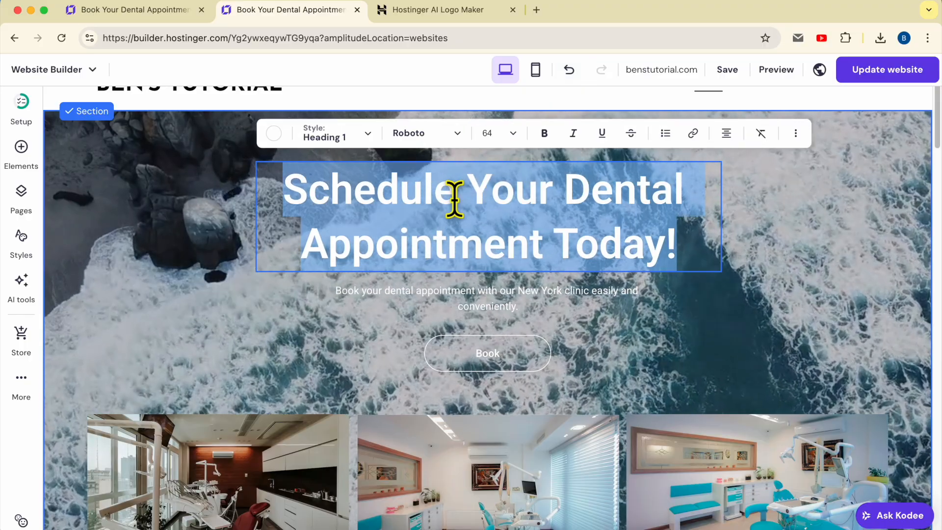
Try the Heading 6 and Heading 4 styles on the hero title, and undo the style change
click(348, 293)
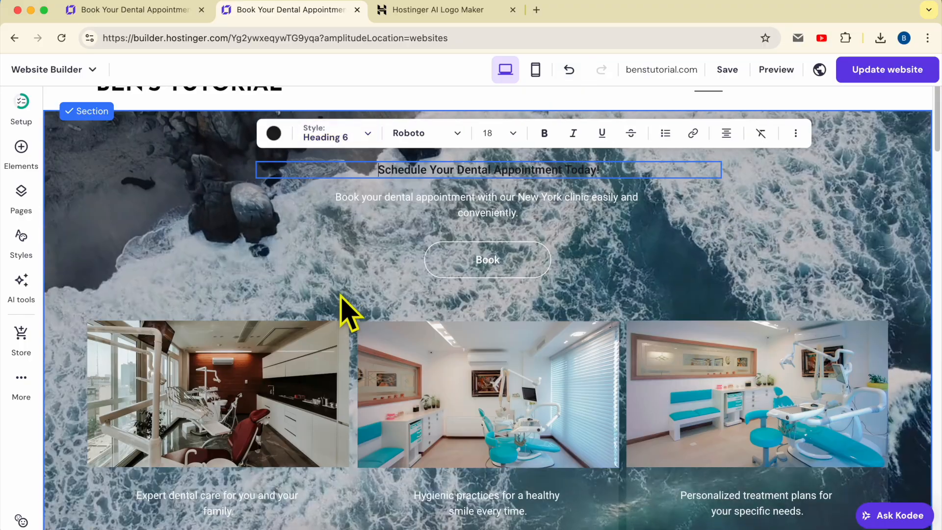
click(353, 246)
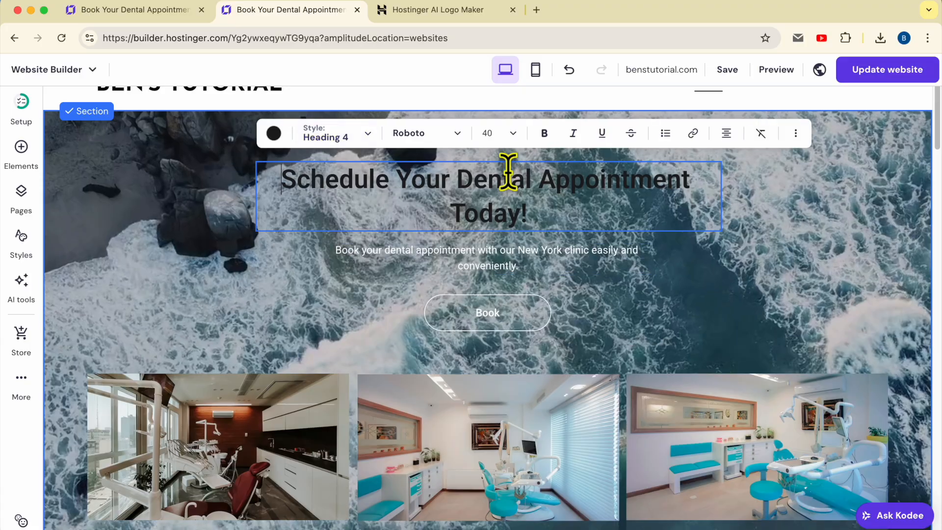
click(569, 70)
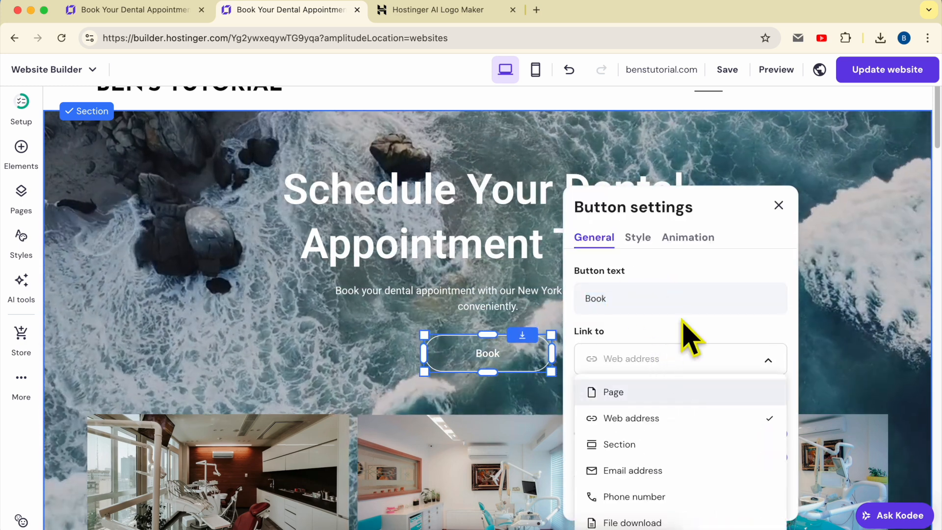
Check the link type options in the Book button's settings
scroll(557, 389, down, 2)
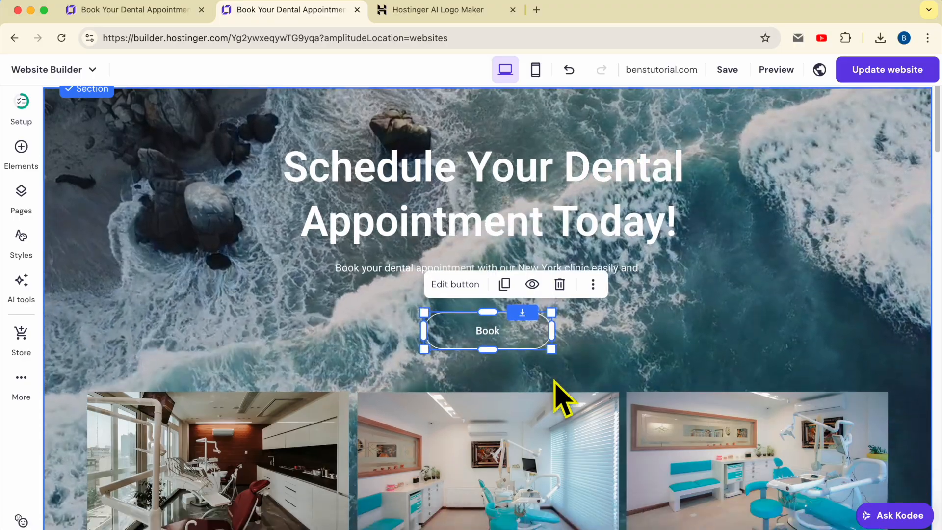
scroll(543, 381, up, 5)
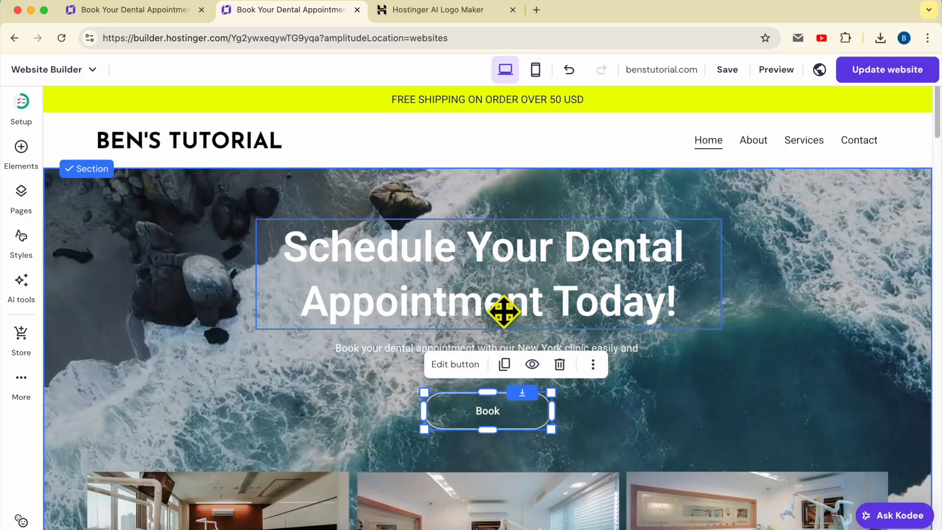
Add a blank section directly below the hero section
scroll(505, 312, down, 10)
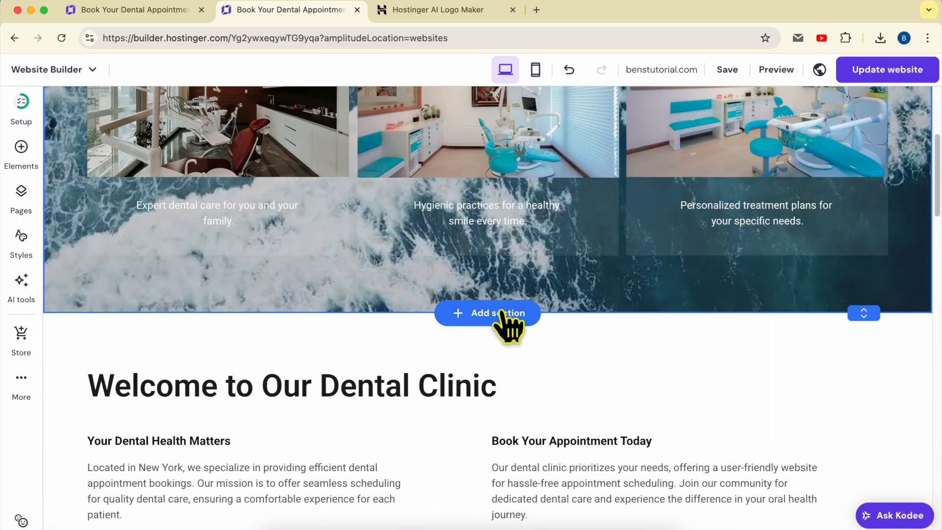
click(501, 314)
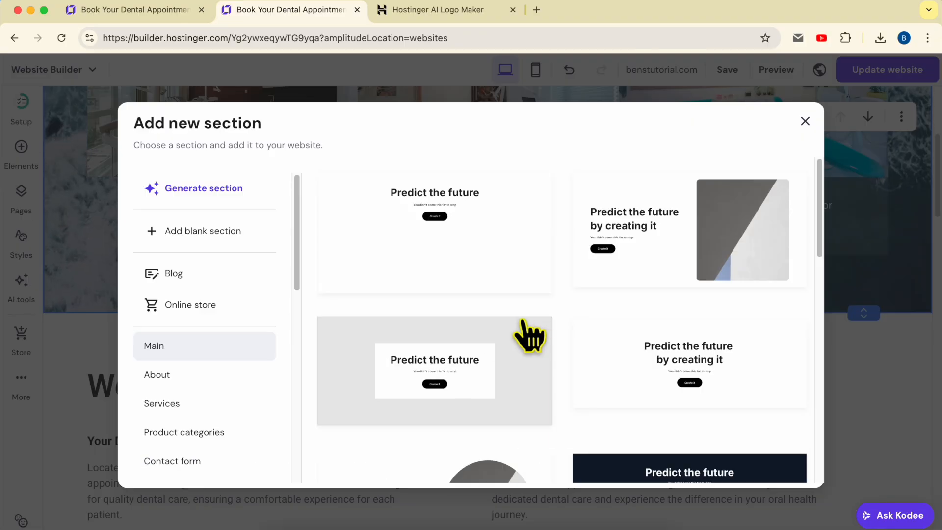
click(238, 190)
click(647, 176)
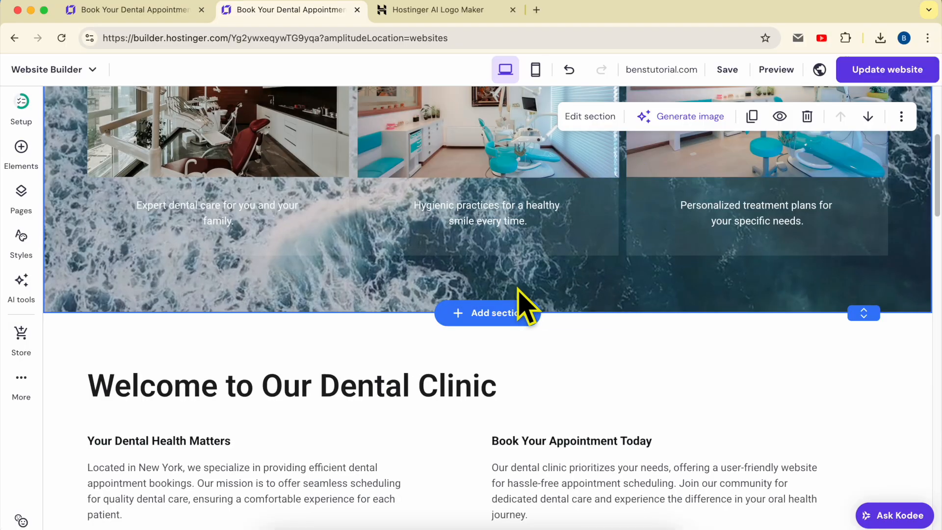
click(510, 316)
click(240, 228)
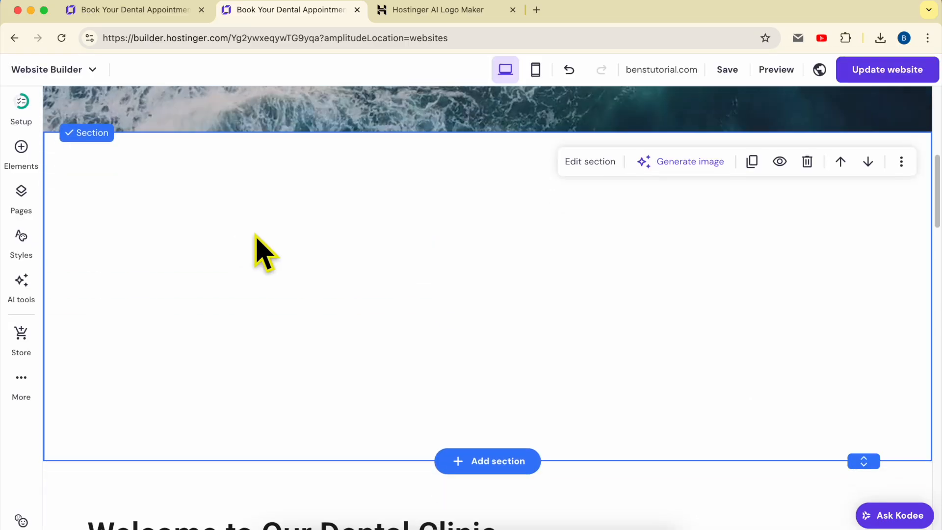
Review the available elements, and browse the About, Product categories, Subscription form and Map section templates
click(21, 158)
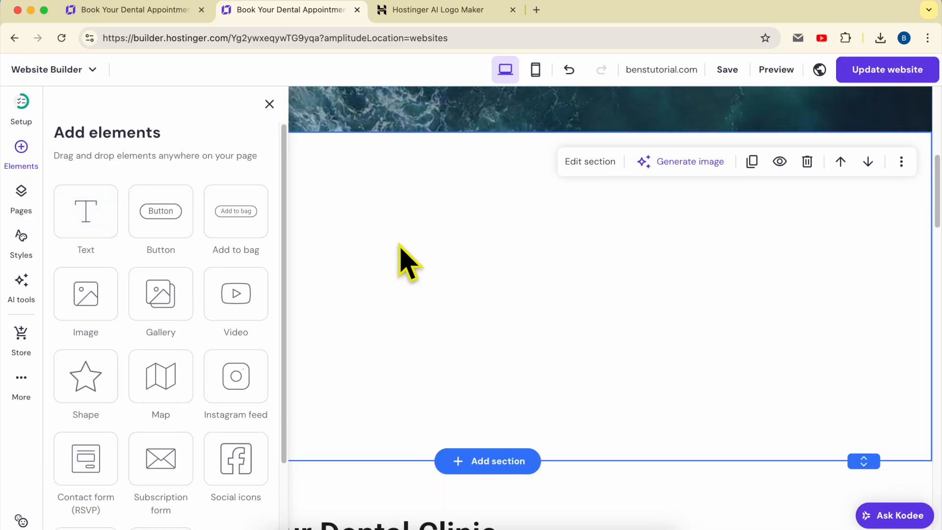
click(399, 263)
click(507, 466)
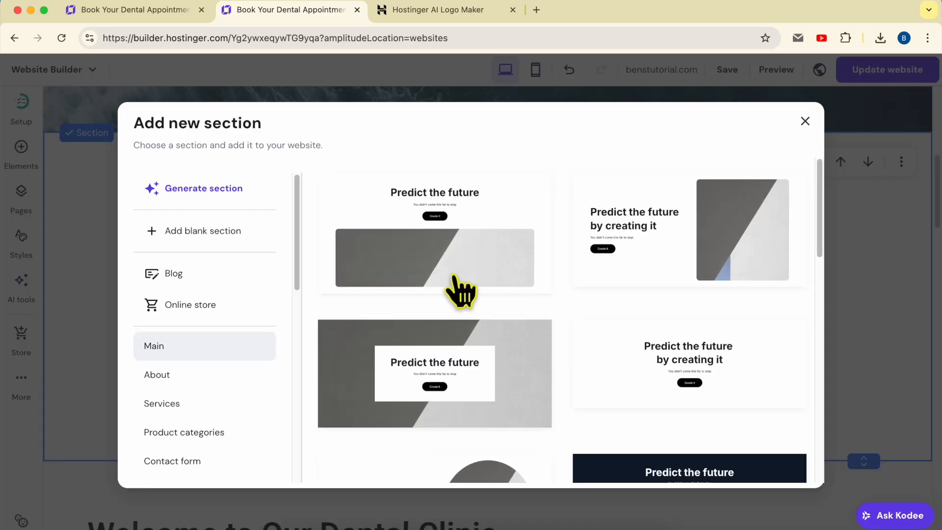
click(203, 379)
scroll(238, 380, down, 3)
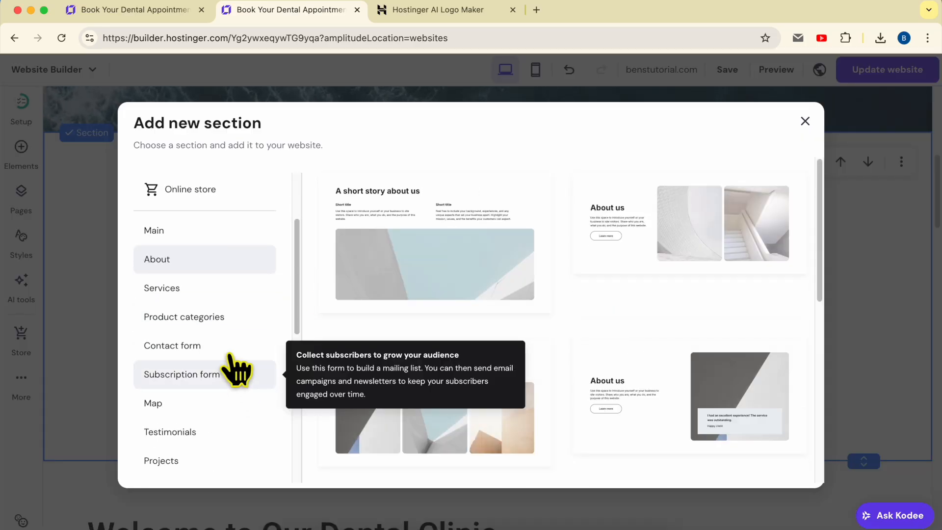
click(218, 319)
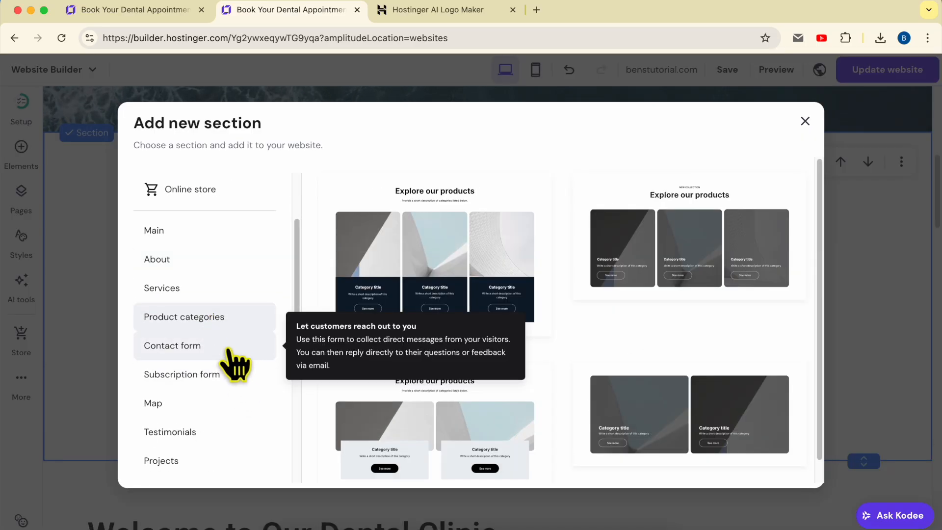
click(234, 374)
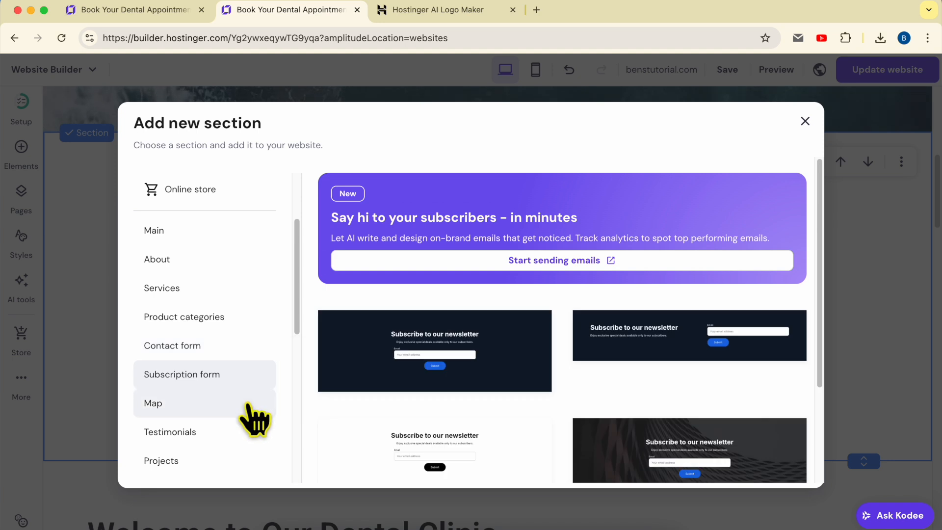
click(224, 409)
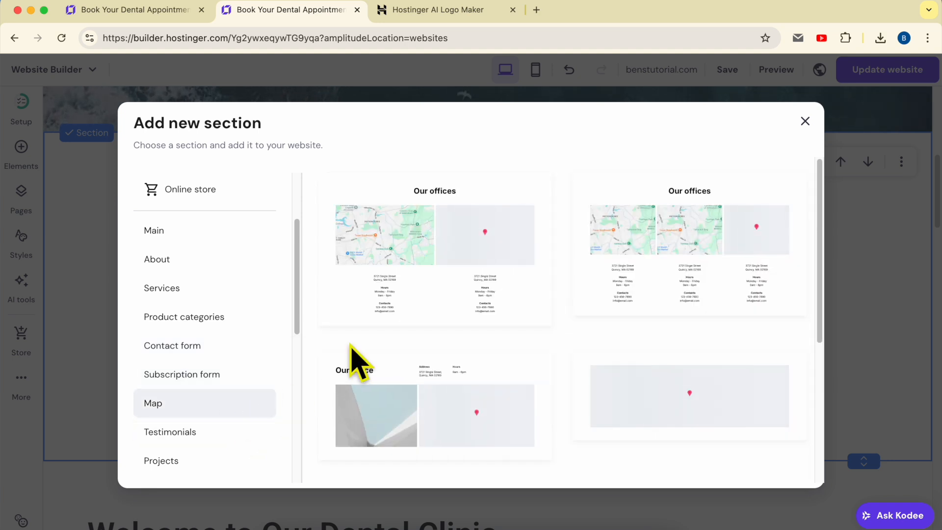
click(805, 124)
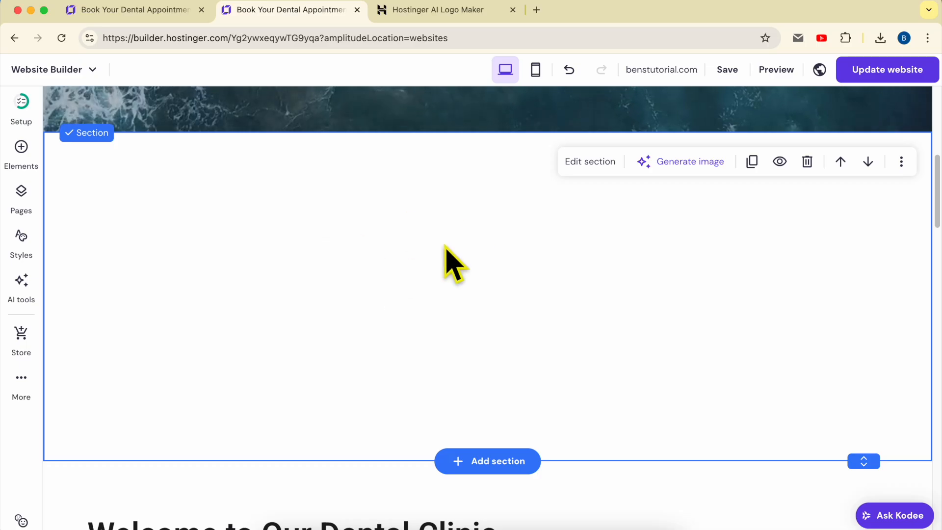
Add a button, a video and a text element to the blank section
click(23, 156)
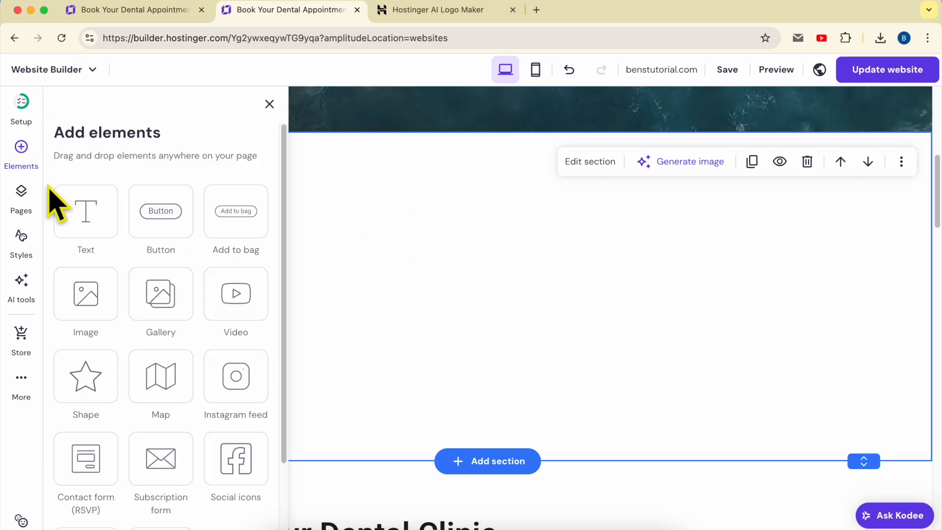
drag(157, 223, 452, 370)
drag(231, 301, 523, 363)
drag(93, 217, 481, 473)
scroll(417, 382, down, 3)
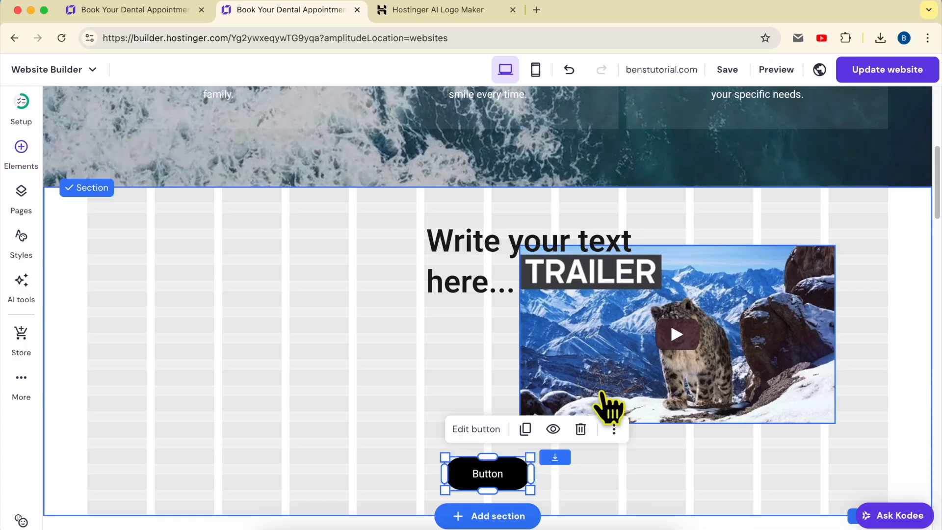
Arrange the new section's elements in a central stack, with the text above the video and the video above the button
drag(616, 368, 393, 381)
click(507, 246)
drag(507, 246, 448, 215)
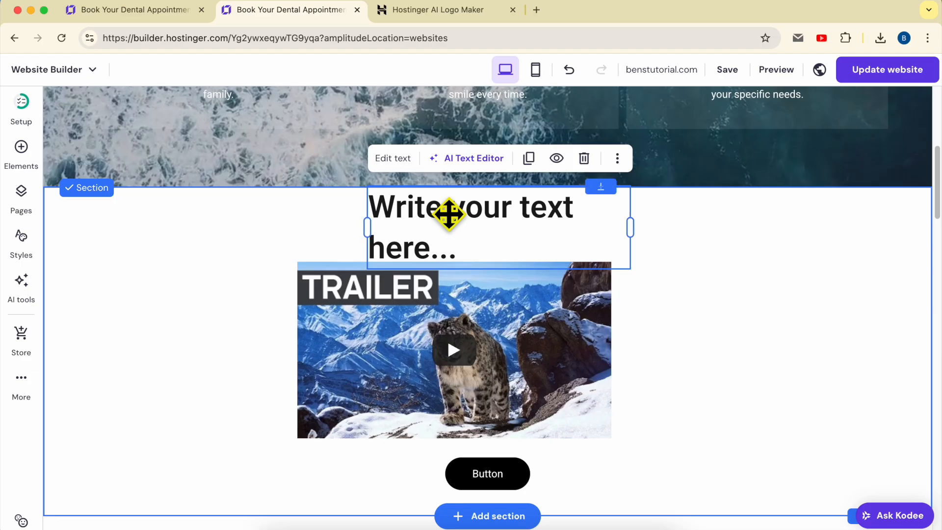
double_click(449, 214)
key(Escape)
drag(519, 383, 563, 386)
click(697, 358)
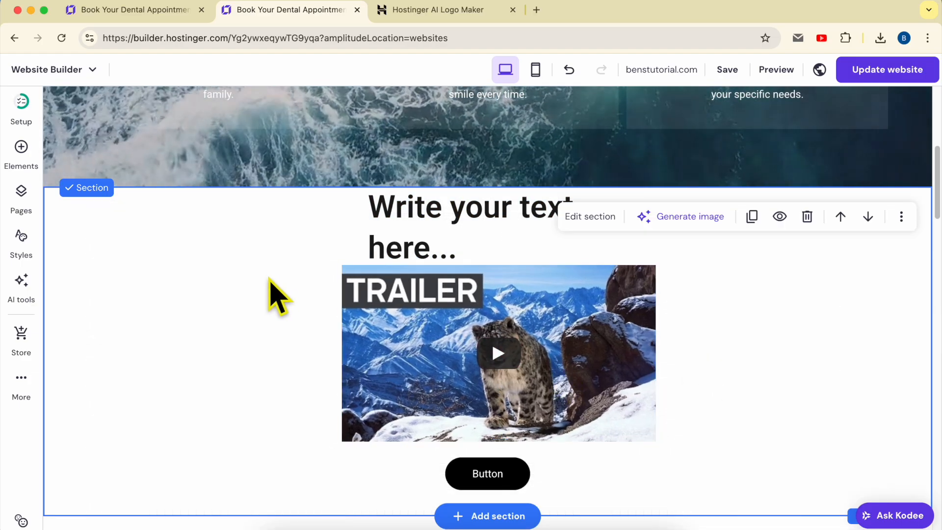
Review the site's pages and browse the Contact, Blog, Online store, Services and Projects page templates without adding one
click(28, 194)
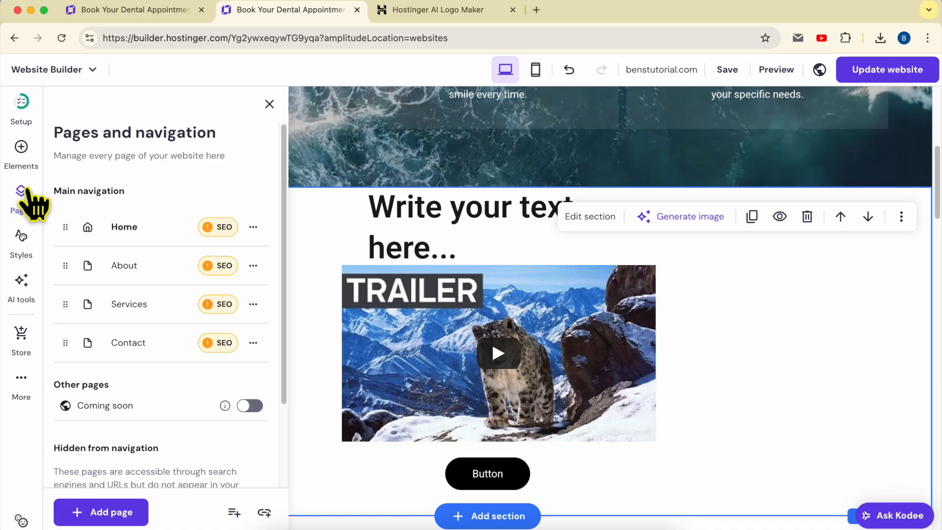
click(107, 512)
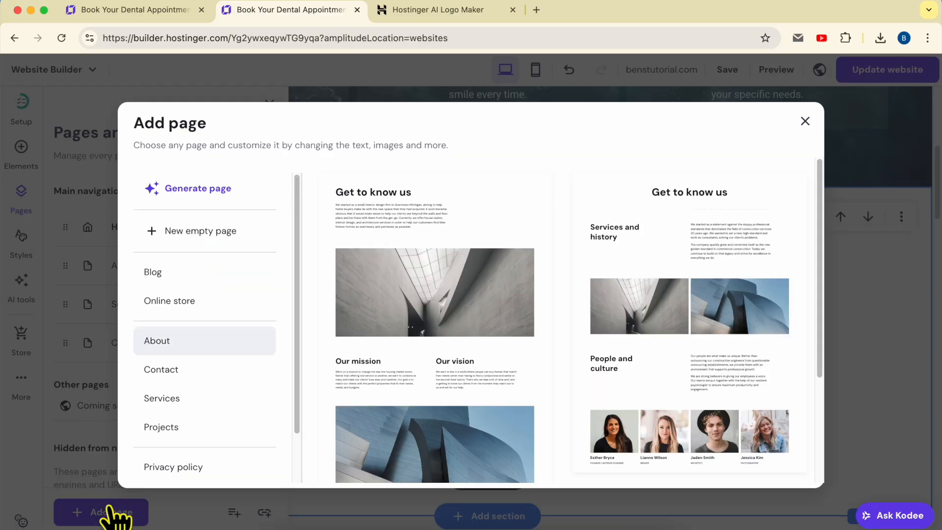
click(225, 377)
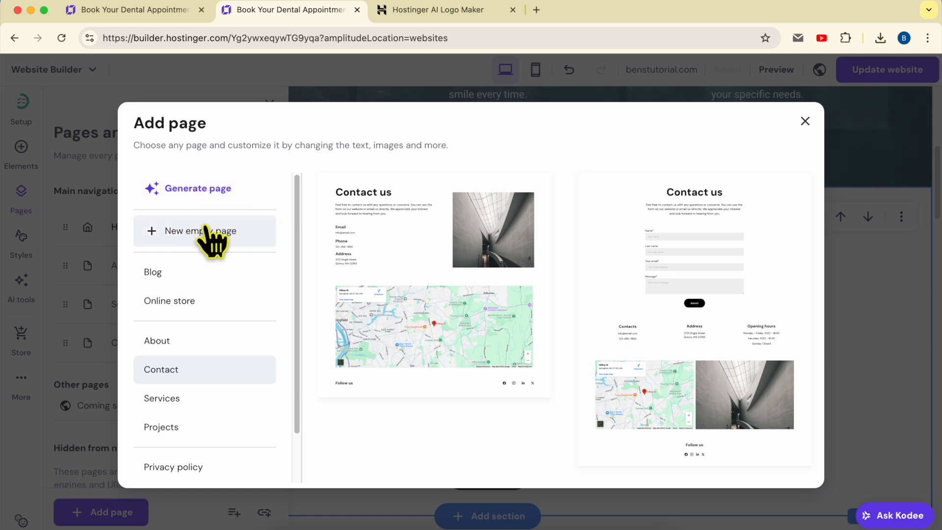
click(191, 278)
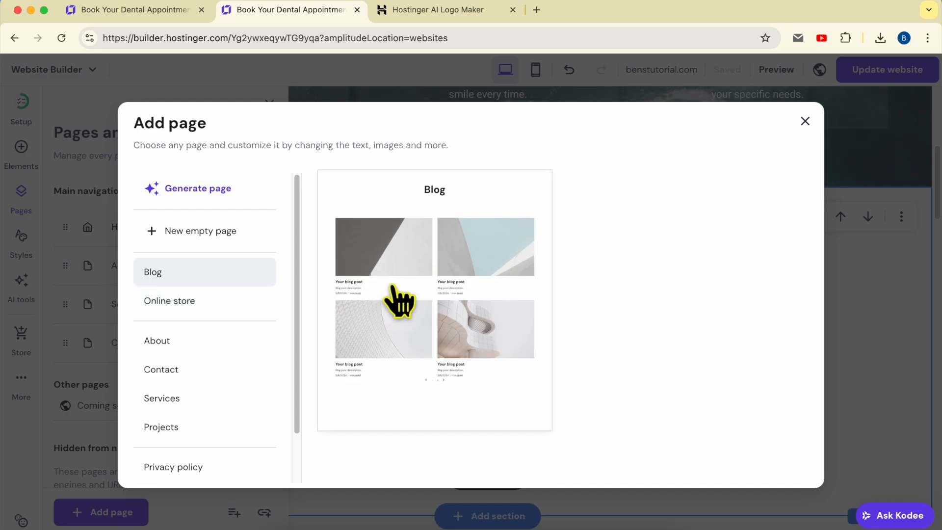
click(246, 299)
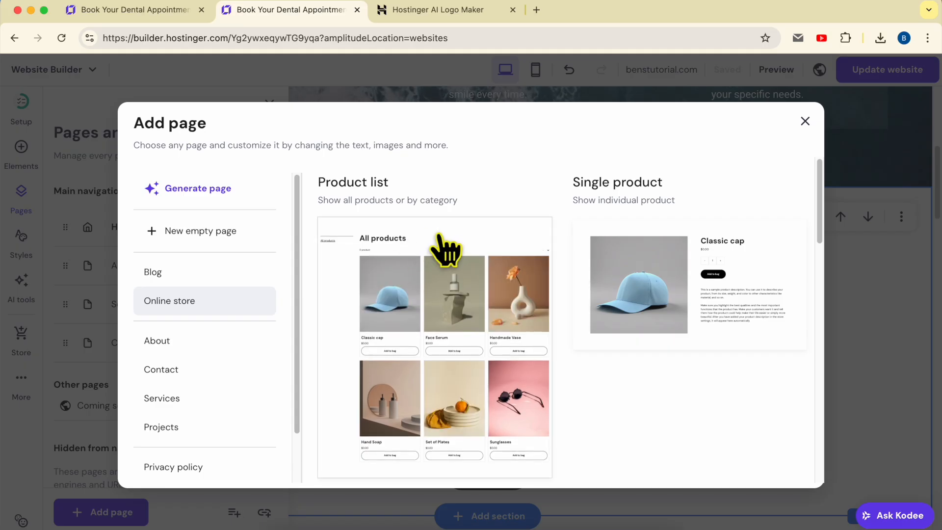
click(191, 375)
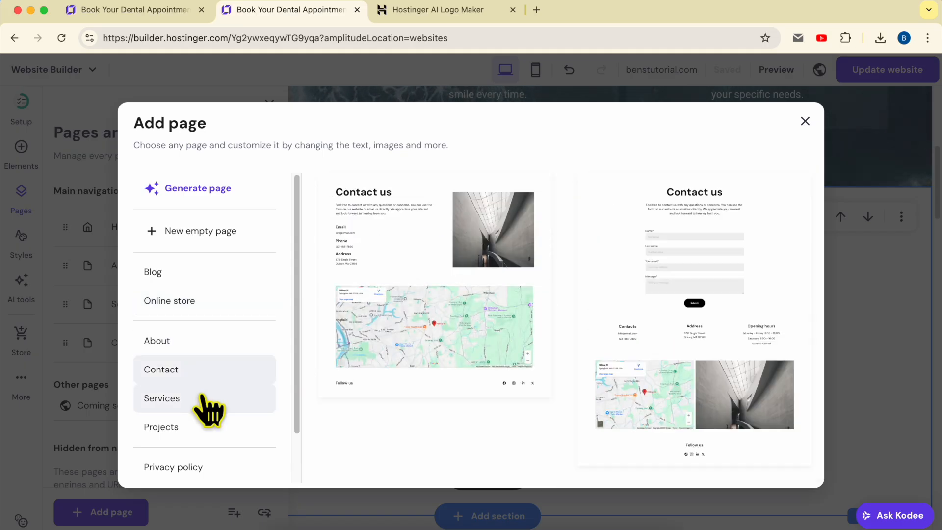
click(199, 400)
click(199, 425)
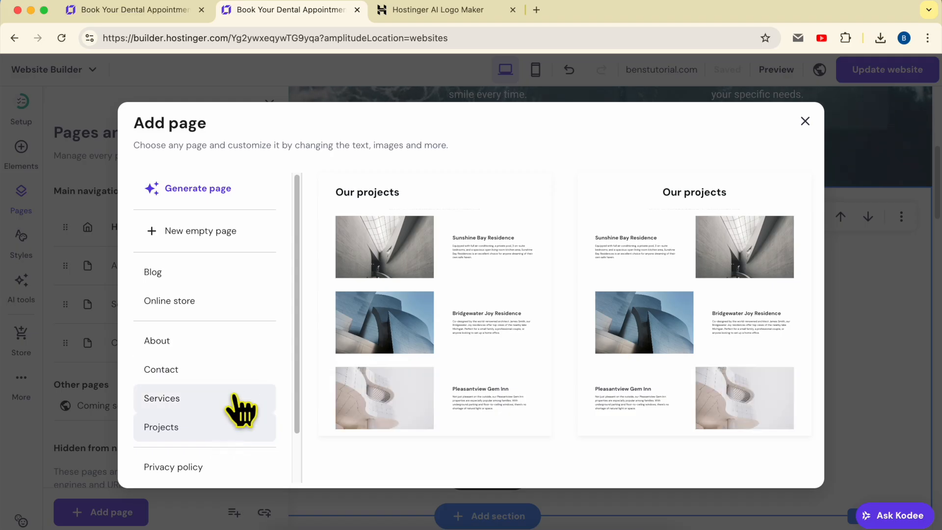
scroll(243, 410, down, 2)
click(805, 121)
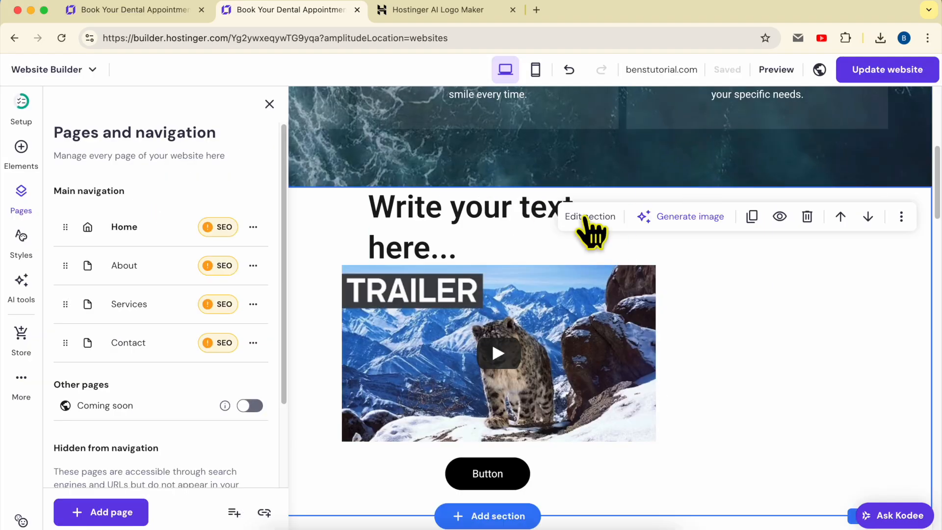
click(770, 311)
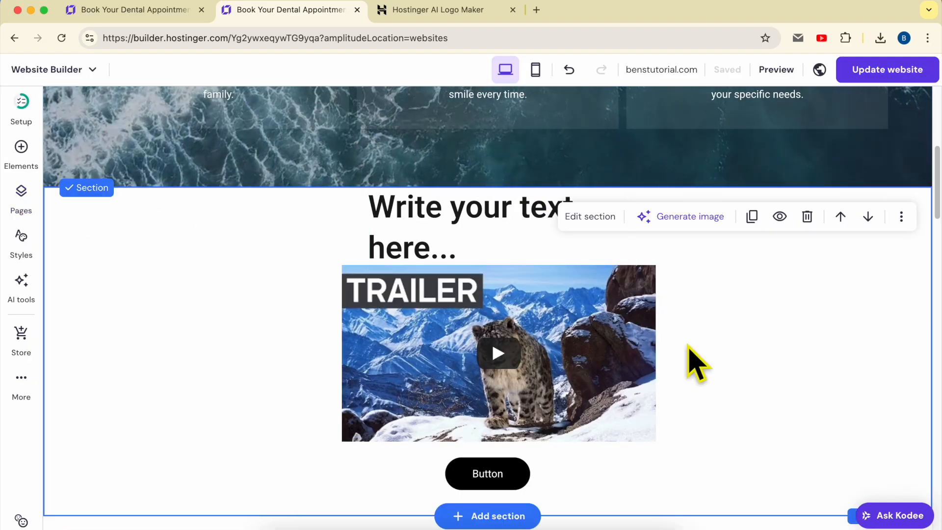
Add a blog to the website and review the sample posts on the new Blog page
click(29, 392)
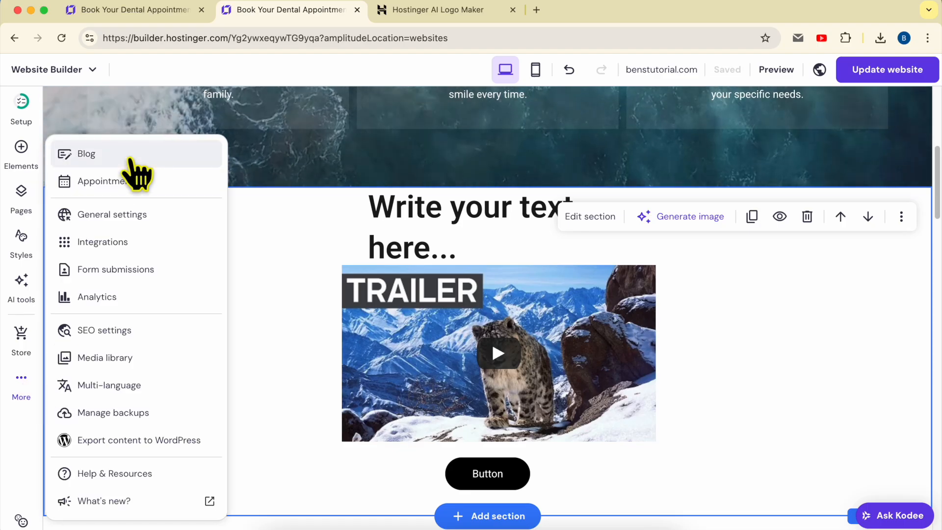
click(130, 157)
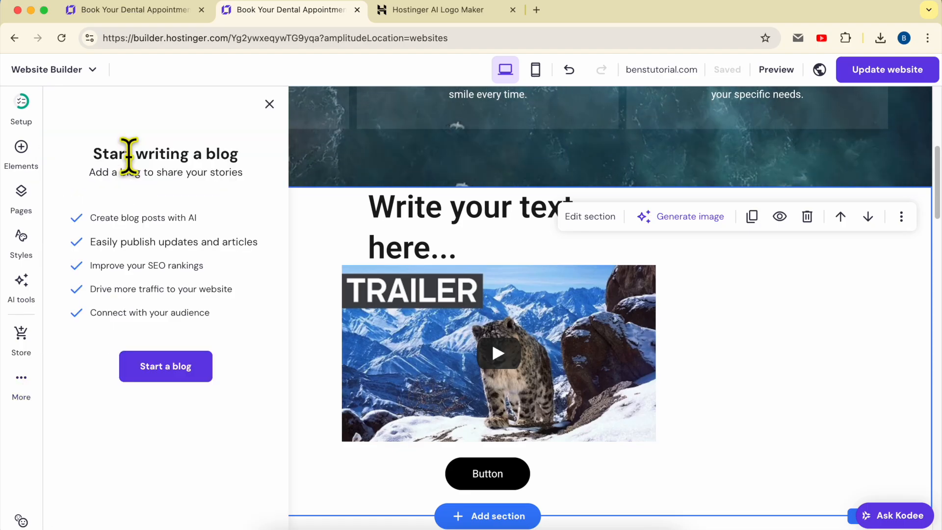
click(159, 374)
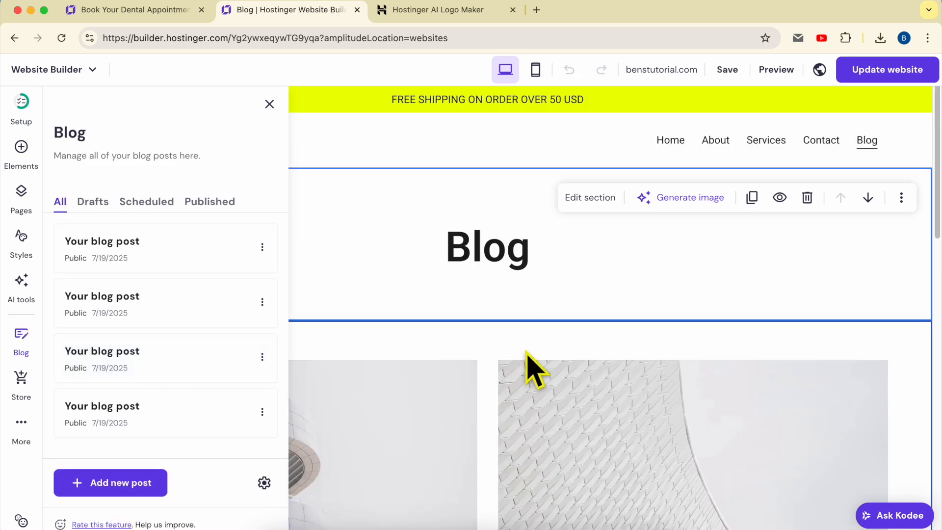
click(527, 370)
scroll(504, 370, down, 5)
scroll(501, 369, down, 3)
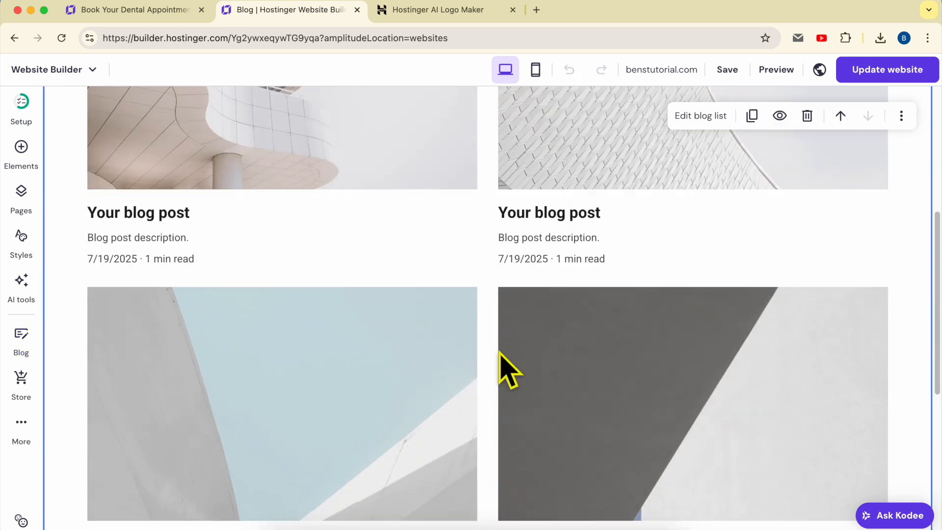
scroll(294, 334, up, 10)
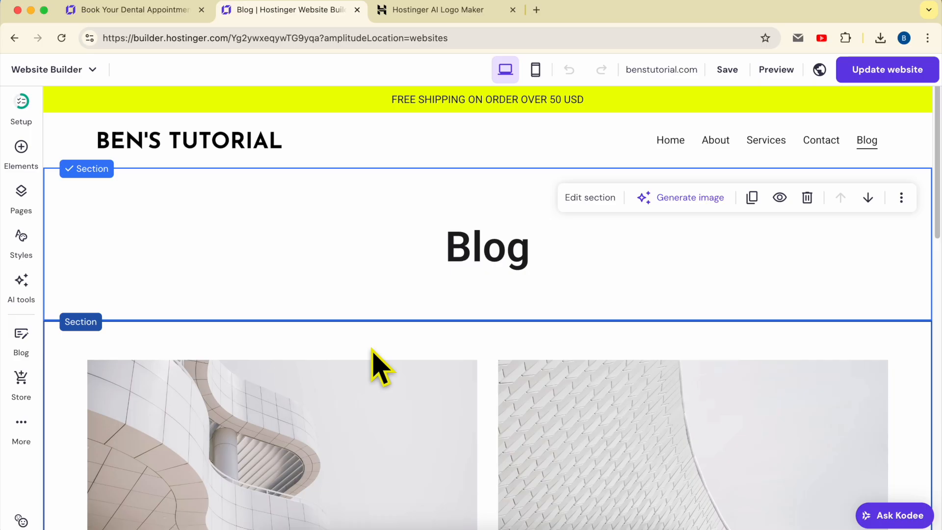
Delete two of the sample blog posts, taking the first post in the list each time
click(22, 337)
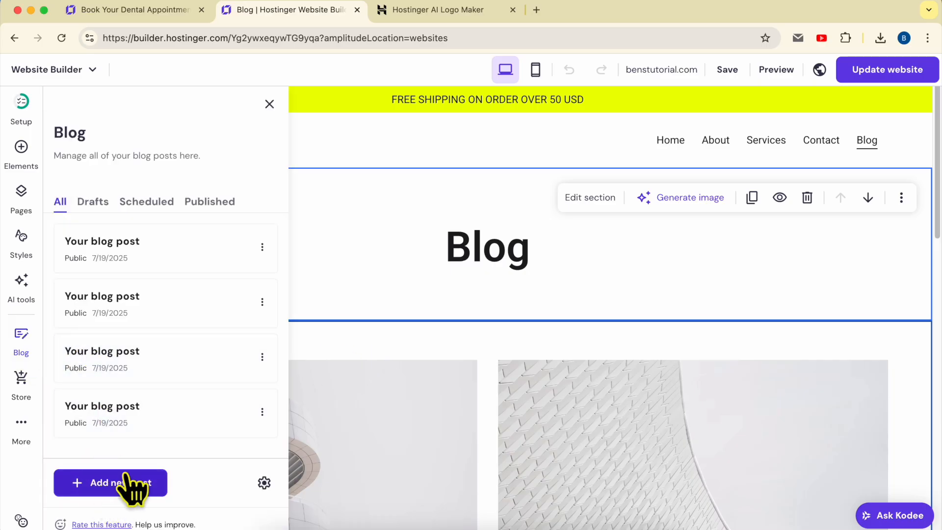
click(263, 247)
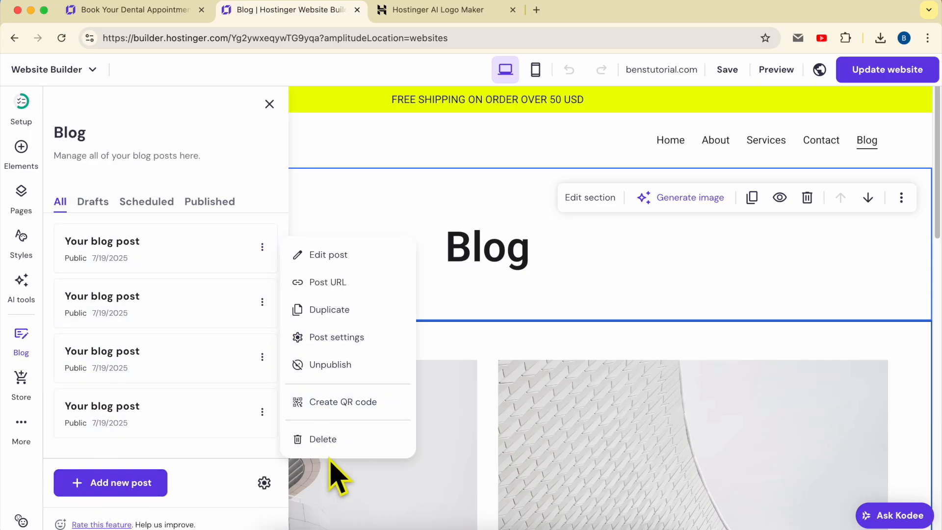
click(325, 441)
click(601, 339)
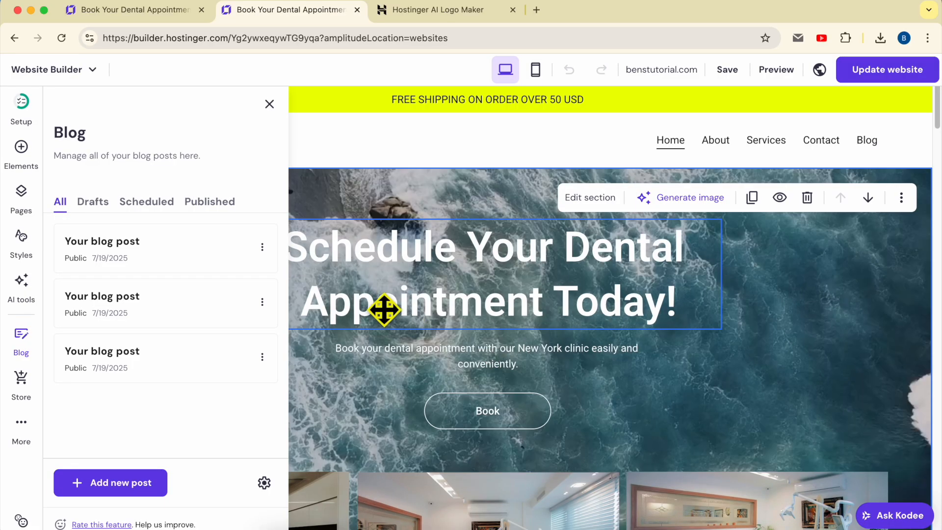
click(263, 247)
click(325, 439)
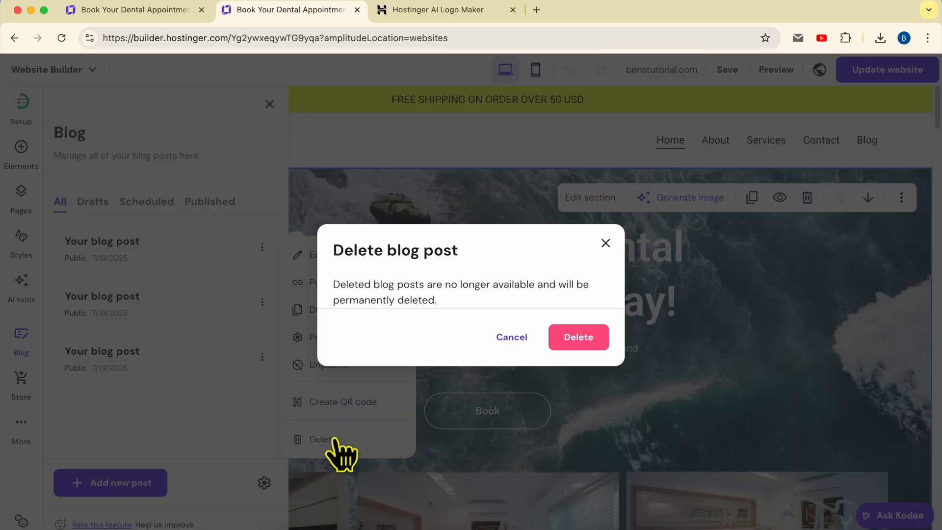
click(572, 341)
click(669, 386)
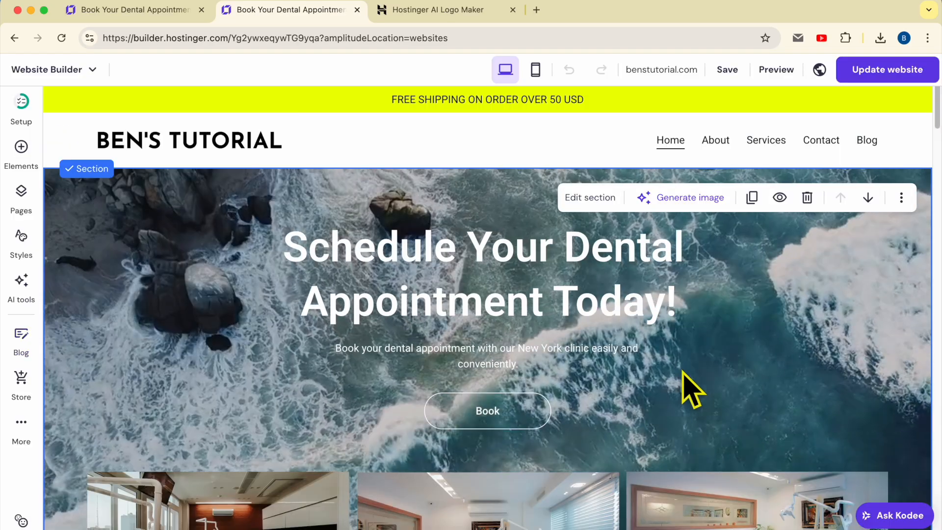
Add an online store to the website and open its store manager
click(24, 433)
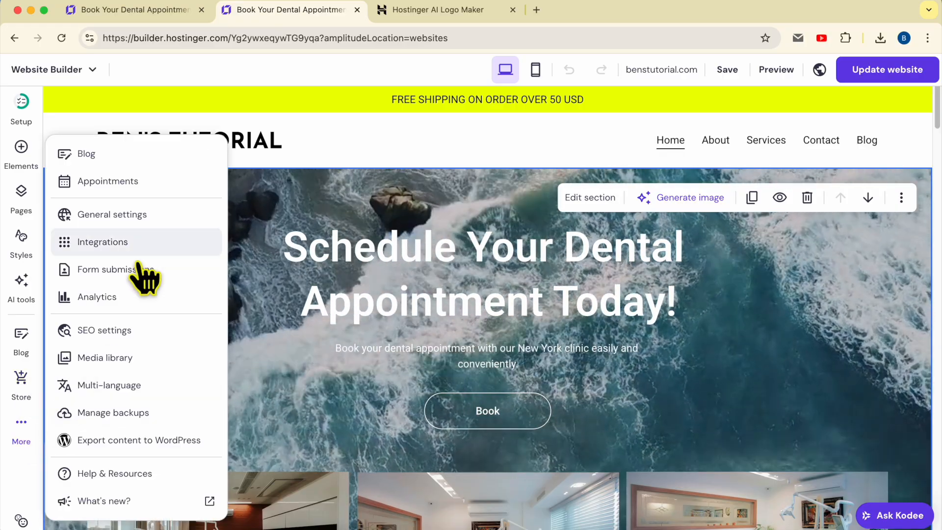
click(343, 326)
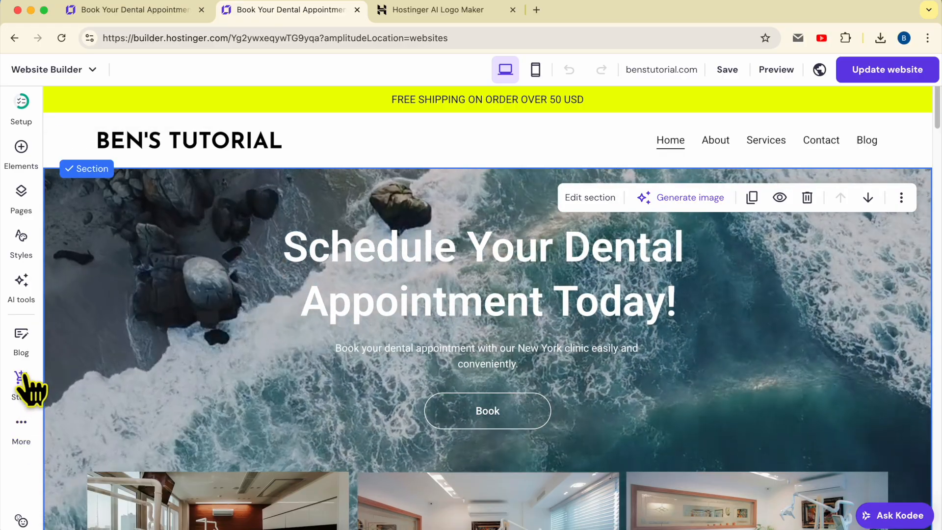
click(22, 380)
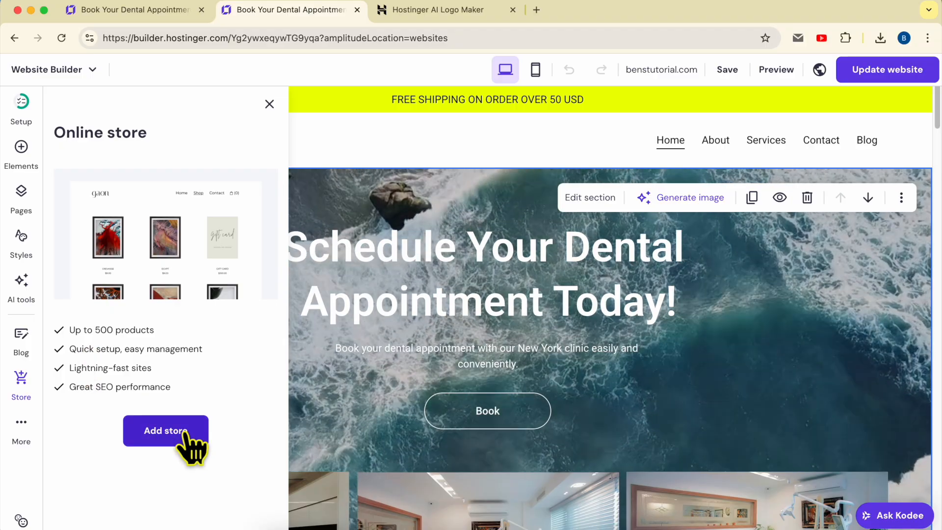
click(189, 442)
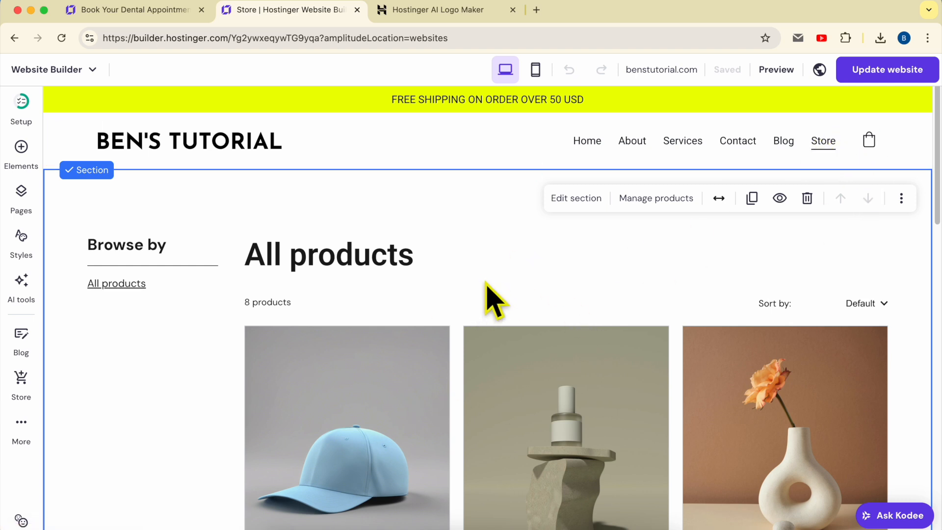
click(90, 67)
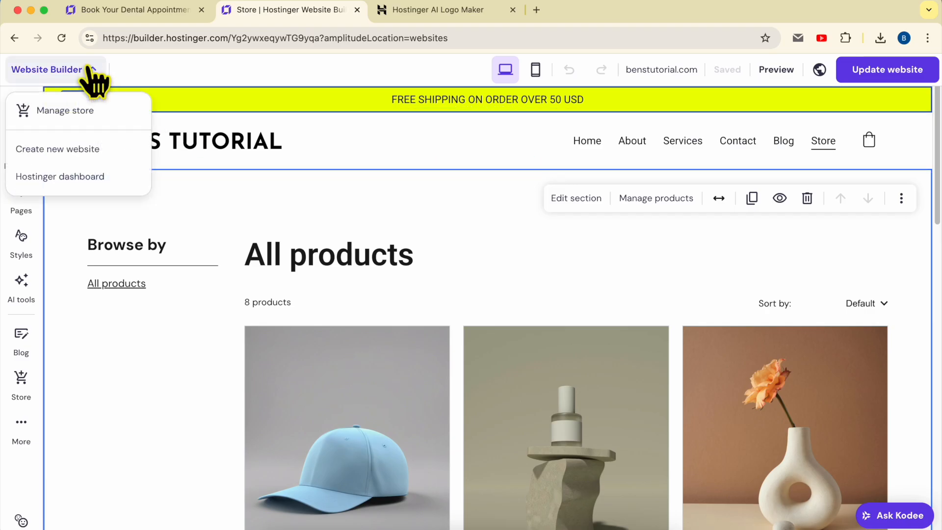
click(68, 118)
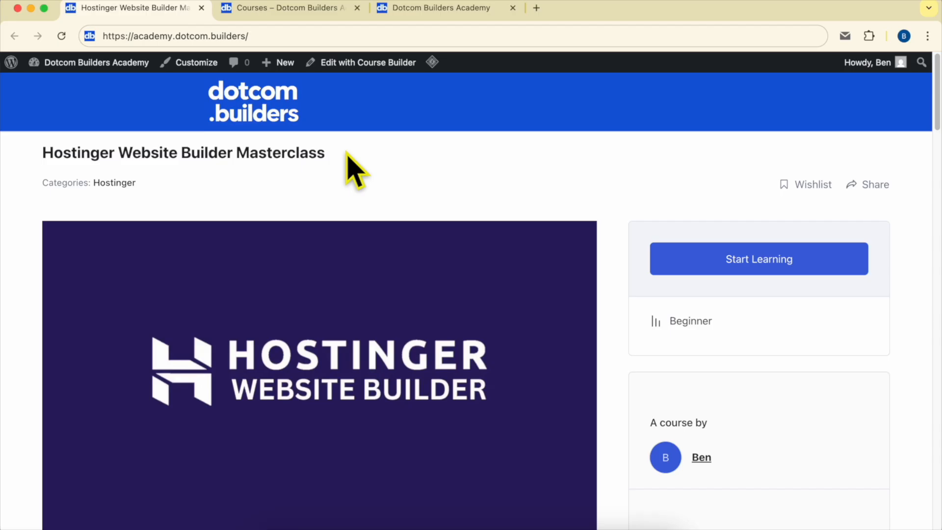
On the Dotcom Builders Academy site, review the Hostinger Website Builder Masterclass course content, including the Editing Page Content lessons
scroll(347, 153, down, 12)
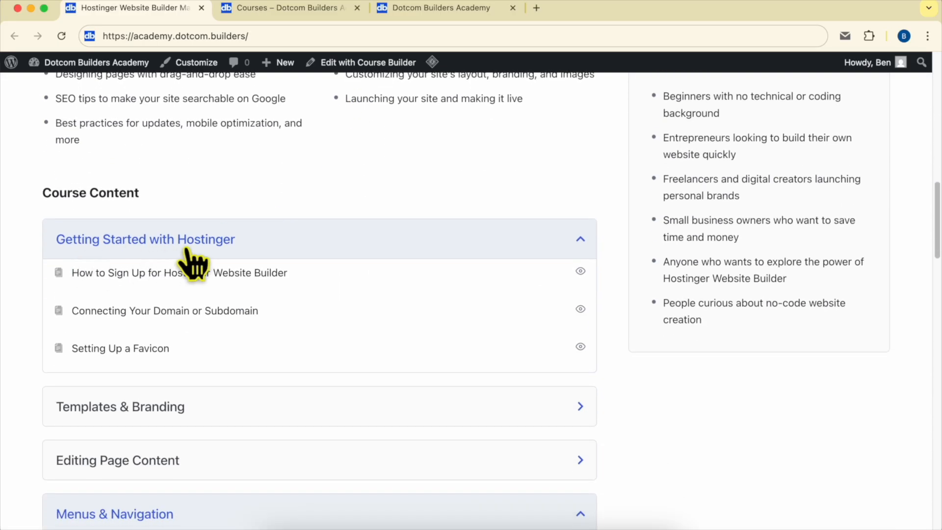
scroll(231, 255, down, 5)
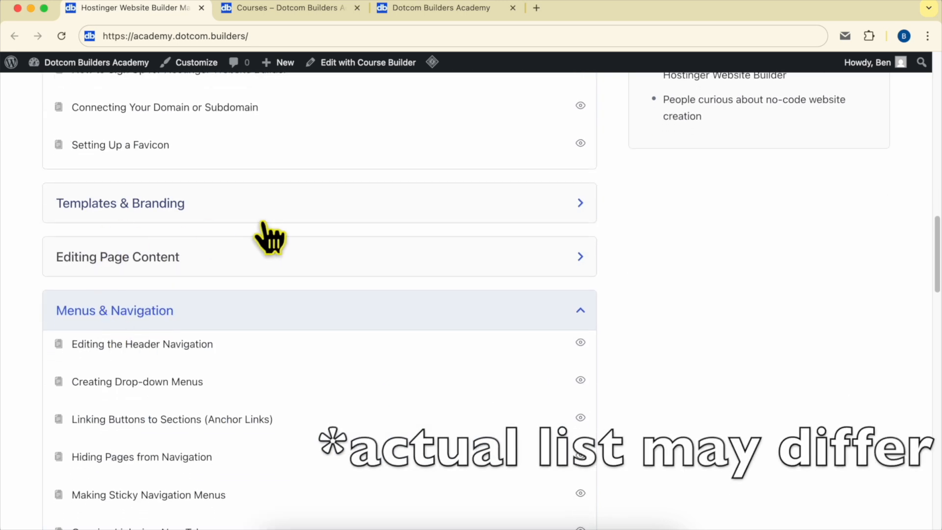
scroll(157, 261, down, 2)
click(167, 171)
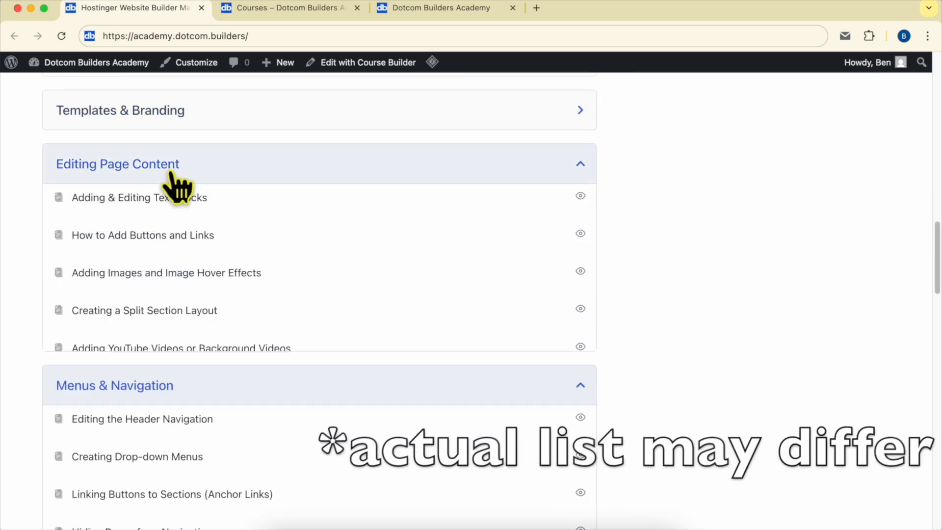
scroll(221, 319, down, 5)
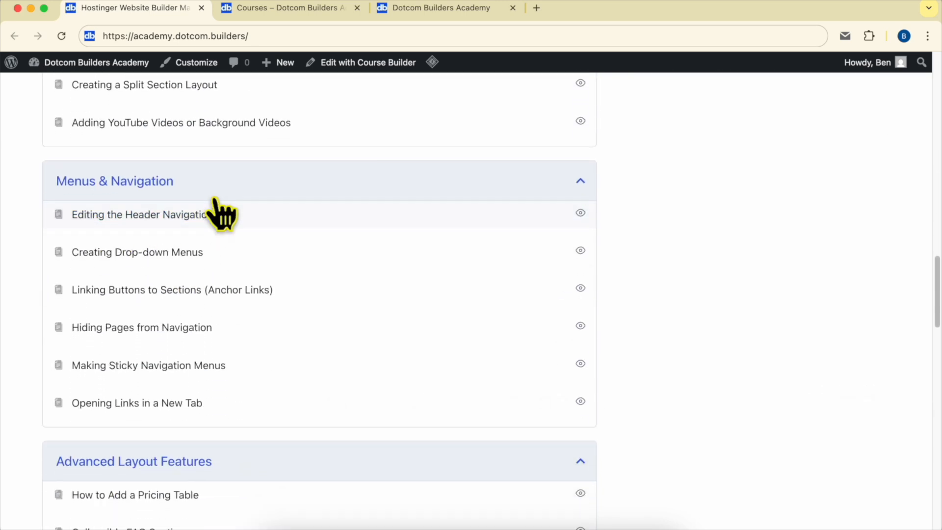
scroll(221, 213, down, 5)
scroll(216, 199, down, 2)
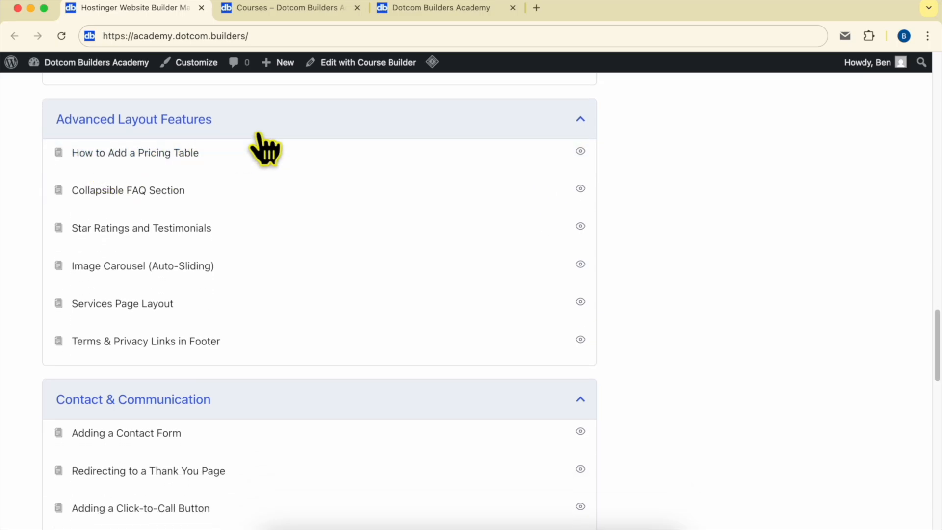
scroll(265, 147, down, 6)
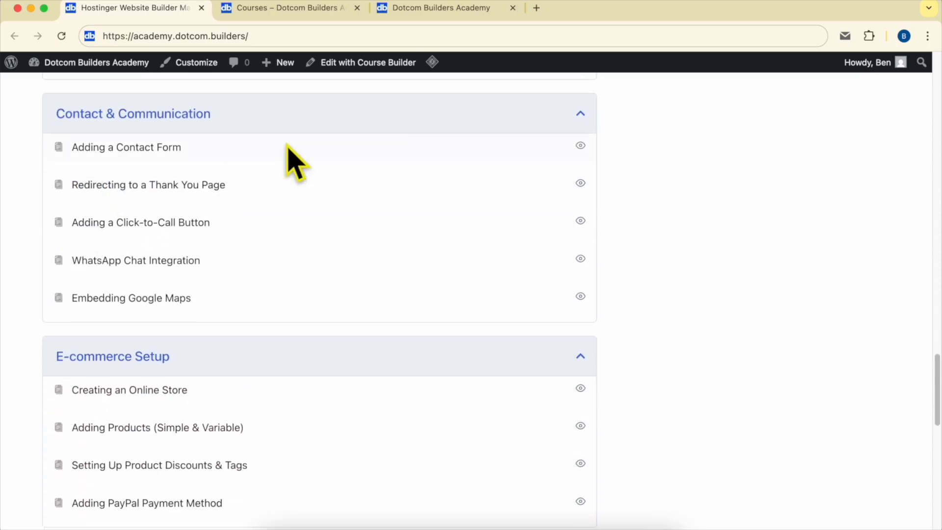
scroll(304, 157, down, 7)
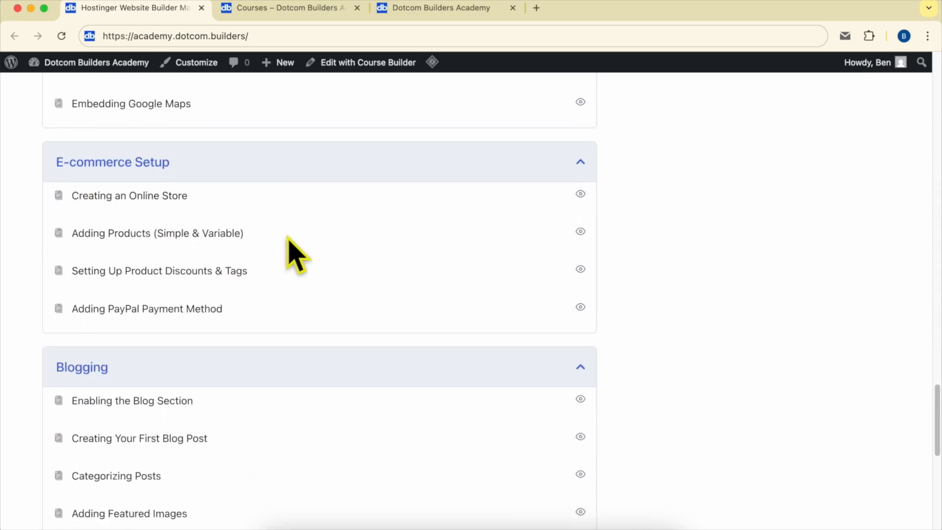
scroll(106, 301, down, 7)
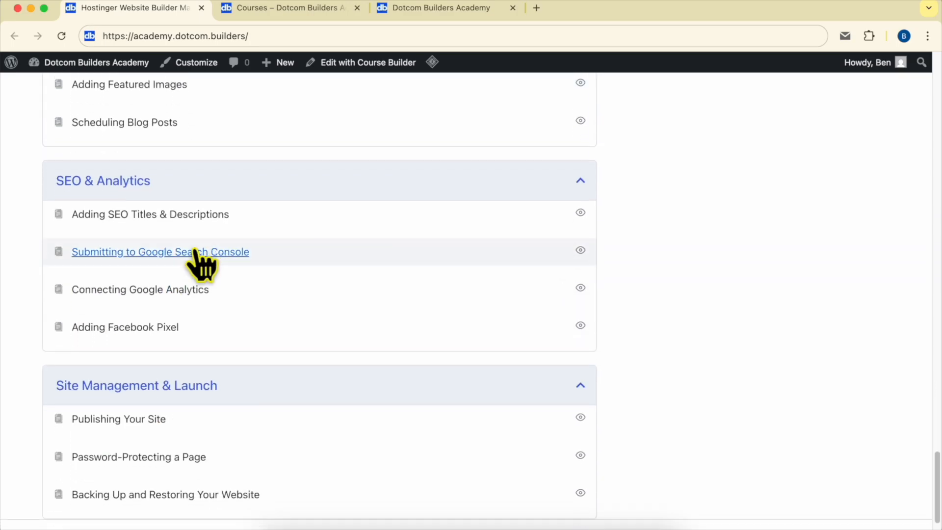
scroll(219, 211, down, 2)
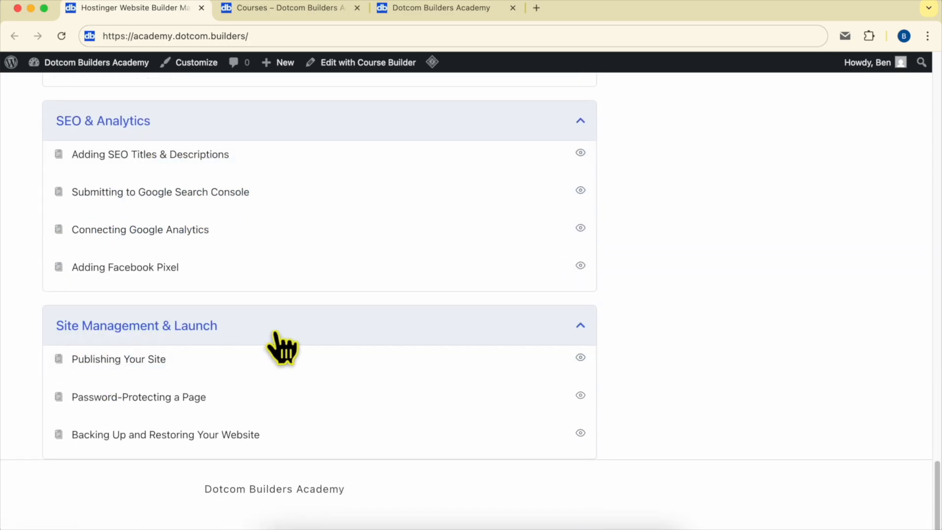
scroll(380, 353, up, 20)
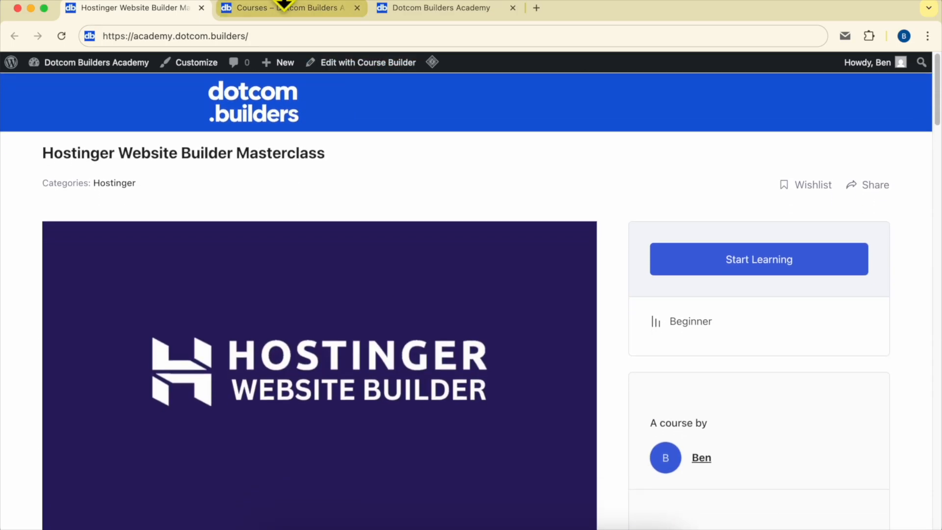
Review the academy's list of Hostinger courses and the page about joining the academy
click(284, 5)
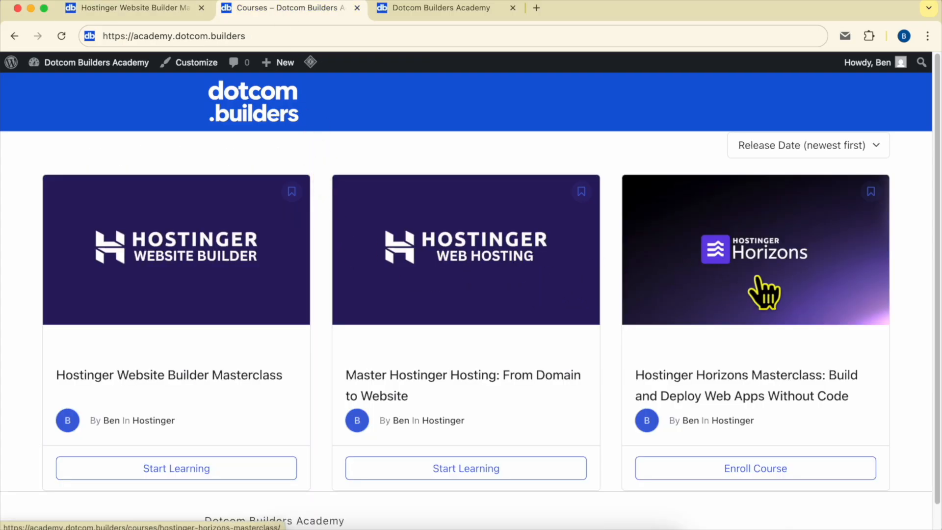
click(412, 9)
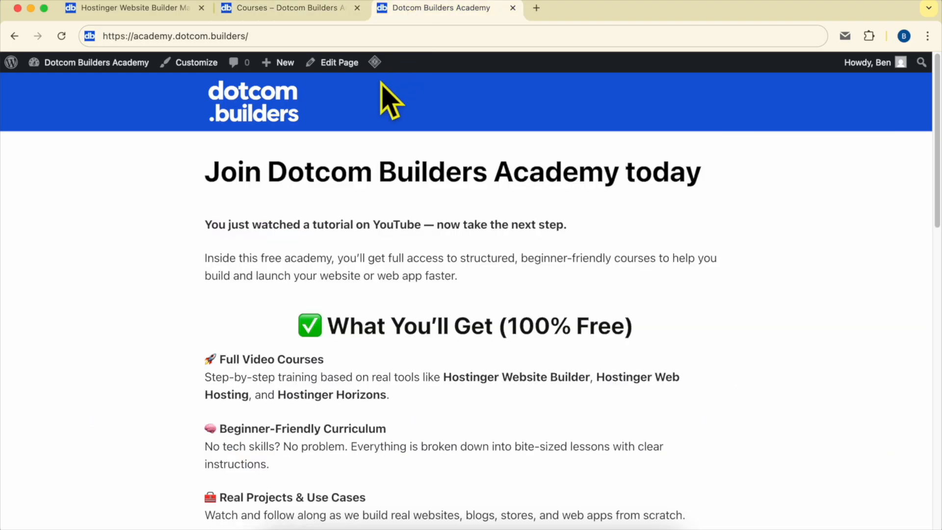
drag(122, 36, 356, 31)
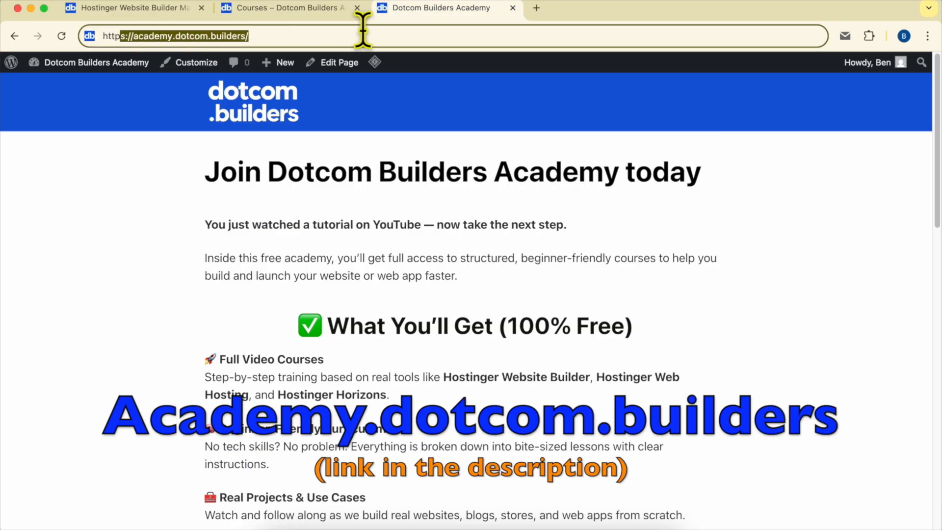
scroll(553, 262, down, 15)
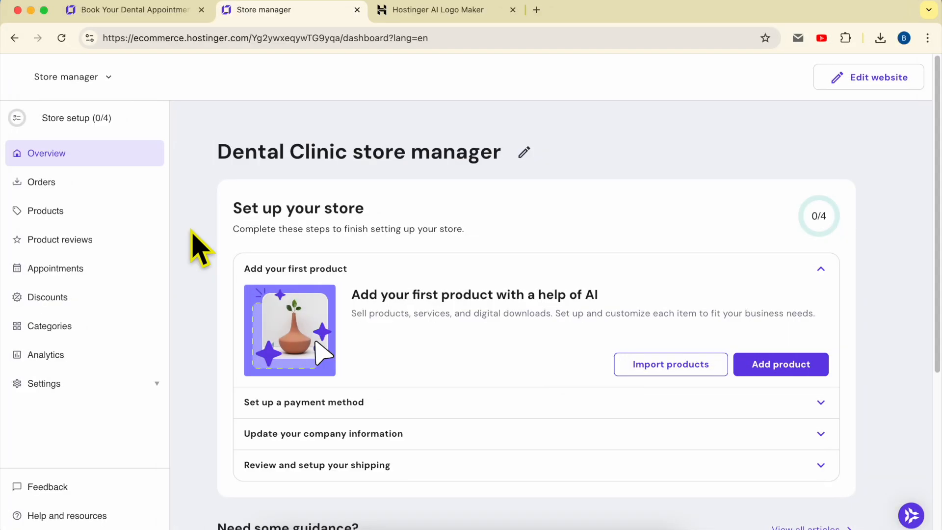
Review the store's orders and product list, and the product types offered when adding a new product
click(123, 185)
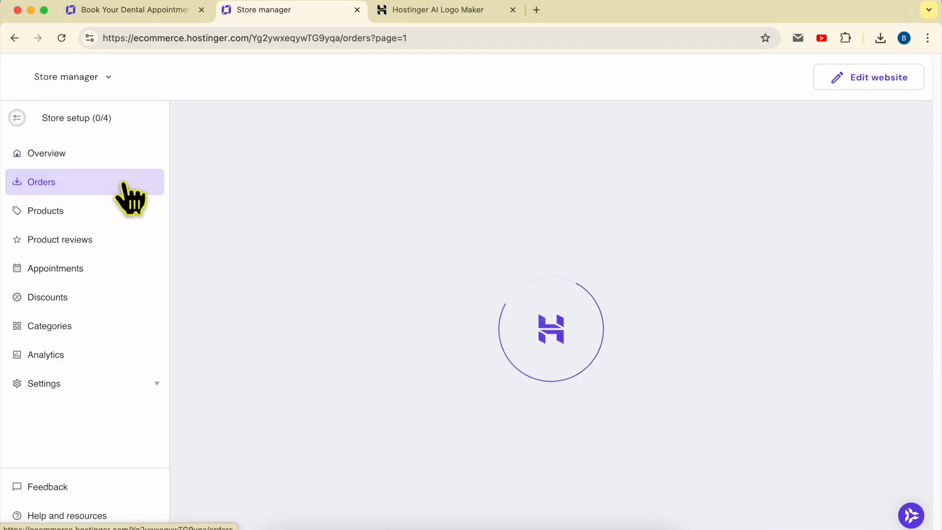
click(110, 218)
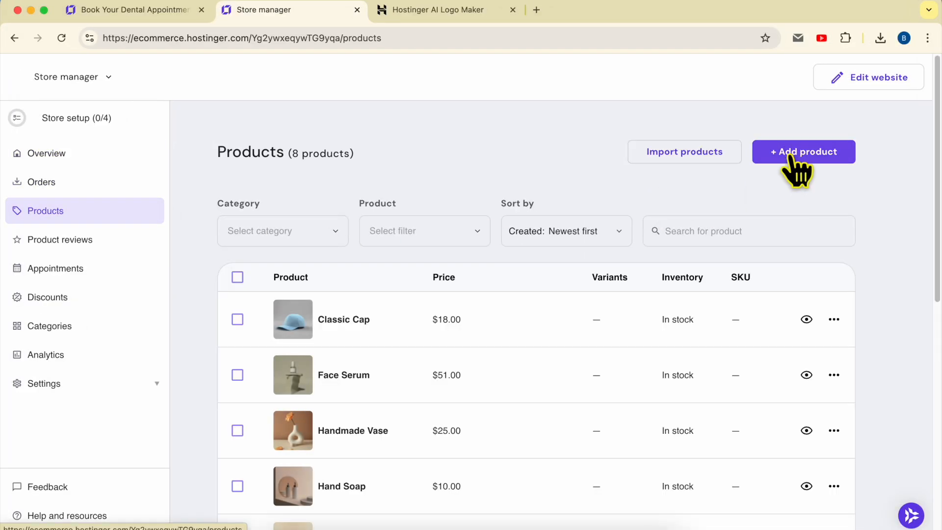
click(829, 162)
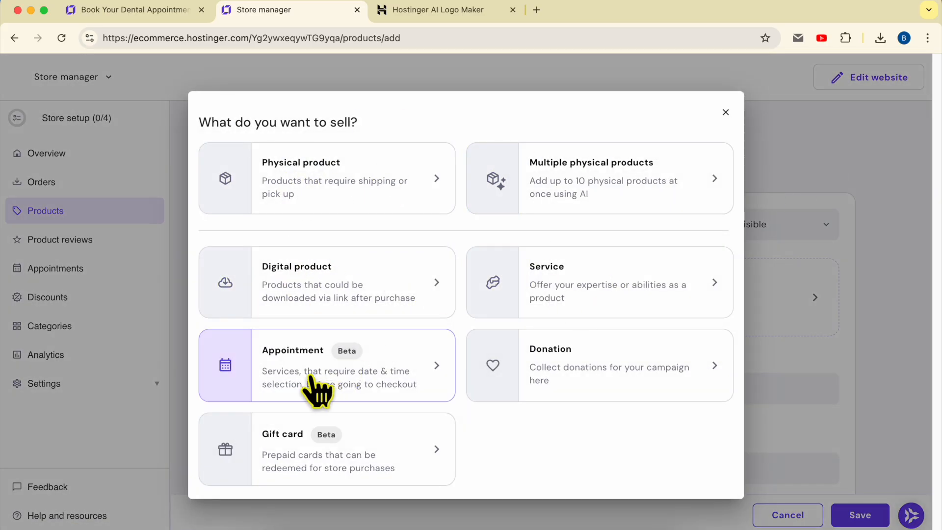
click(725, 112)
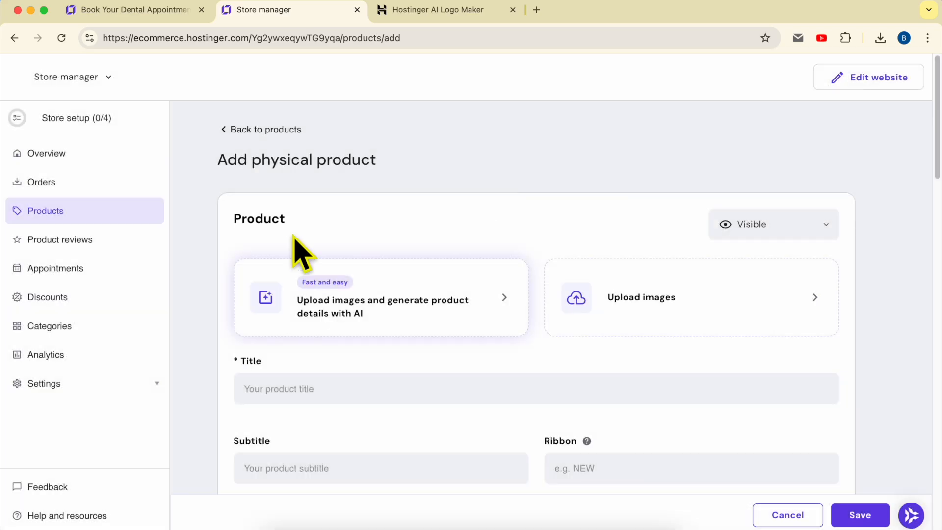
Leave the new product form without saving and look through the product reviews, appointments, discounts, categories and analytics pages
click(98, 243)
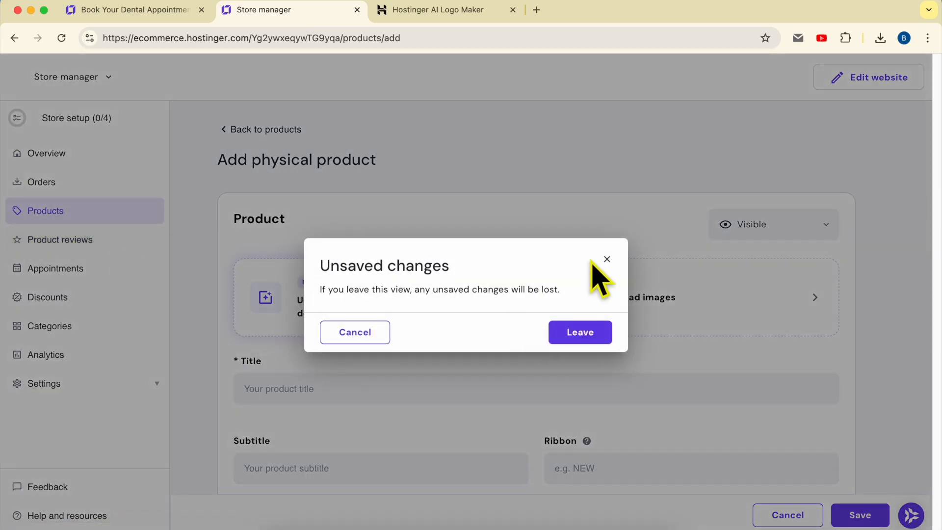
click(593, 320)
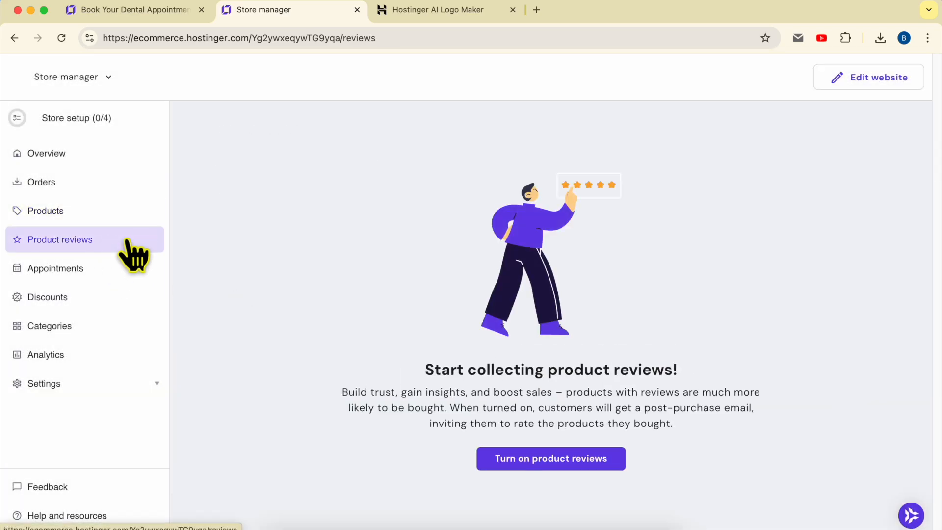
click(98, 270)
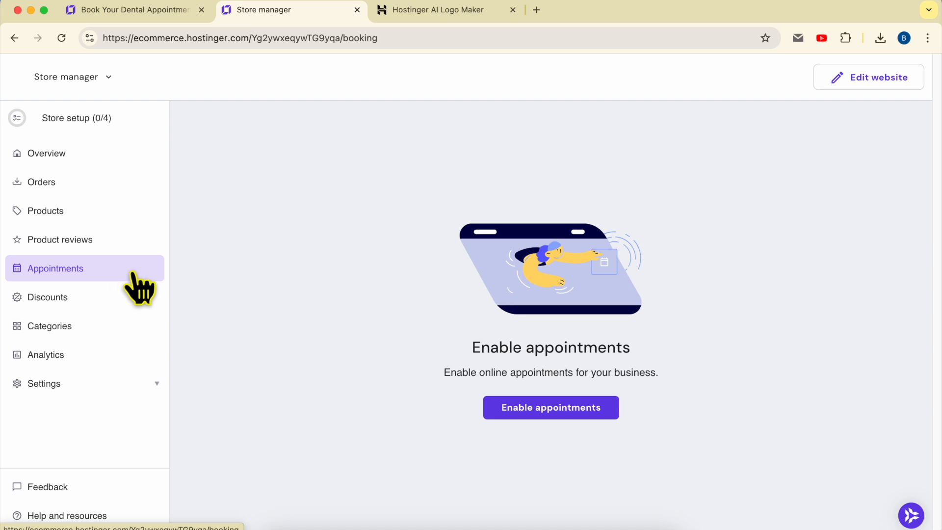
click(123, 296)
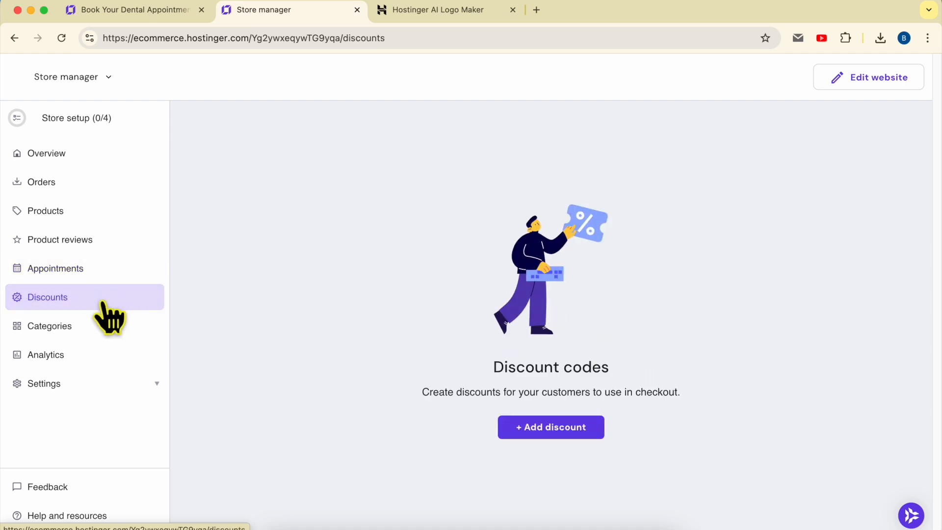
click(137, 326)
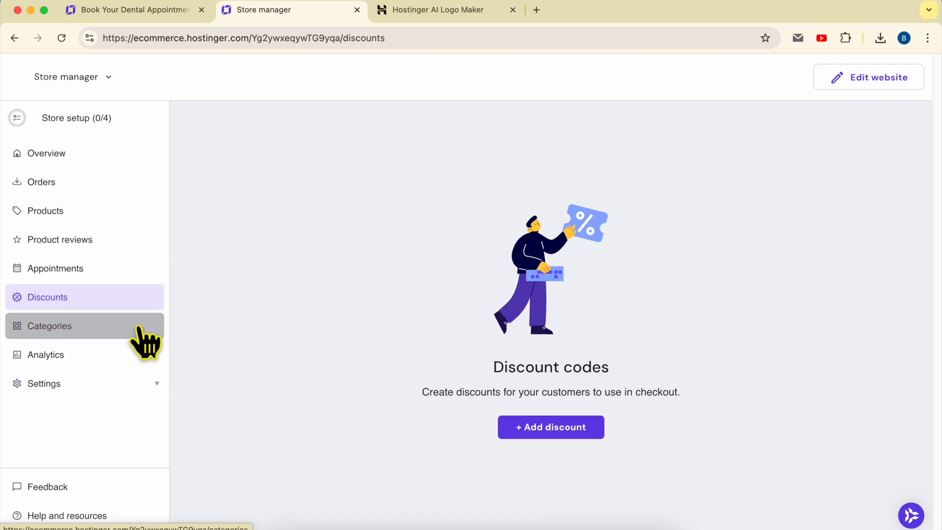
click(114, 355)
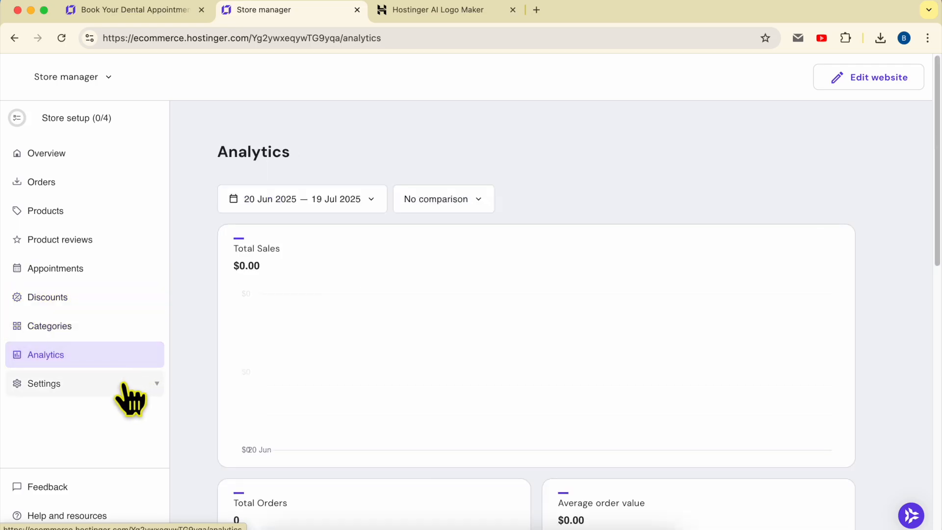
Review the store details settings, including the store name, currency and measurement system
click(126, 385)
scroll(130, 363, down, 3)
click(84, 287)
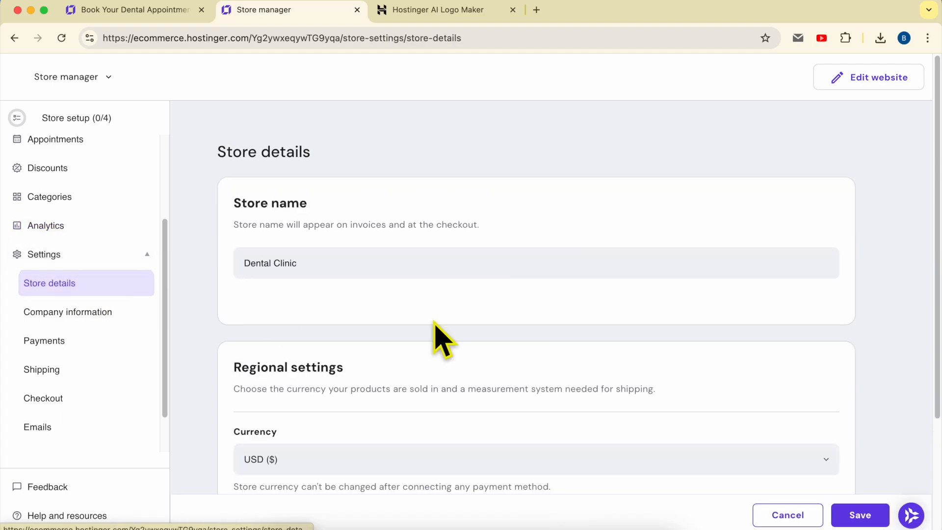
scroll(319, 279, down, 1)
triple_click(324, 261)
scroll(368, 353, down, 3)
click(319, 314)
click(325, 398)
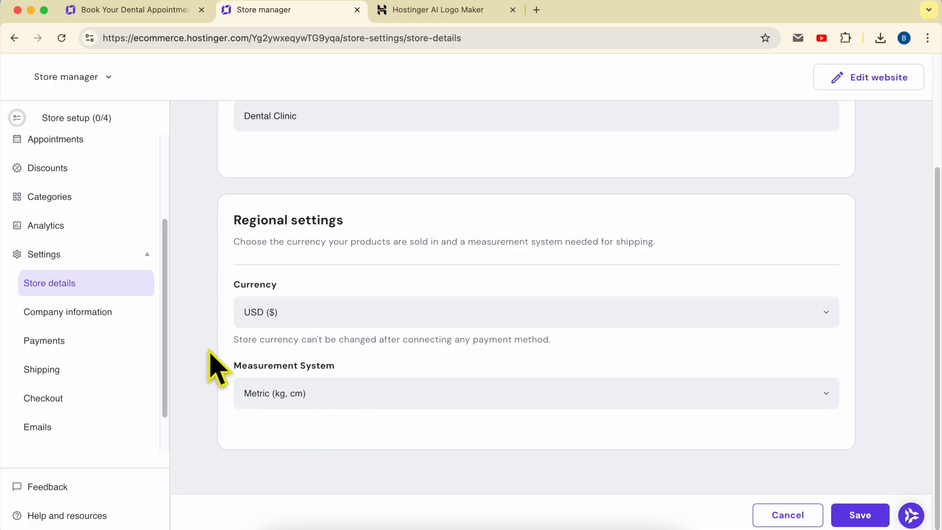
Set the company location for payments to United States and review the payment methods offered there
click(75, 347)
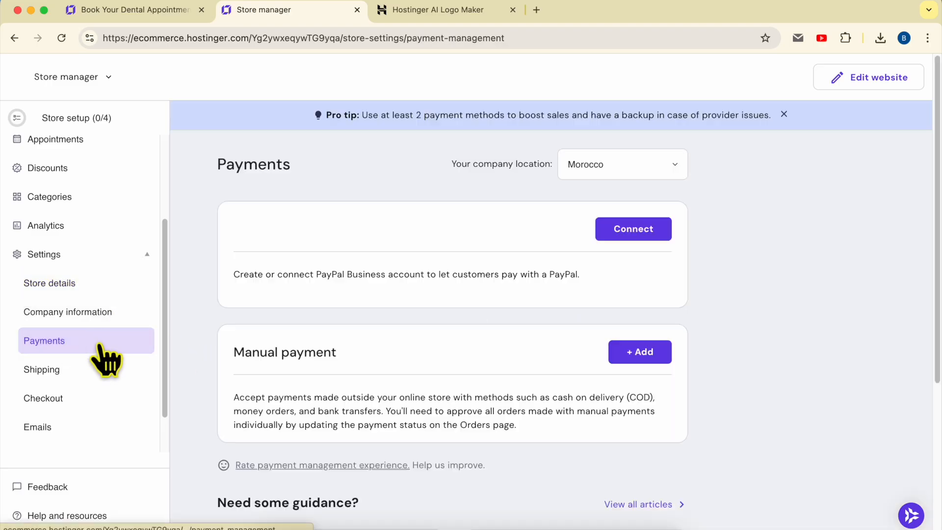
click(603, 167)
text(united)
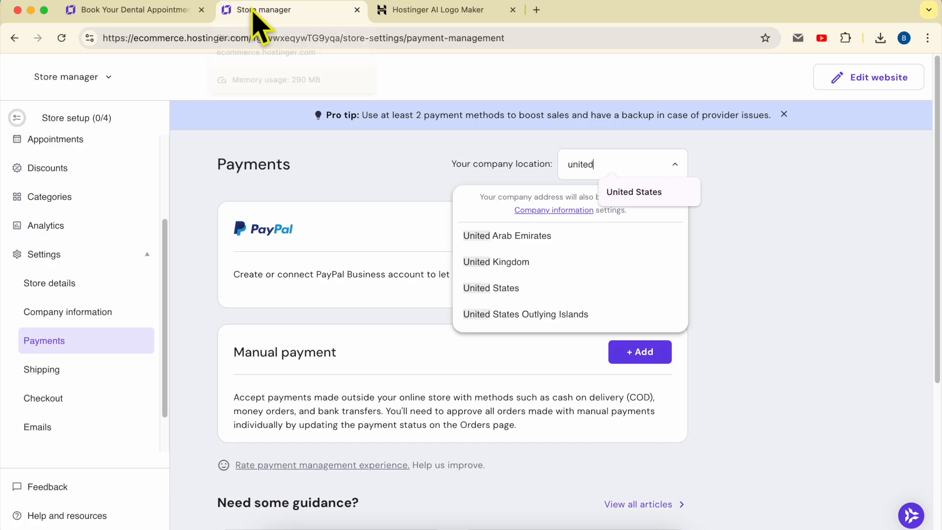
click(522, 293)
click(640, 194)
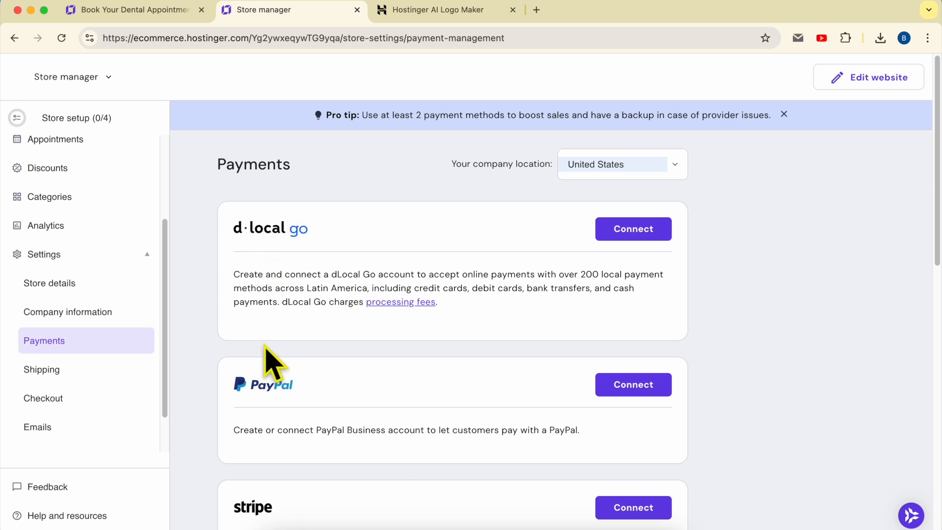
scroll(307, 370, down, 1)
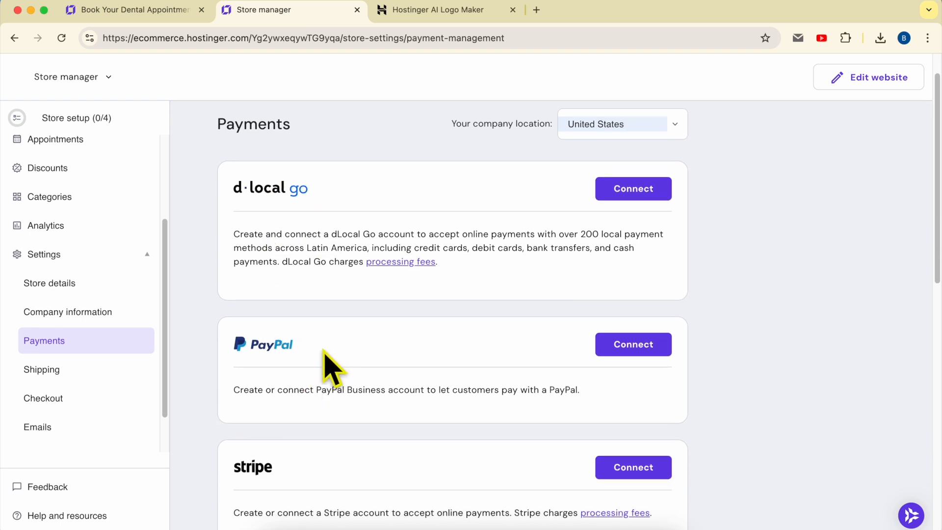
scroll(294, 348, down, 4)
scroll(304, 351, down, 5)
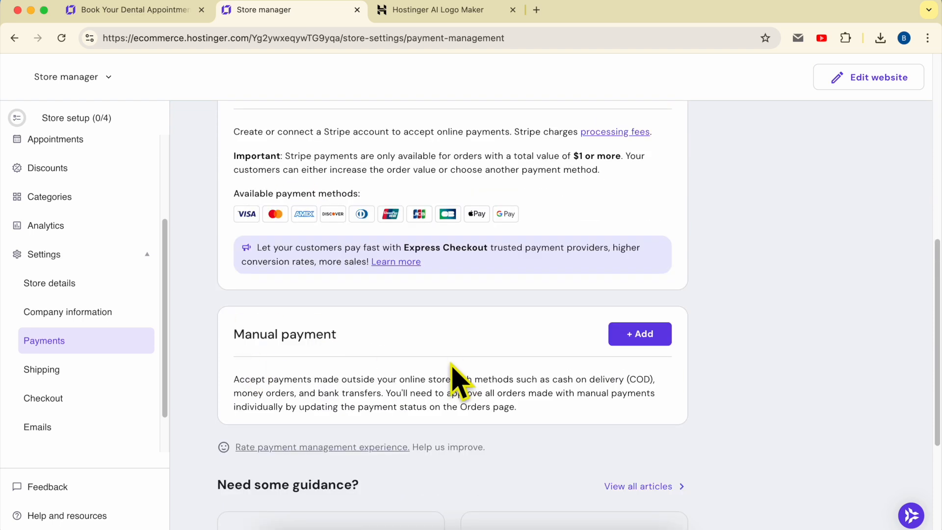
Examine the form for creating a shipping zone, and revisit the store's payment methods
click(103, 387)
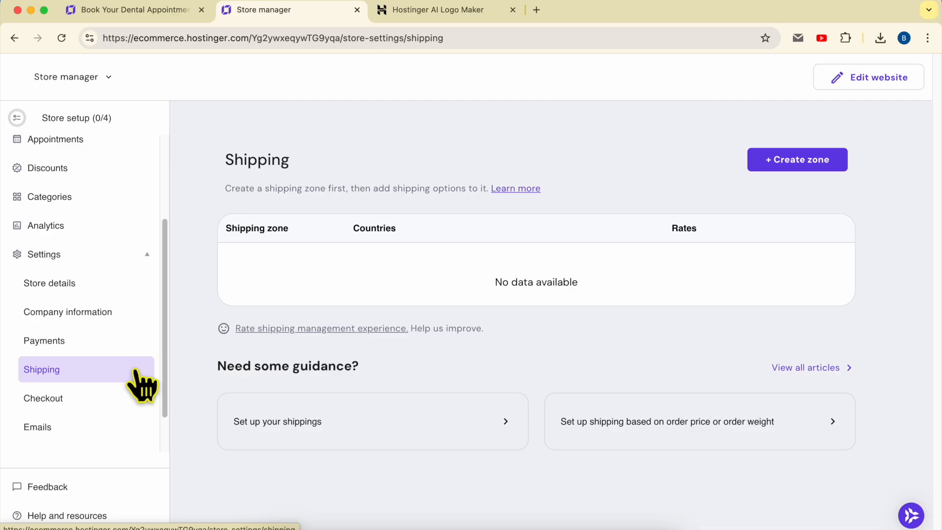
click(771, 168)
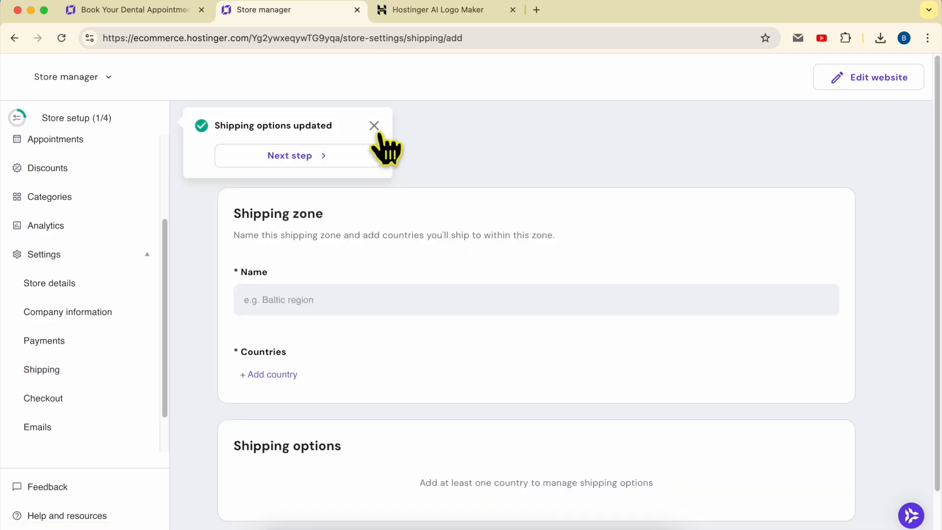
click(375, 127)
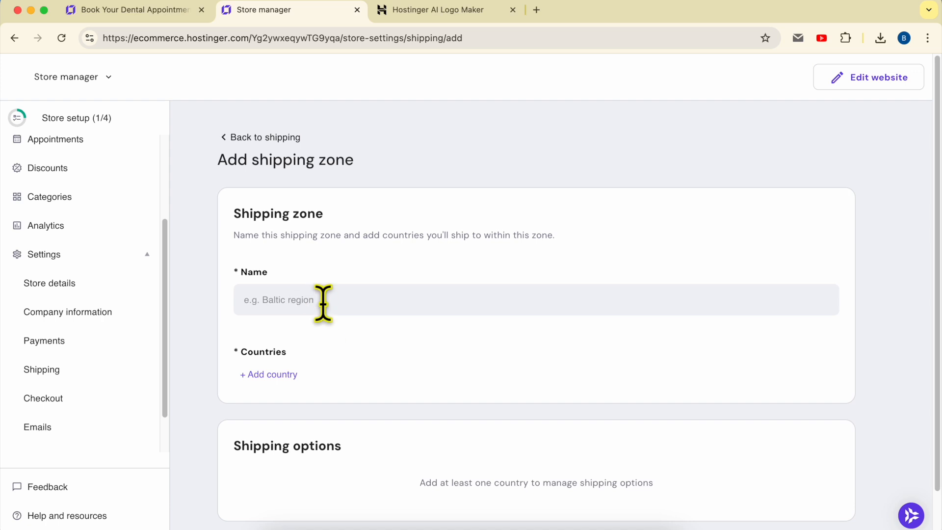
scroll(294, 461, down, 2)
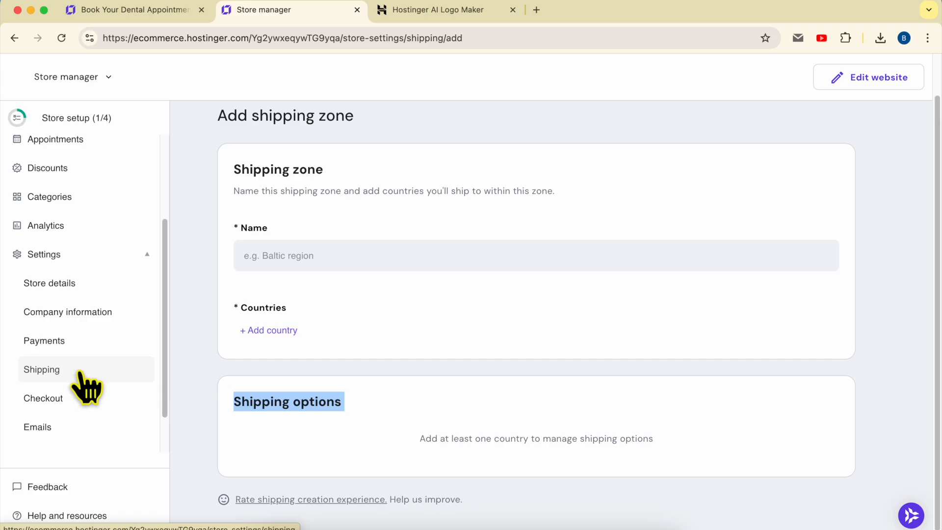
click(85, 338)
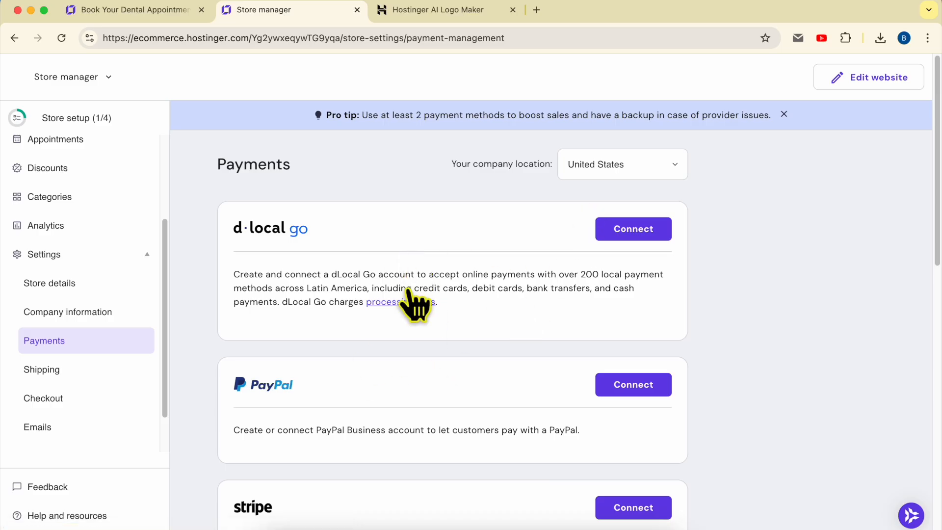
Return to editing the website and publish its latest changes
click(855, 79)
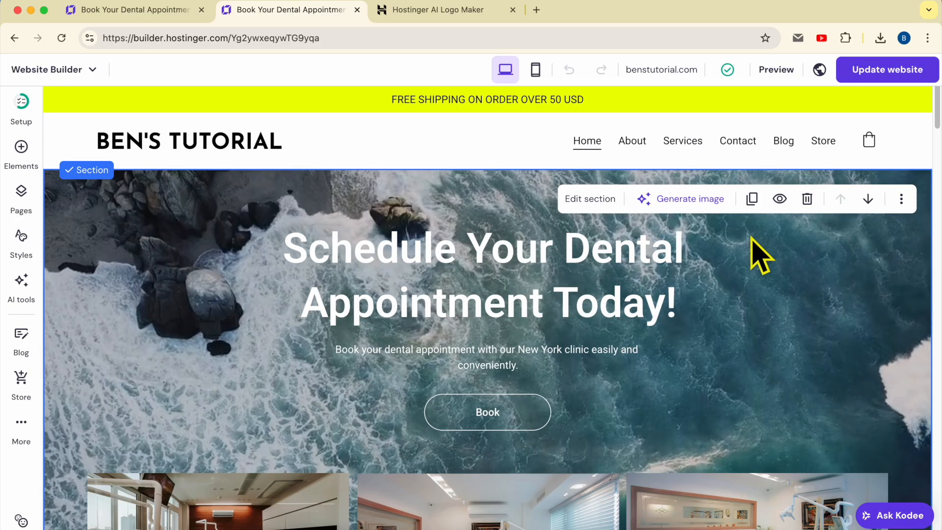
click(895, 72)
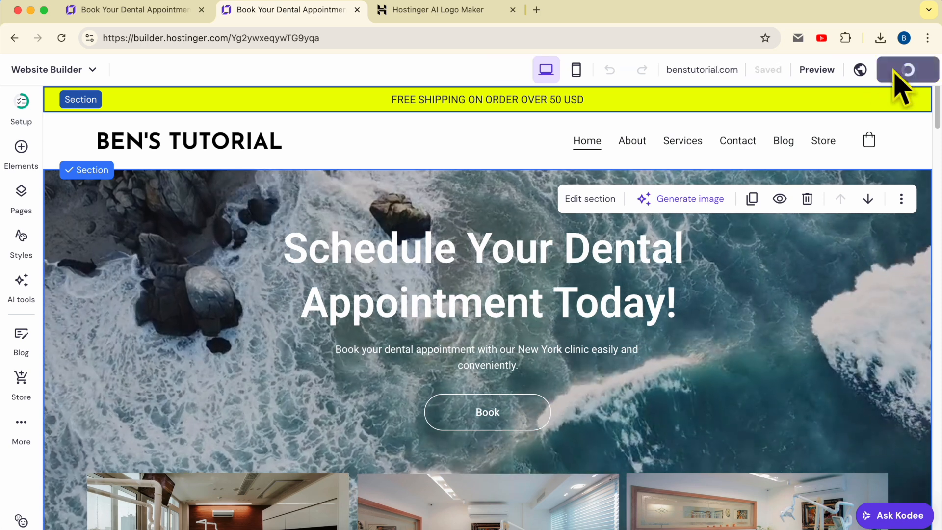